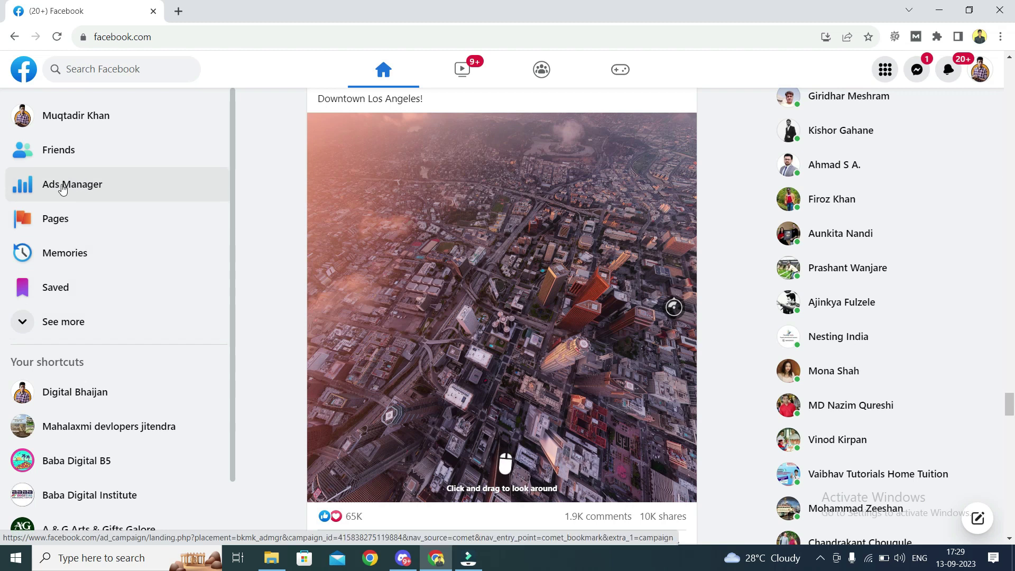
- Open Ads Manager and create a new campaign with the Leads objective
left_click(63, 187)
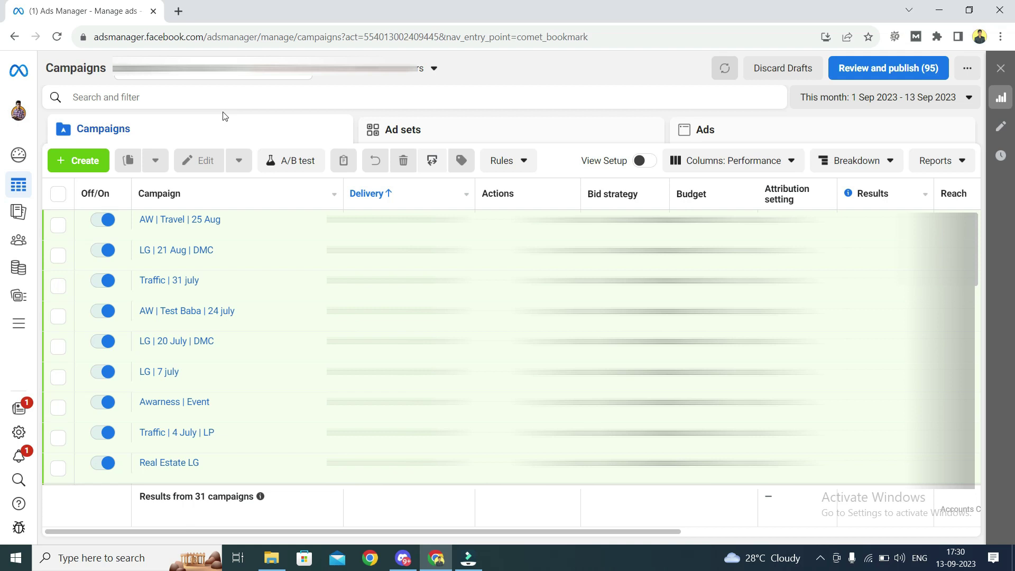
left_click(77, 161)
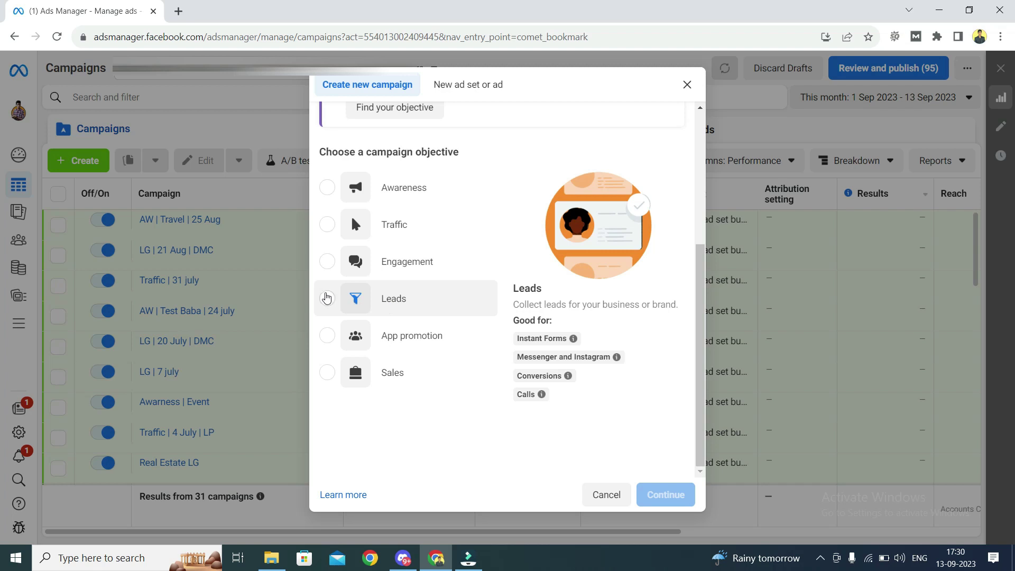
left_click(327, 299)
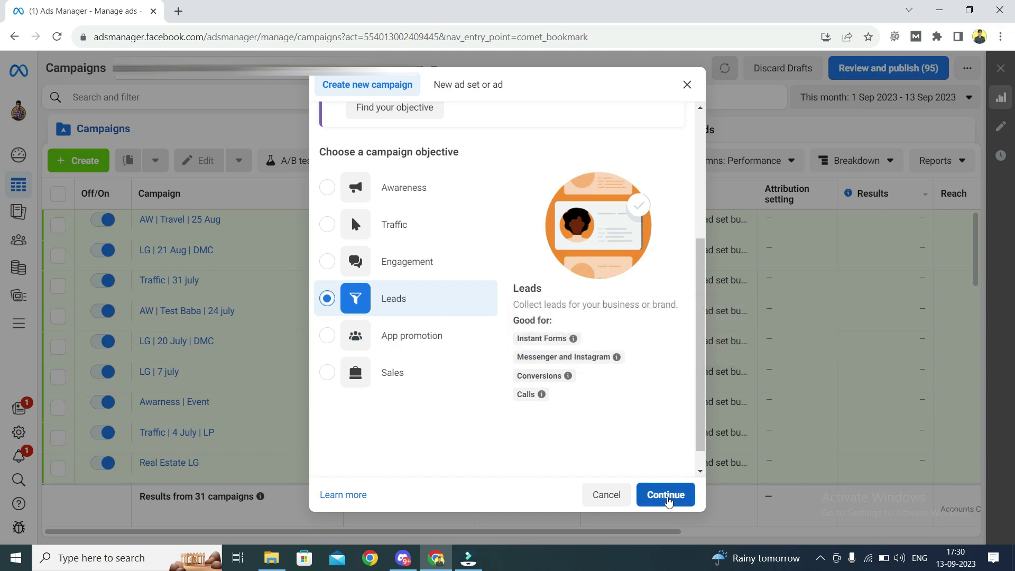
left_click(667, 495)
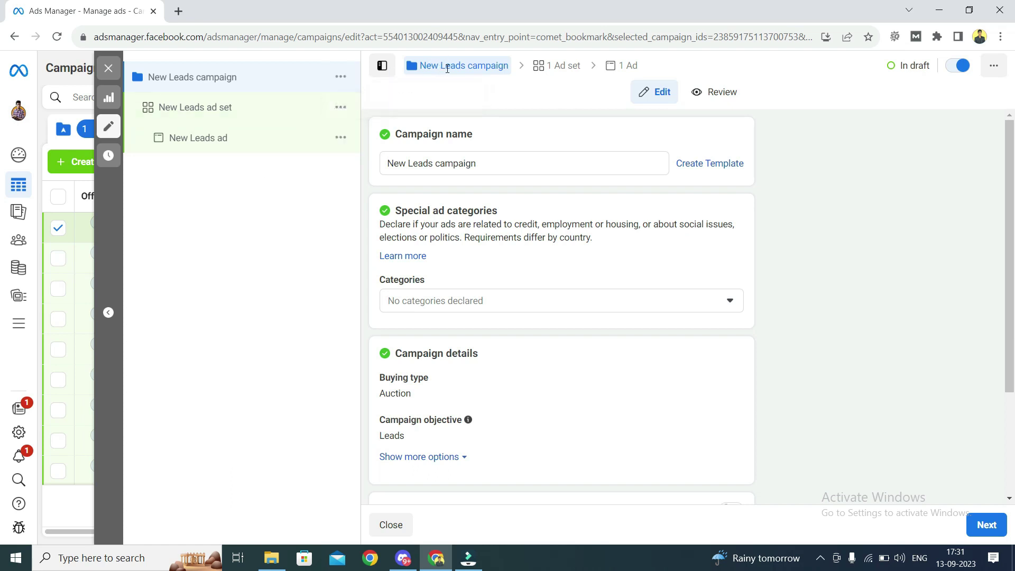
- Rename the new leads campaign as "LG | RS"
left_click(494, 161)
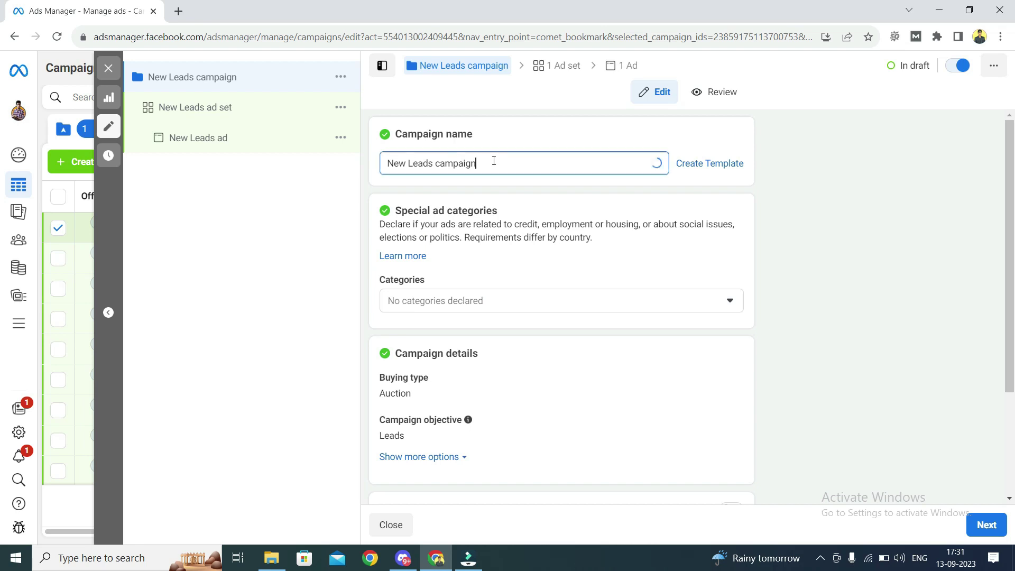
left_click_drag(494, 161, 384, 175)
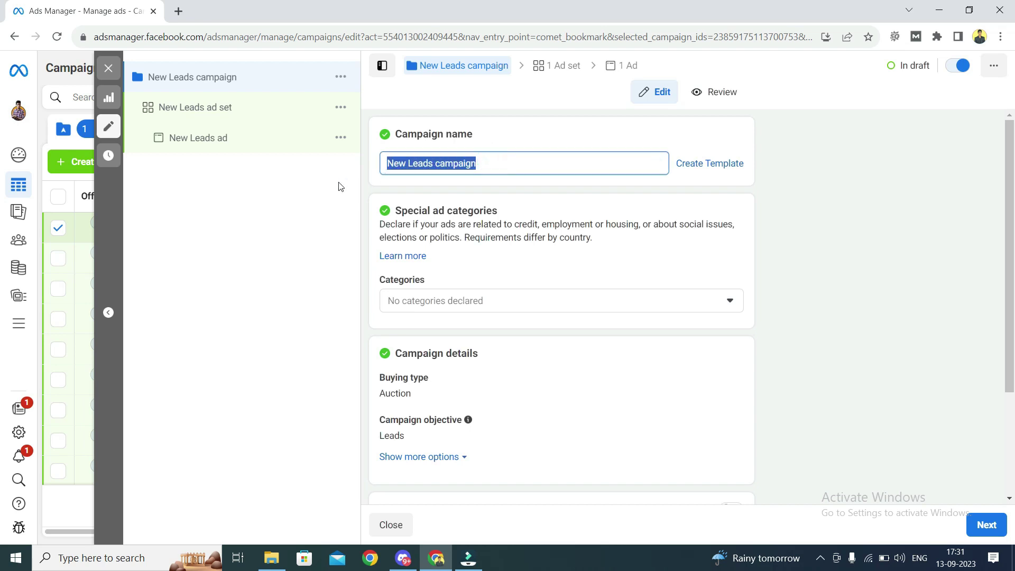
type("L")
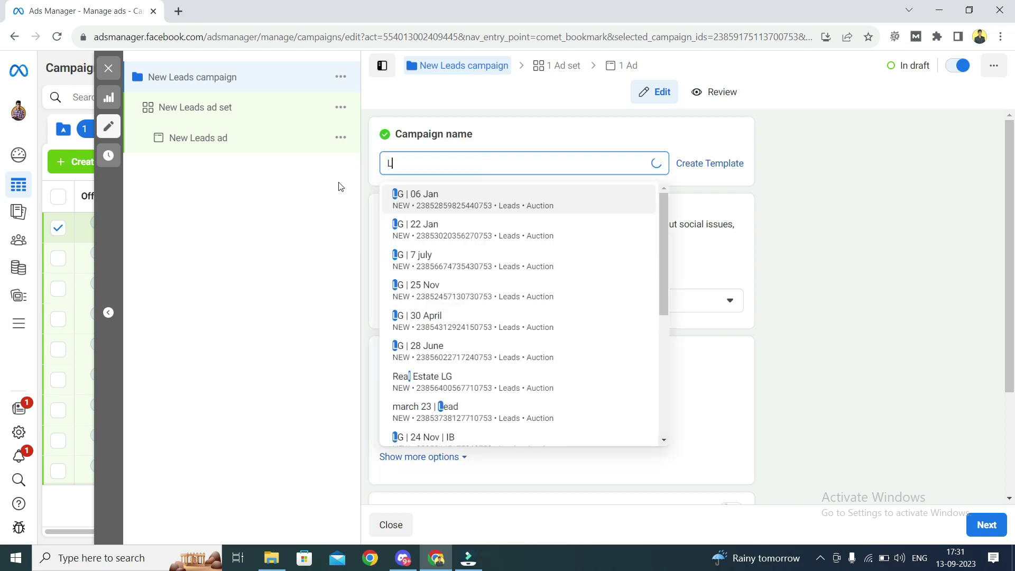
type("G | ")
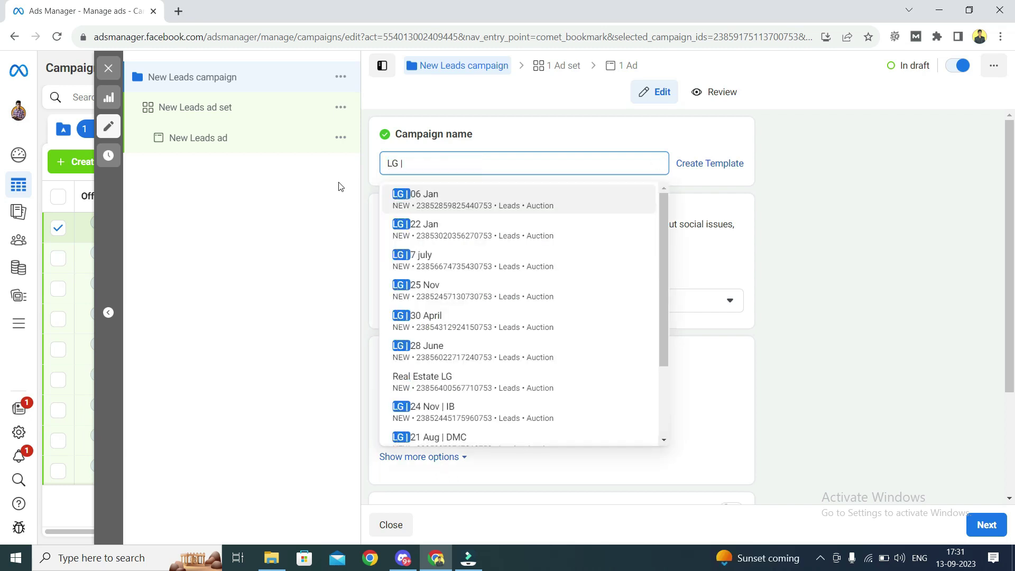
type("RS")
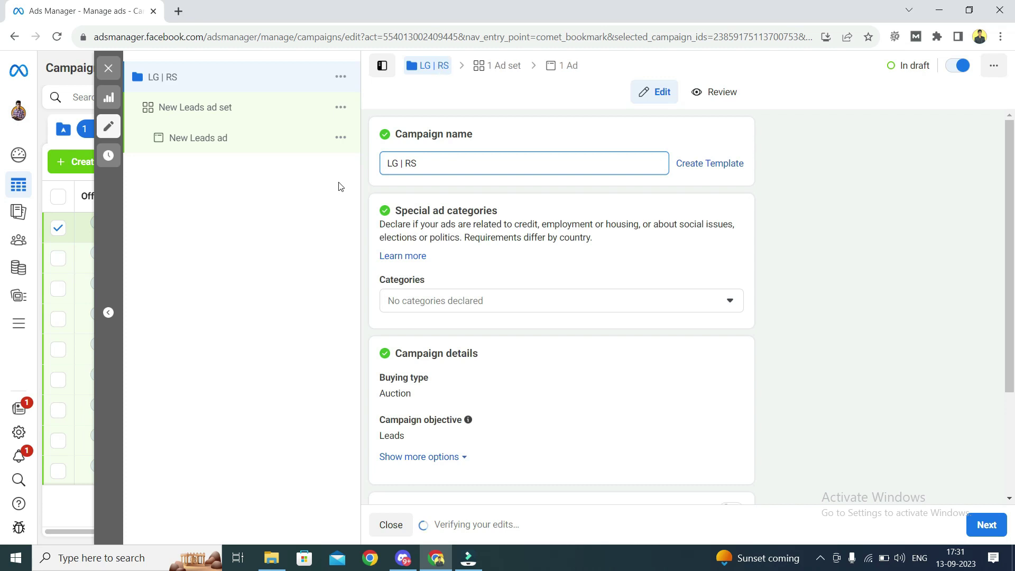
type(" |")
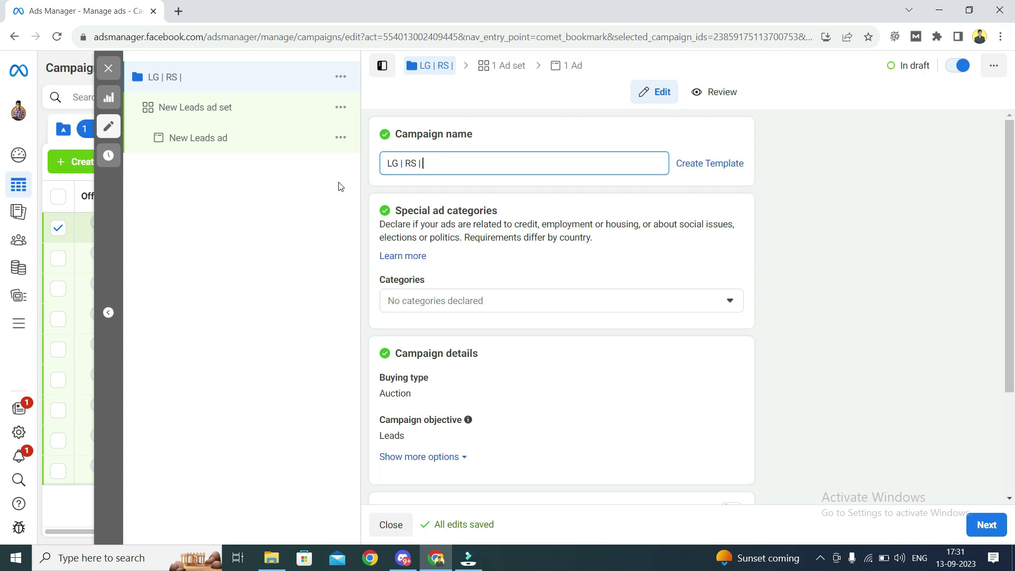
type("Maha")
key("ctrl+shift+Left")
key("BackSpace")
key("BackSpace")
key("BackSpace")
key("BackSpace")
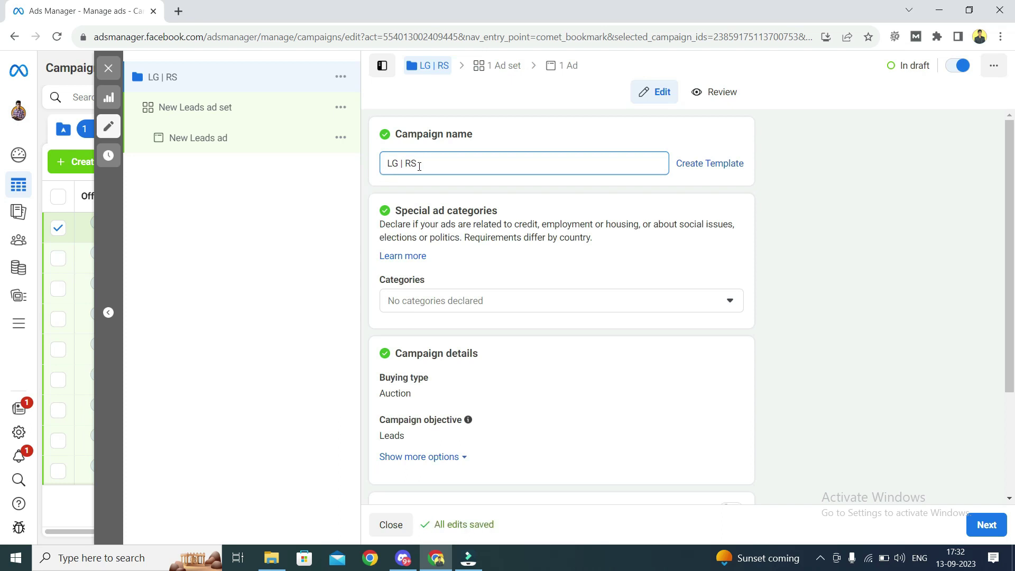
- Examine the special ad category options, campaign details, A/B test and Advantage campaign budget settings of the campaign
scroll(455, 286, "down", 1)
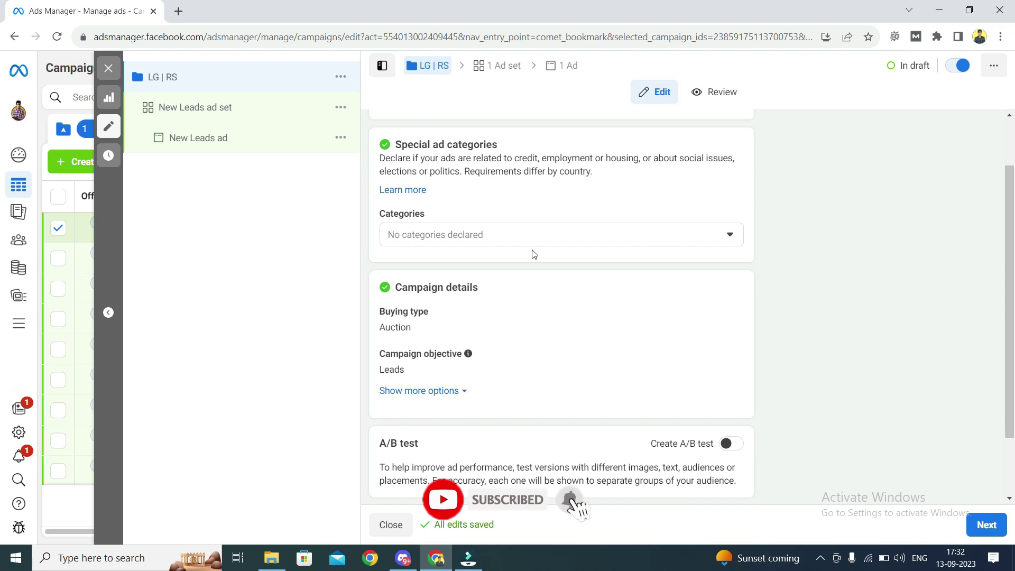
left_click(540, 237)
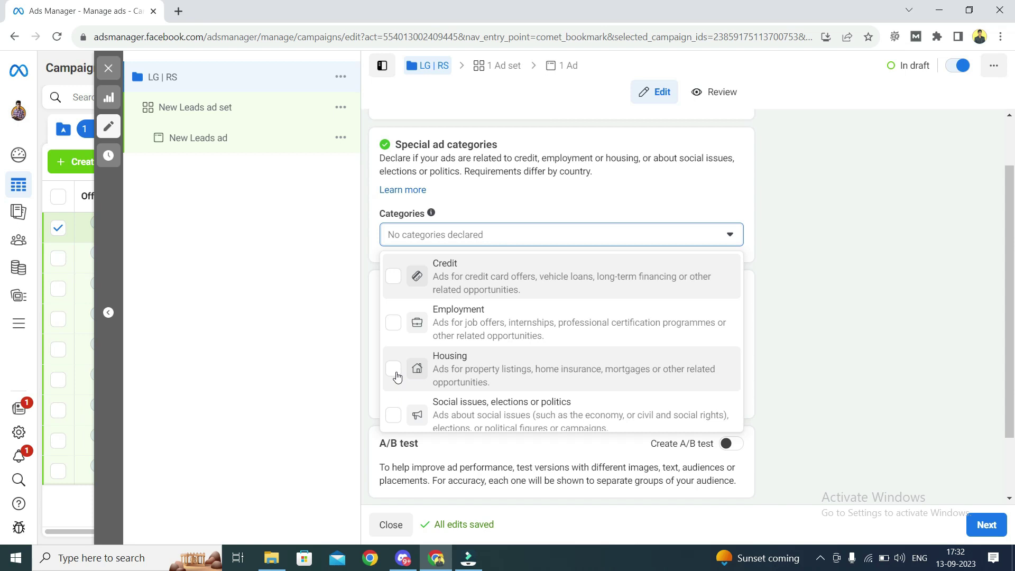
left_click(591, 171)
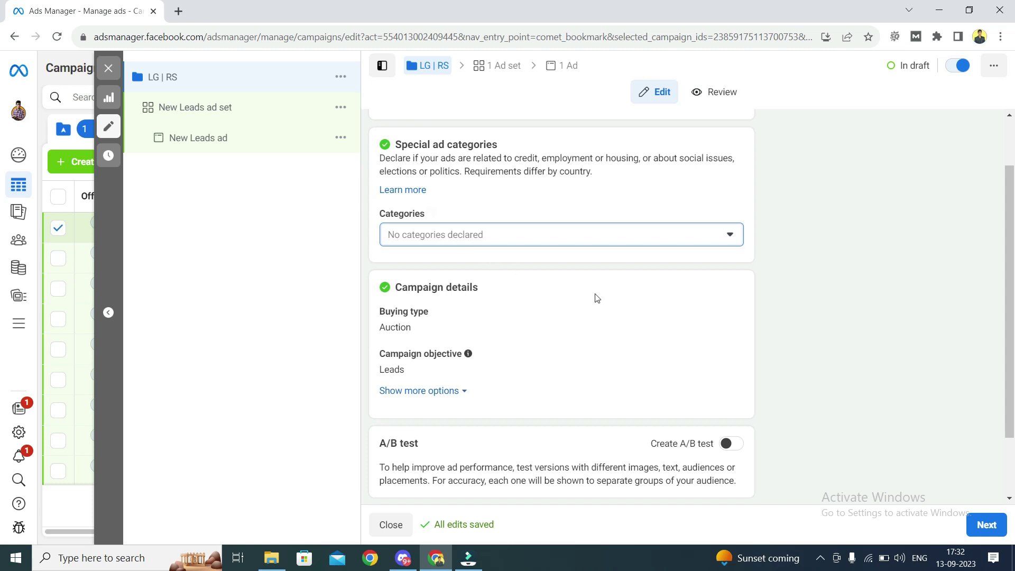
scroll(599, 311, "down", 1)
scroll(598, 311, "down", 1)
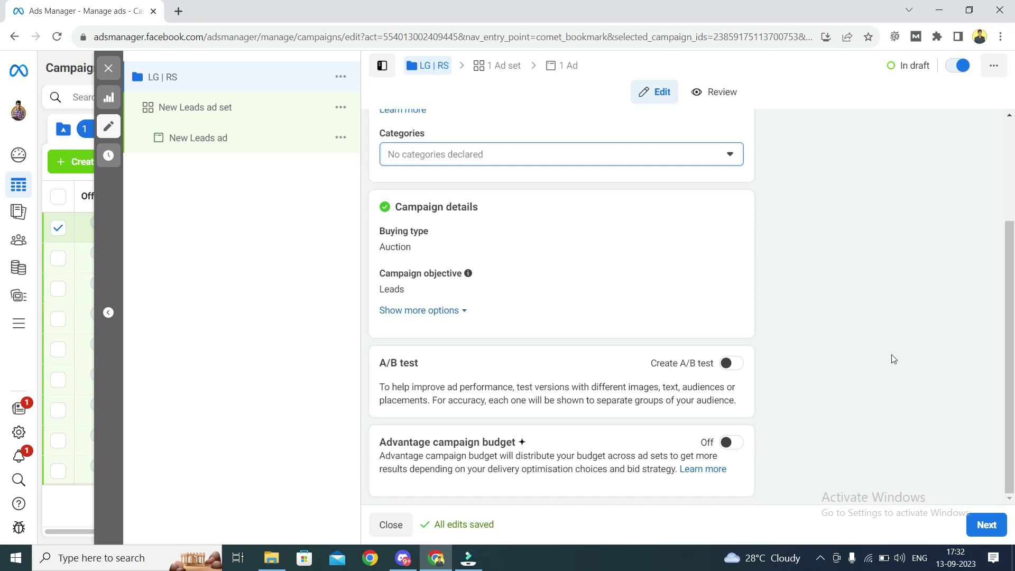
scroll(867, 344, "up", 2)
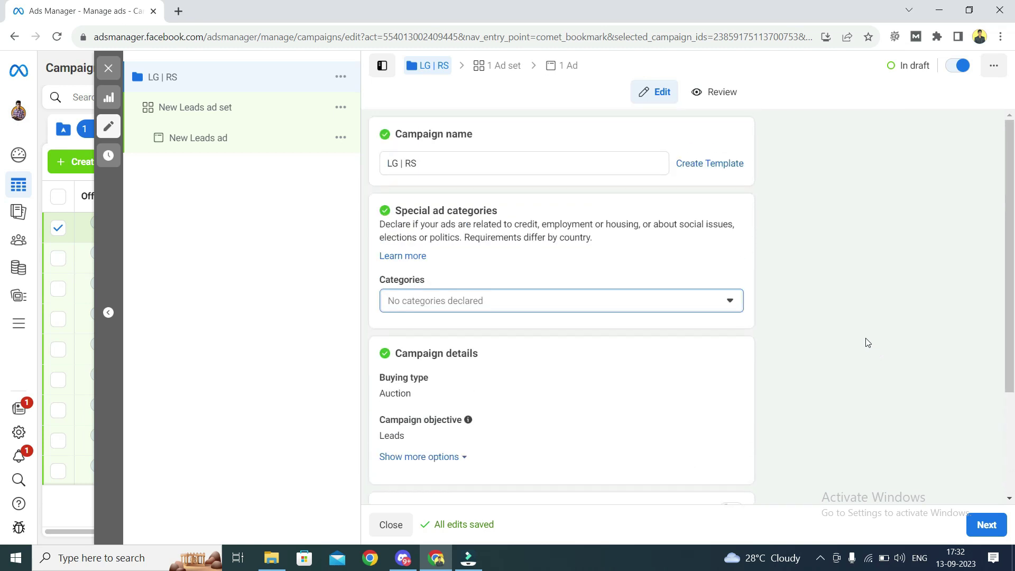
left_click(436, 166)
triple_click(437, 165)
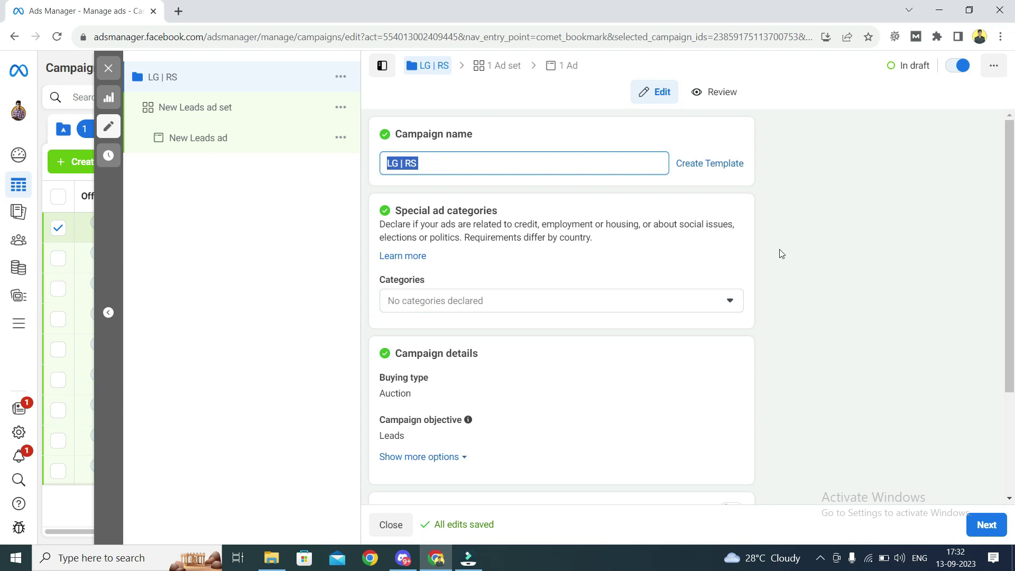
left_click(809, 261)
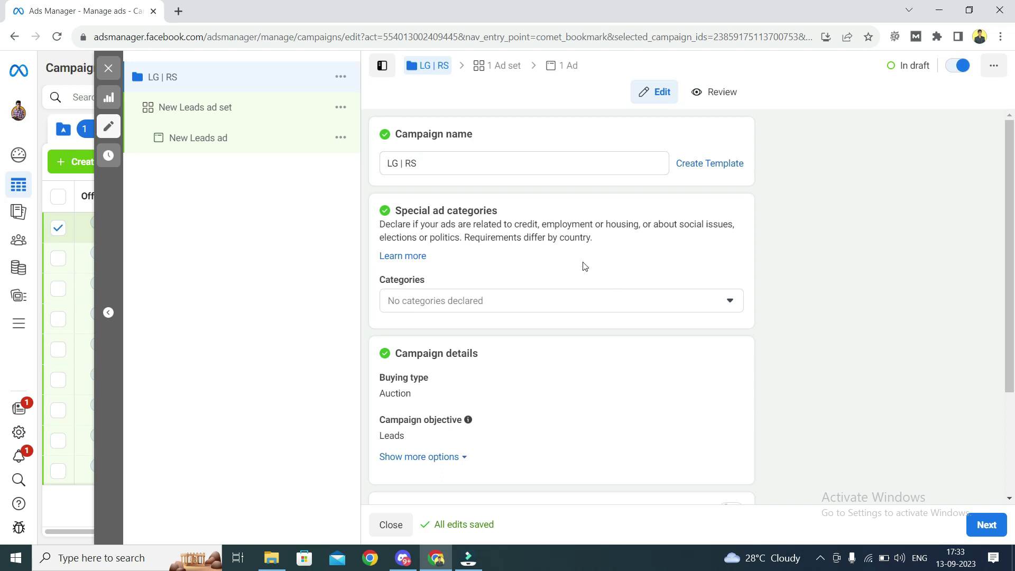
scroll(780, 312, "down", 3)
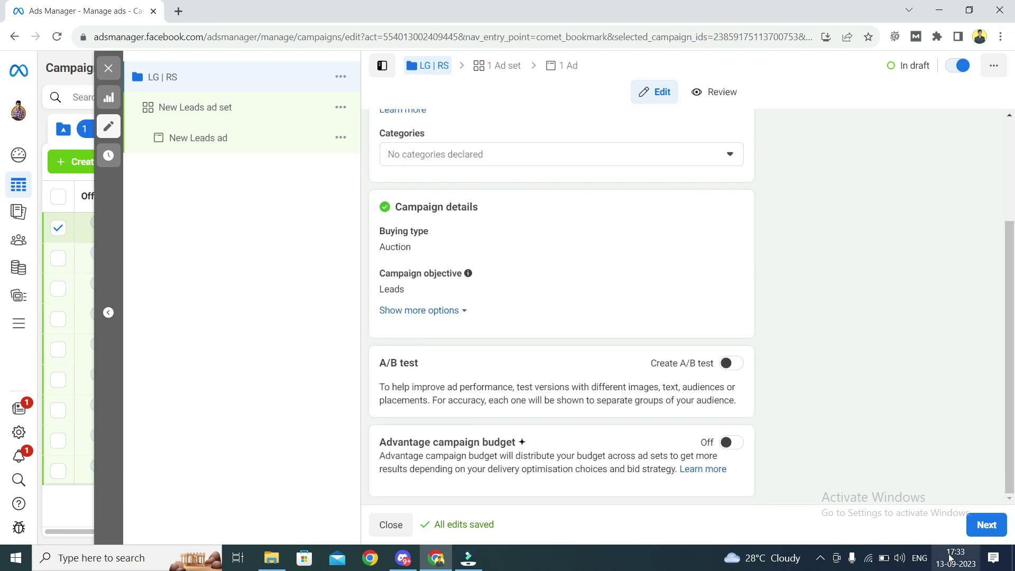
- Continue to the ad set level and rename the ad set as "LG | Mumbai | 25+"
left_click(987, 526)
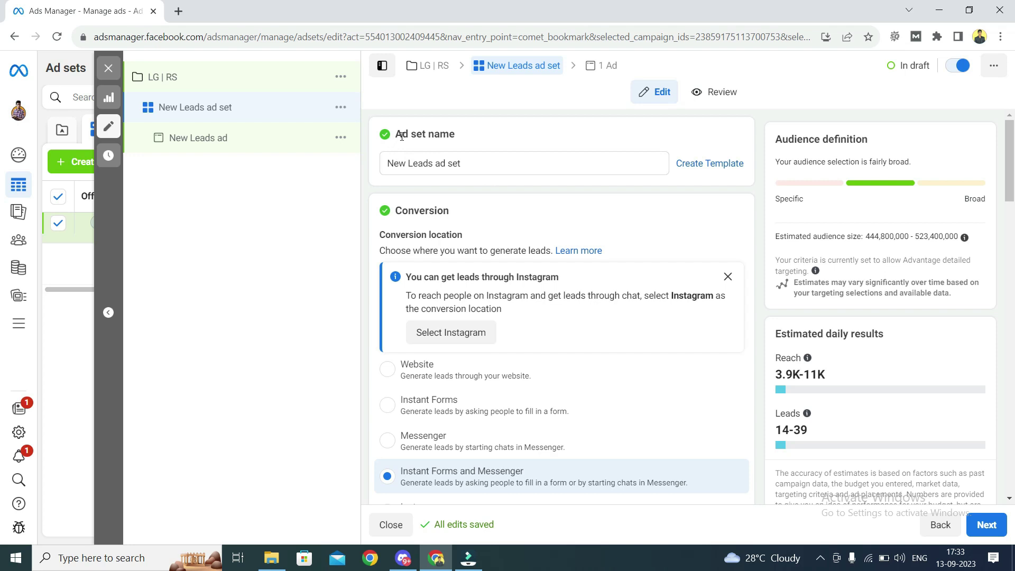
left_click_drag(398, 134, 476, 136)
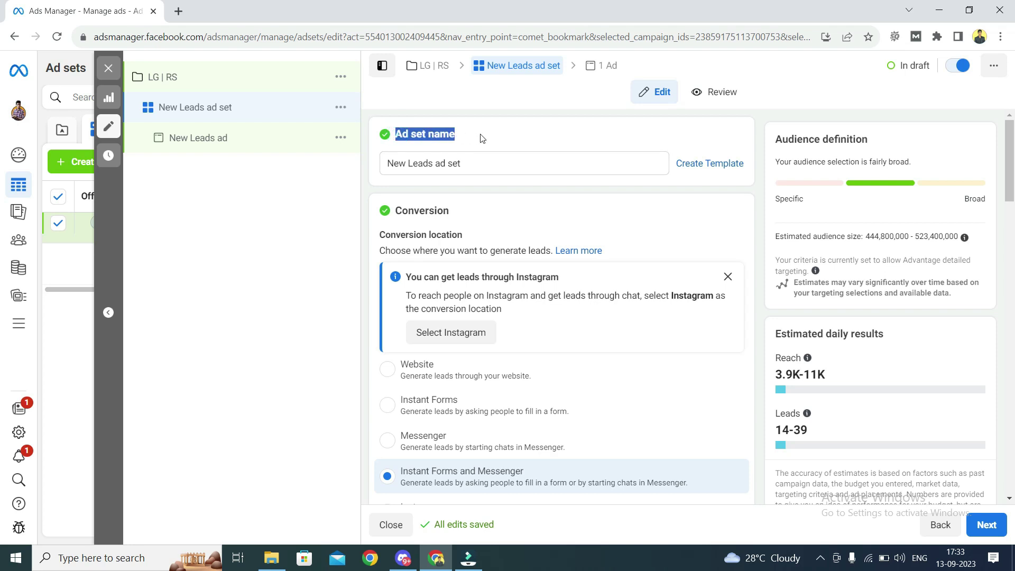
left_click(524, 162)
key("ctrl+a")
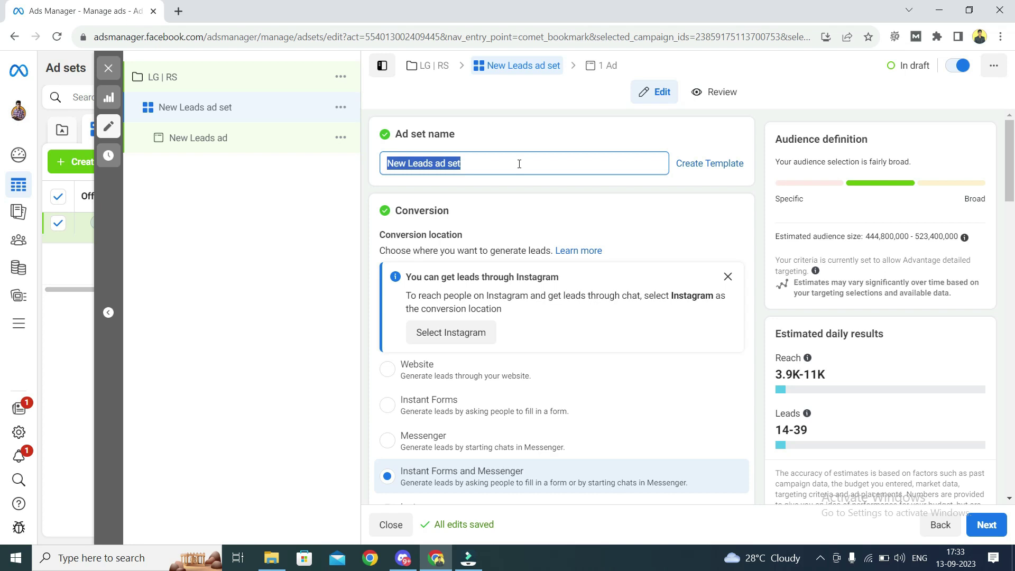
type("LG")
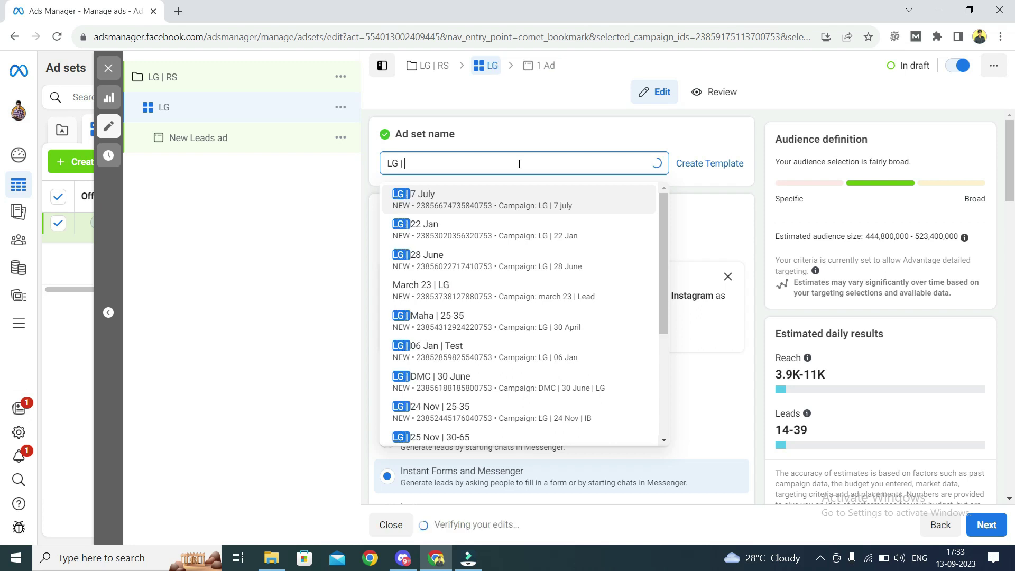
type(" |")
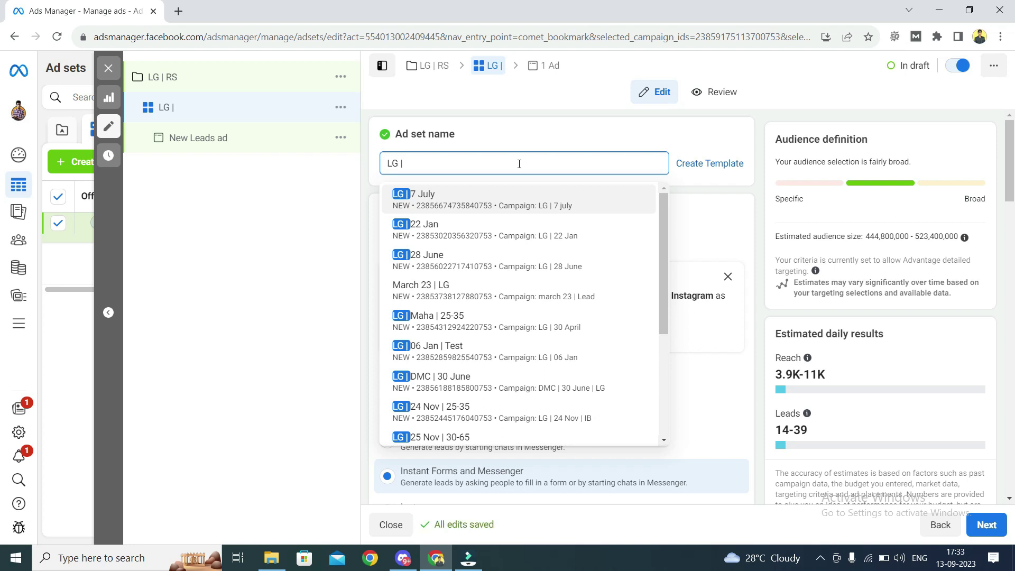
type(" Mumbai")
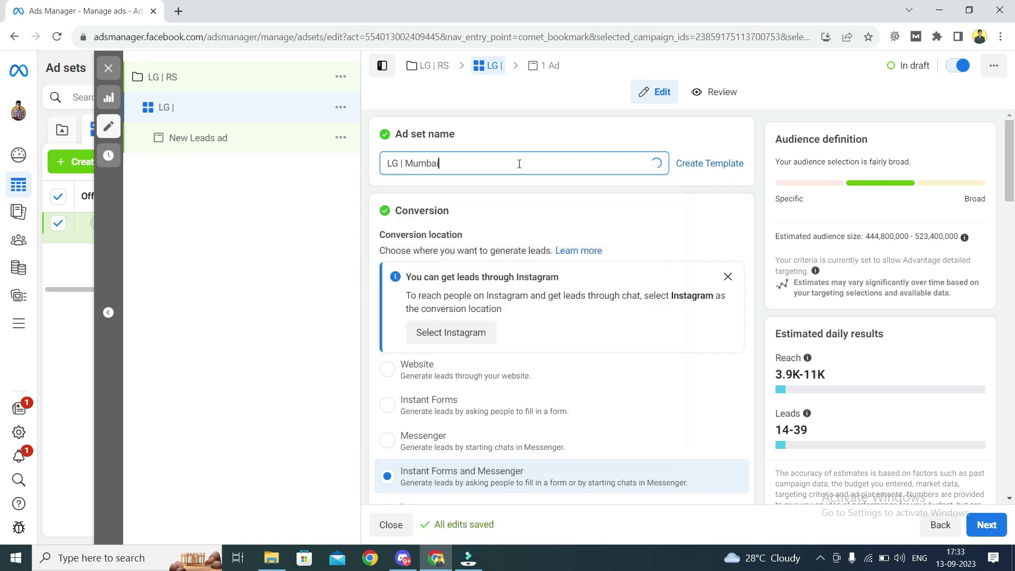
type(" |")
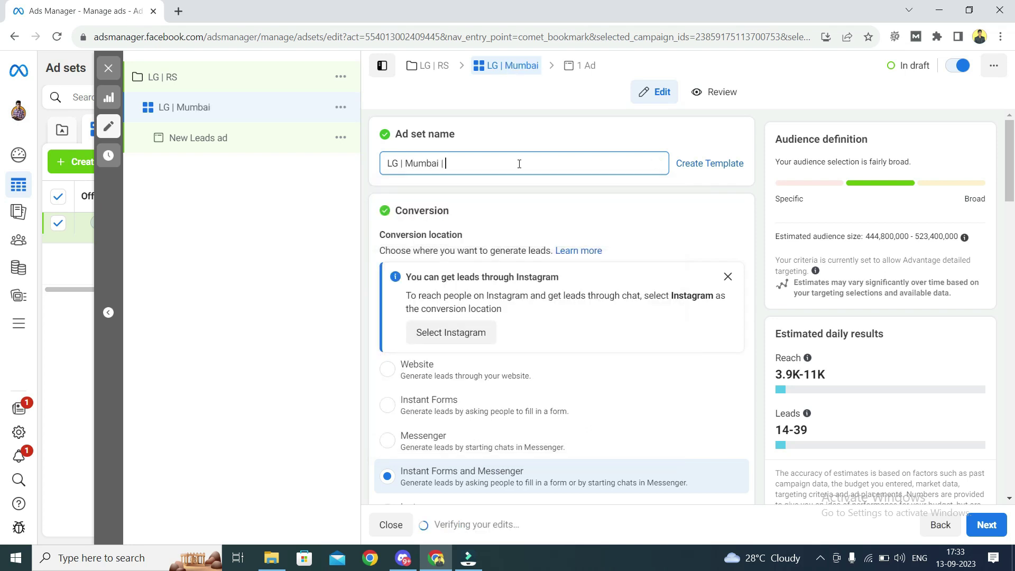
type(" 25+")
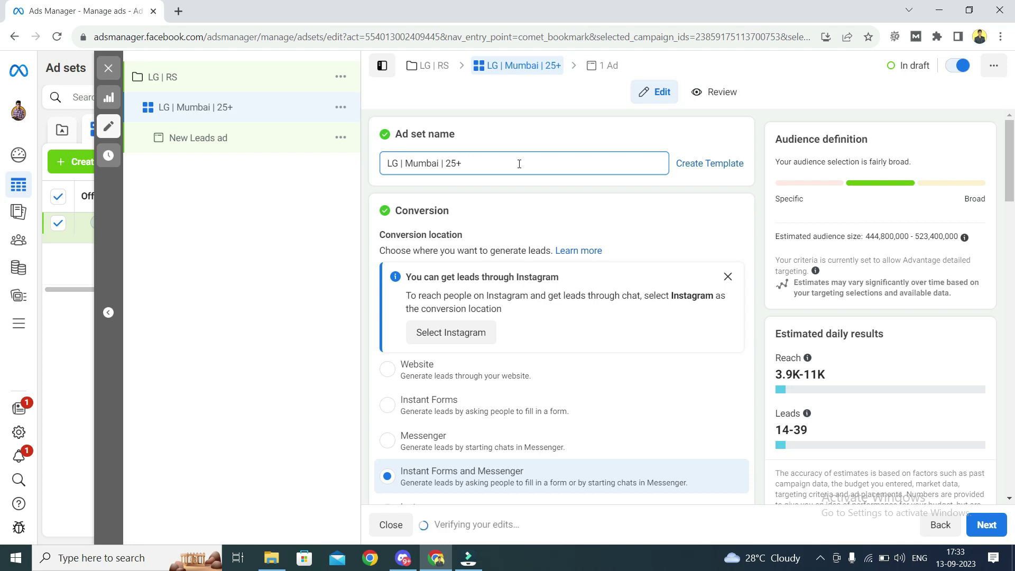
left_click_drag(495, 163, 389, 170)
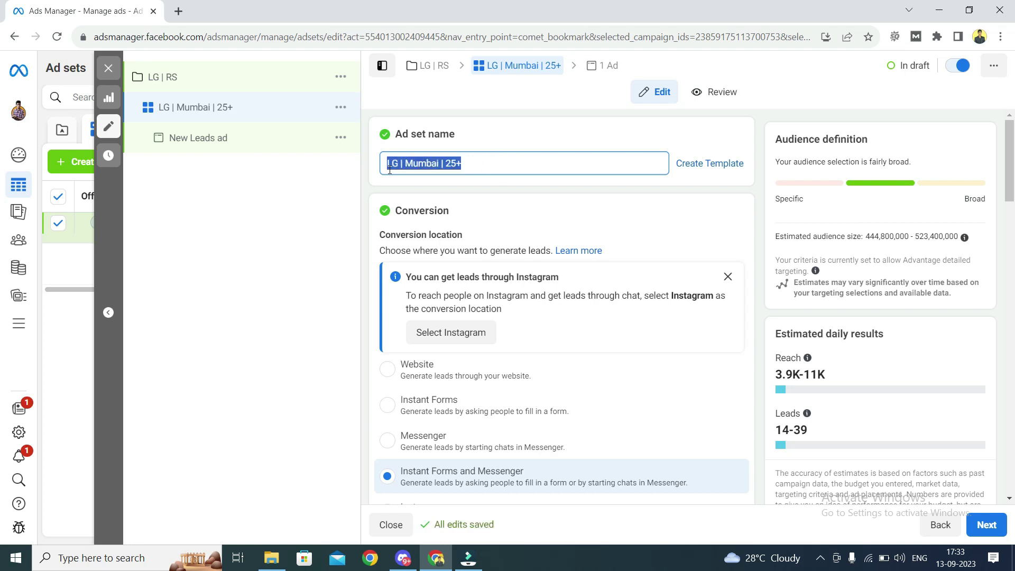
left_click(419, 186)
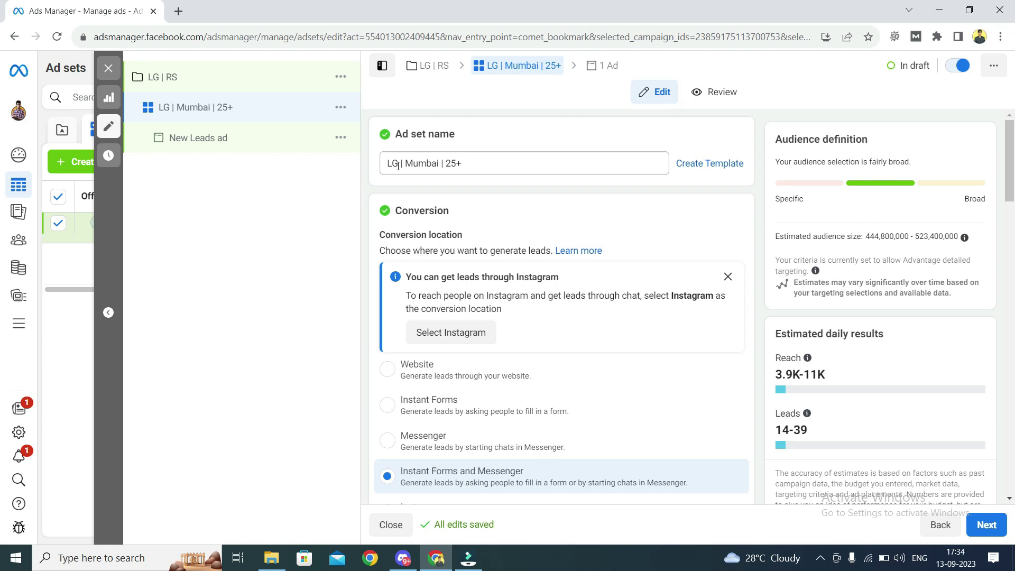
- Examine the conversion location options and the performance goal of the ad set
double_click(397, 209)
left_click(485, 210)
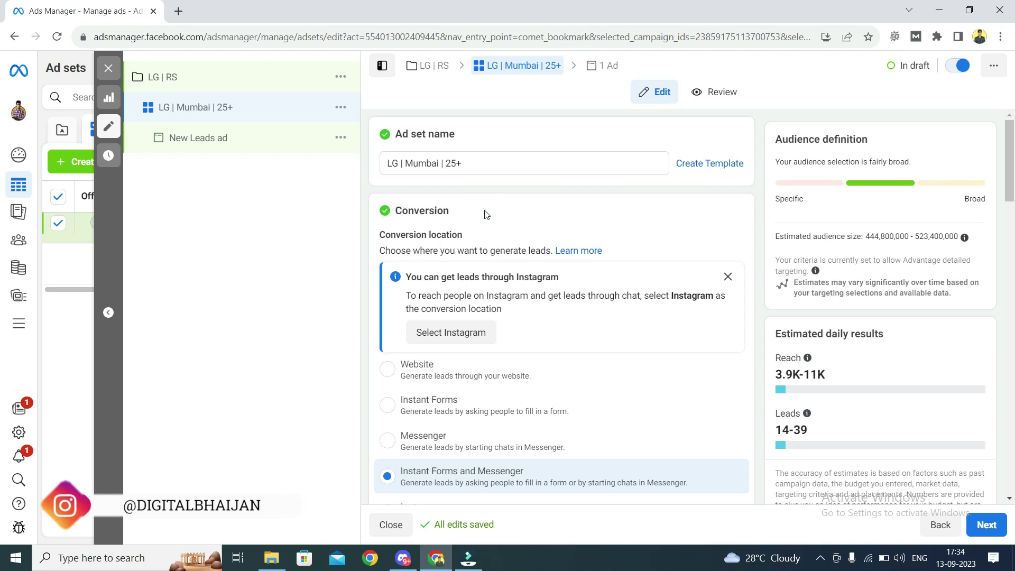
scroll(487, 215, "down", 3)
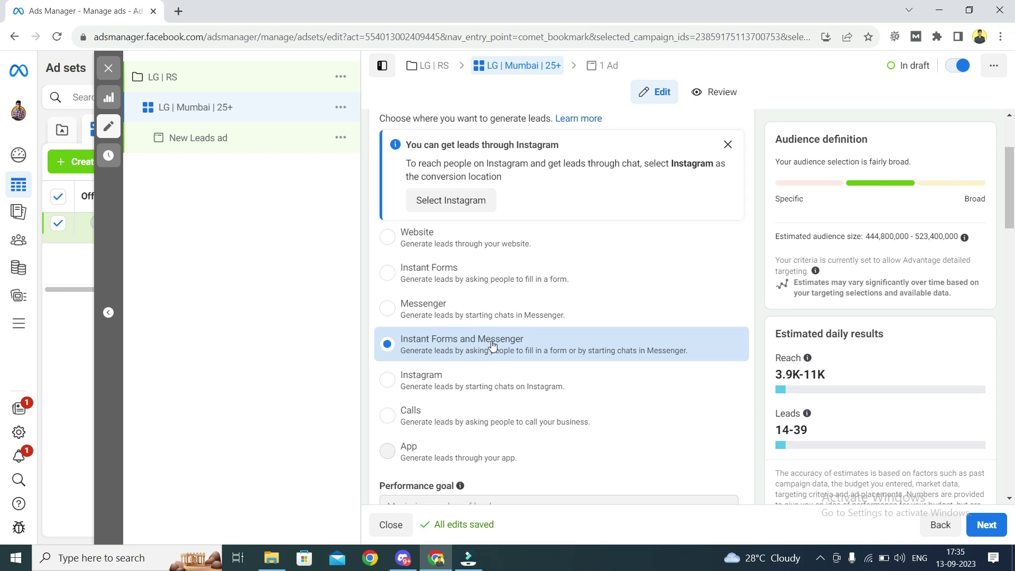
scroll(398, 160, "up", 1)
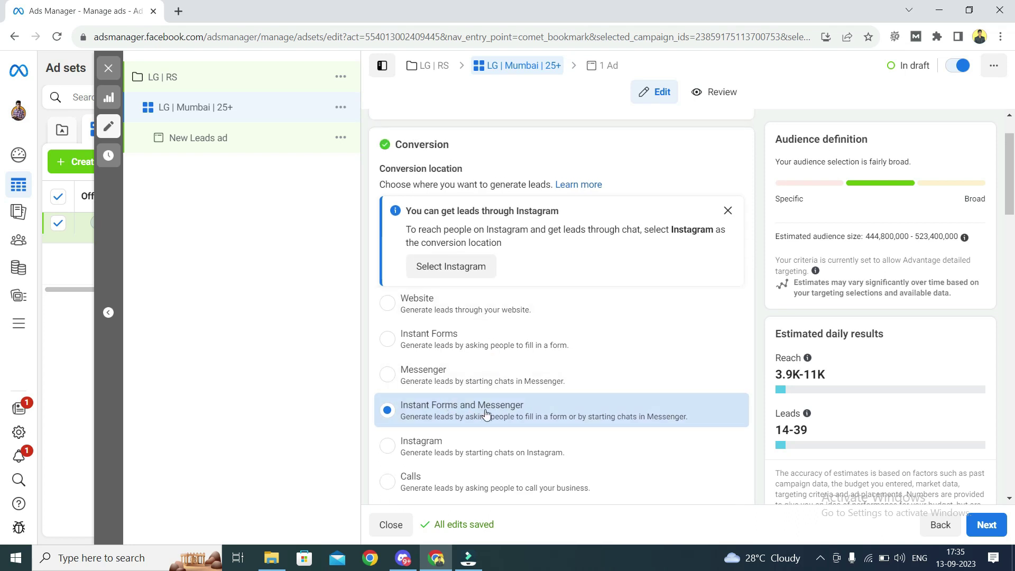
scroll(481, 408, "down", 5)
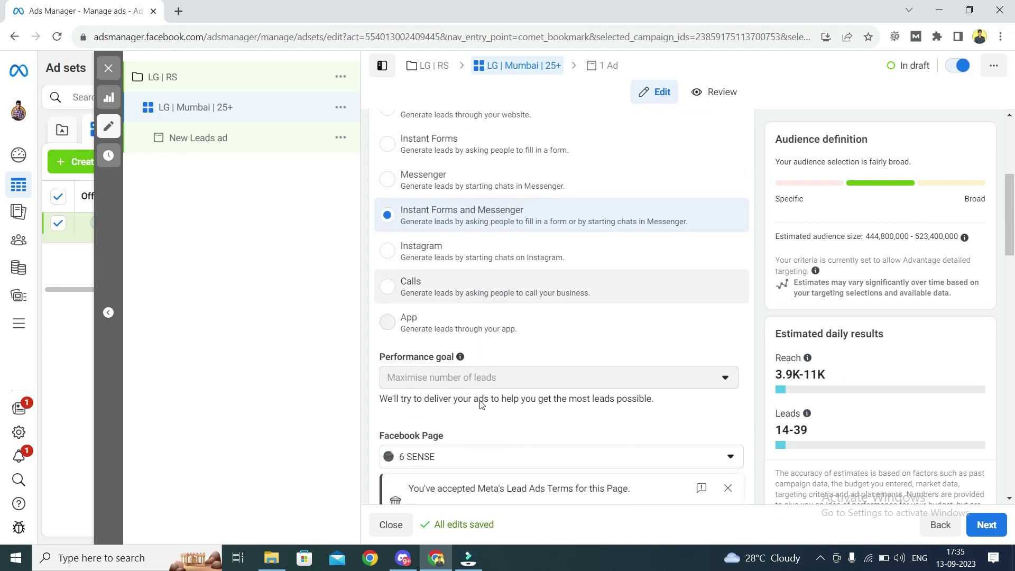
- Choose Digital Bhaijan as the Facebook Page for the ad set
scroll(479, 399, "down", 3)
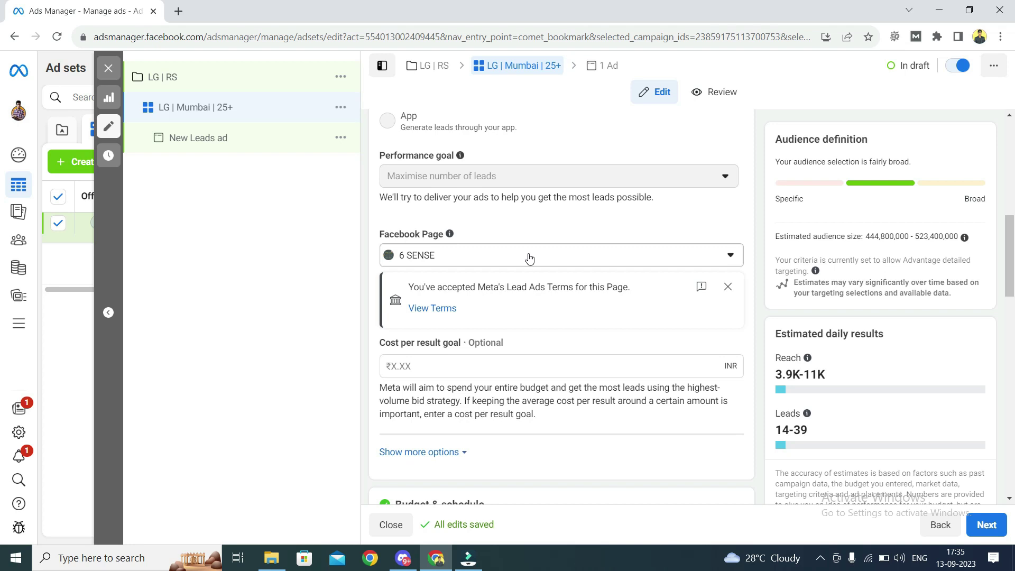
left_click(593, 257)
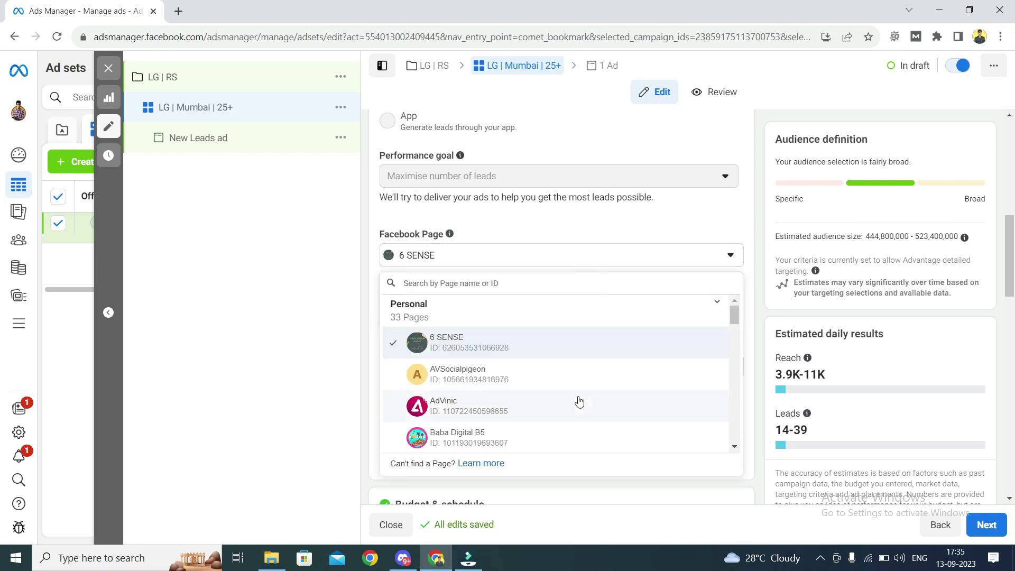
scroll(551, 392, "down", 1)
scroll(524, 351, "down", 2)
scroll(524, 352, "down", 4)
scroll(514, 342, "up", 2)
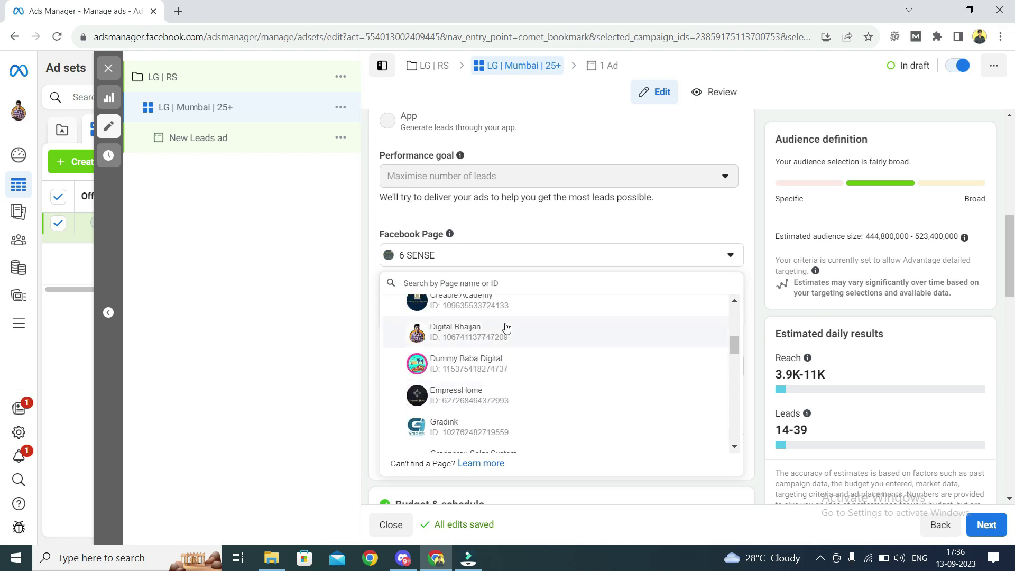
left_click(504, 327)
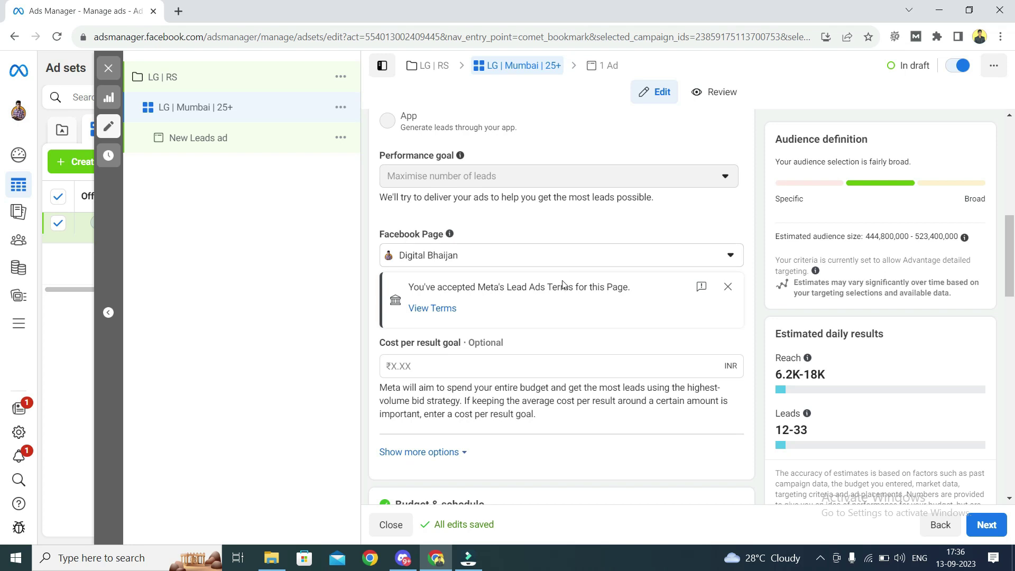
- Set the ad set's daily budget to ₹300
scroll(563, 284, "down", 5)
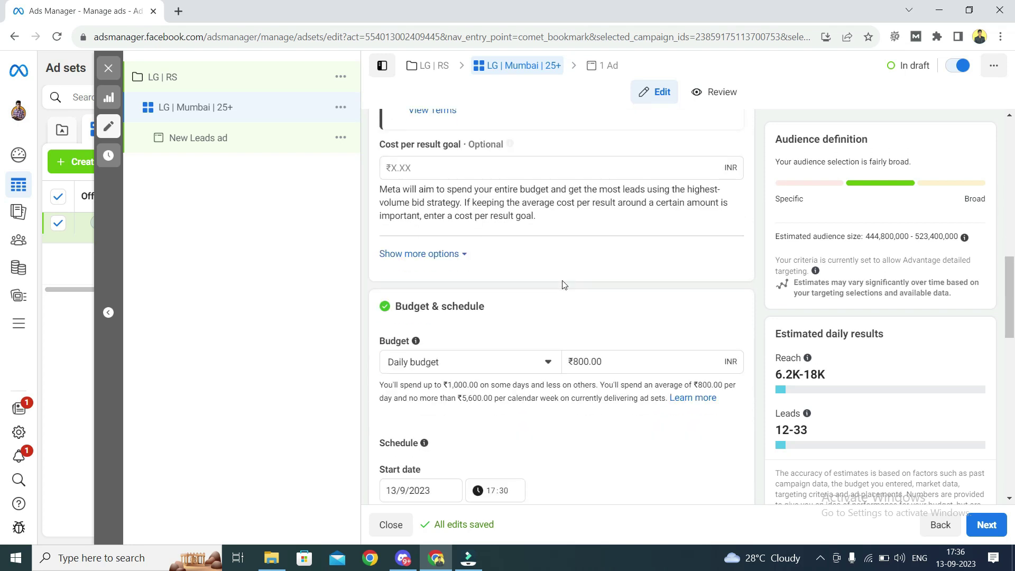
scroll(563, 286, "down", 1)
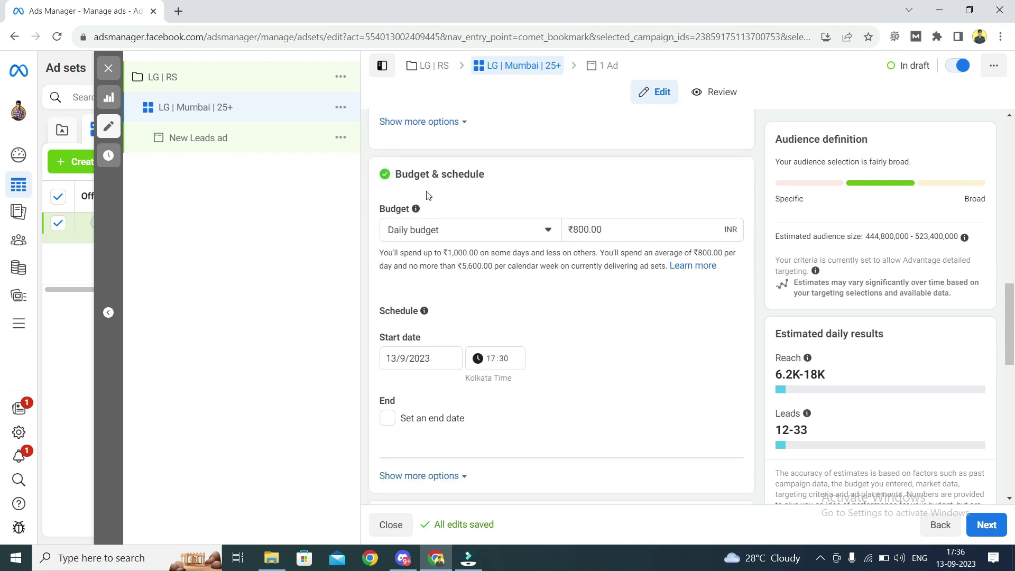
left_click_drag(395, 174, 492, 179)
left_click(509, 176)
double_click(585, 233)
type("300")
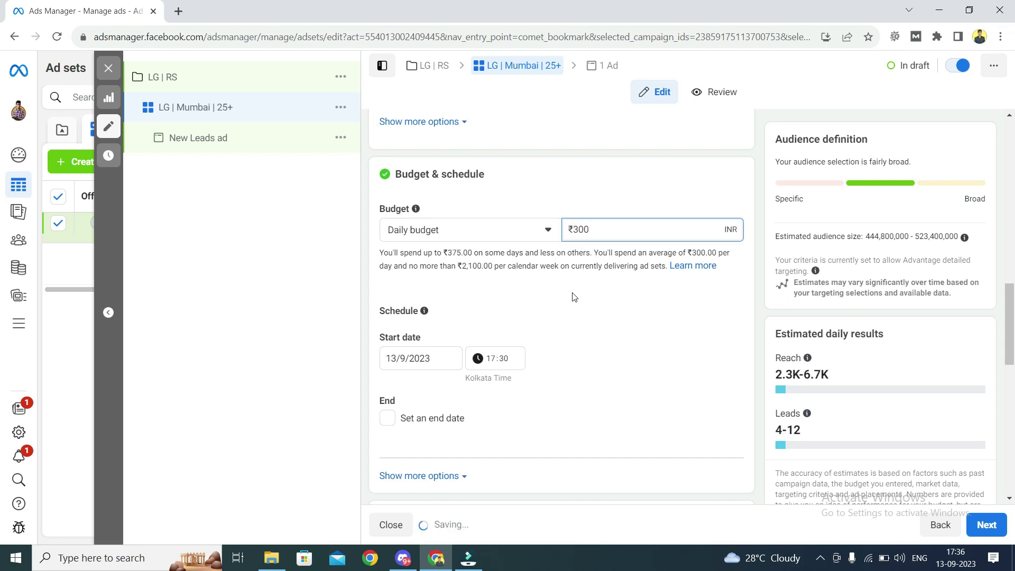
left_click(497, 209)
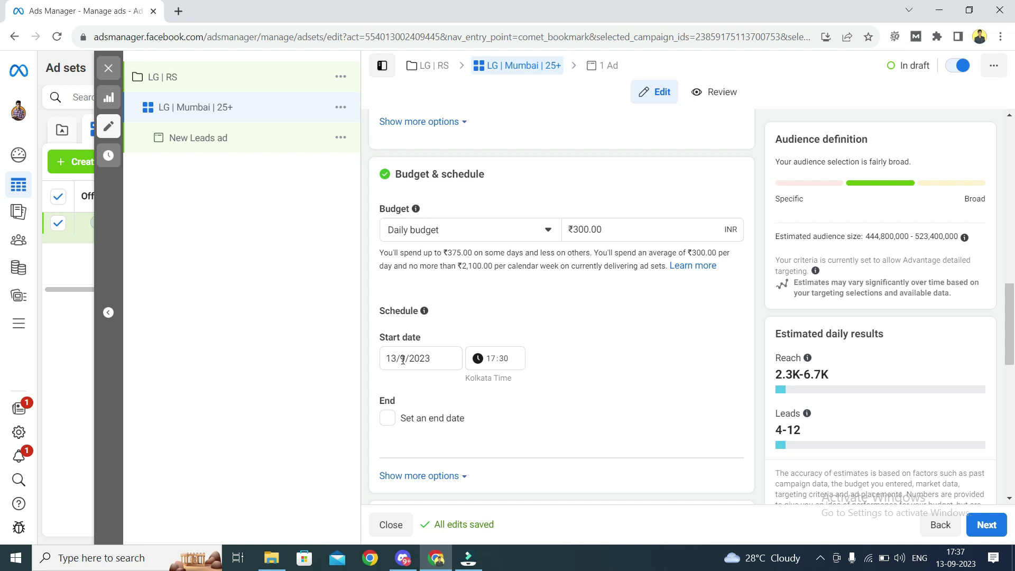
- Schedule the ad set to start on 15/9/2023 at 08:00
left_click(403, 360)
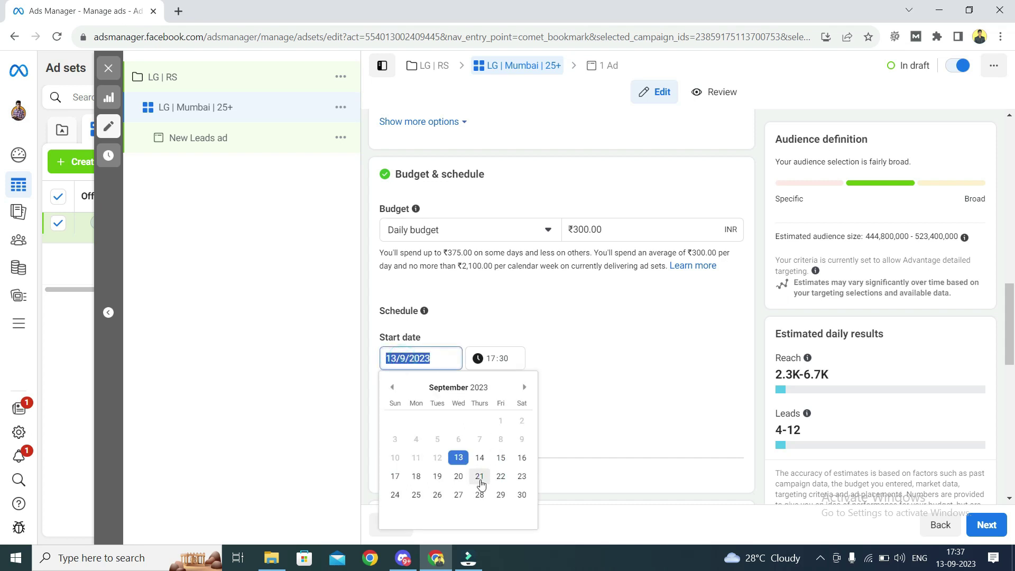
left_click(500, 462)
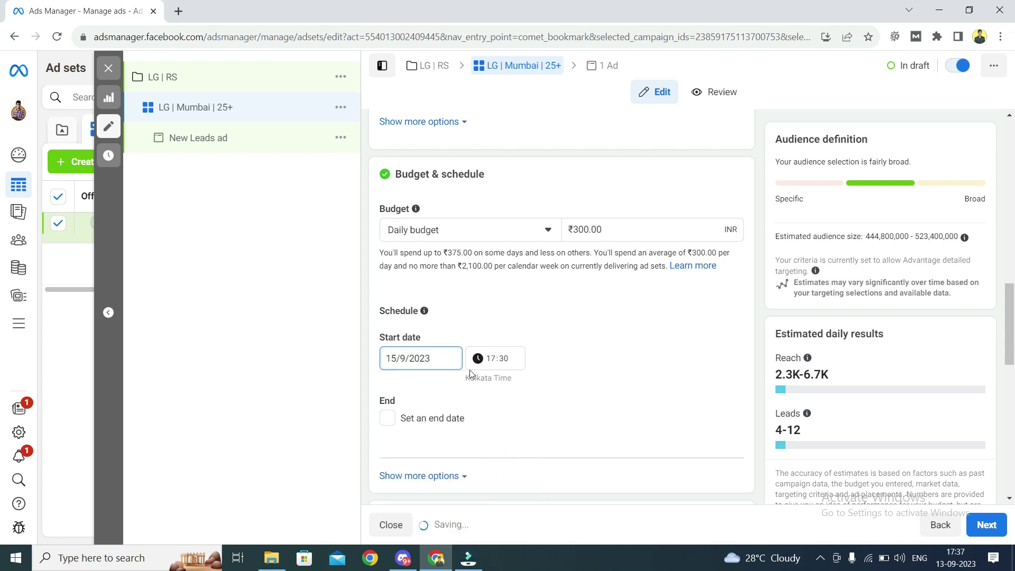
left_click(489, 358)
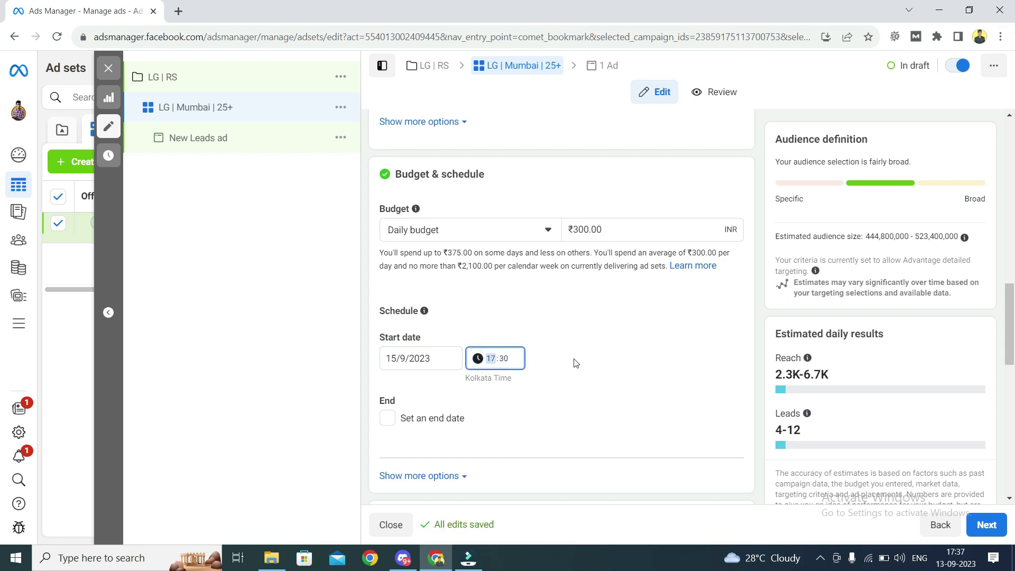
type("08")
key("Right")
type("00")
left_click(576, 344)
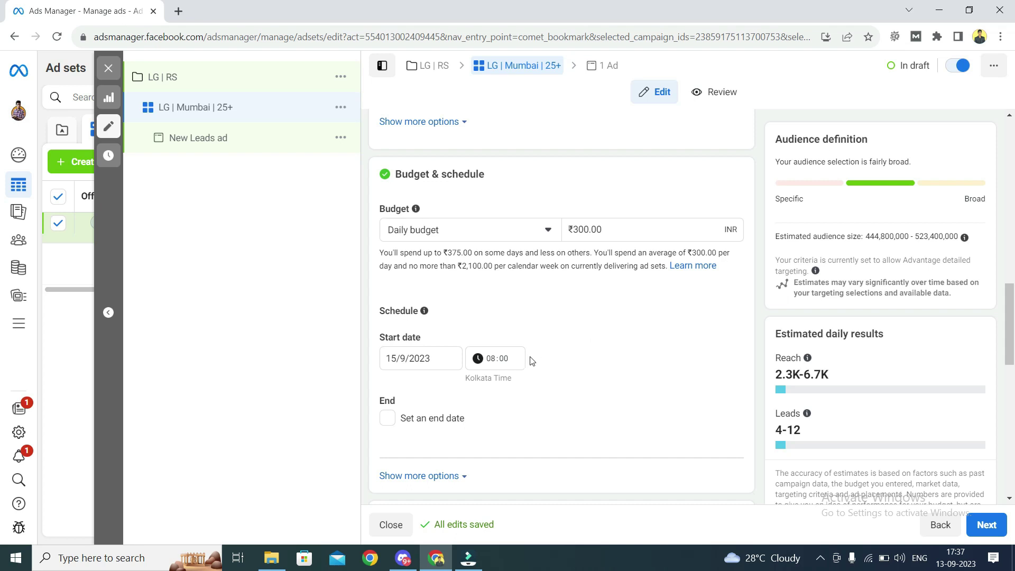
- Try an end date of 22/9/2023 in the ad set's schedule, and turn the end date off again
left_click(394, 422)
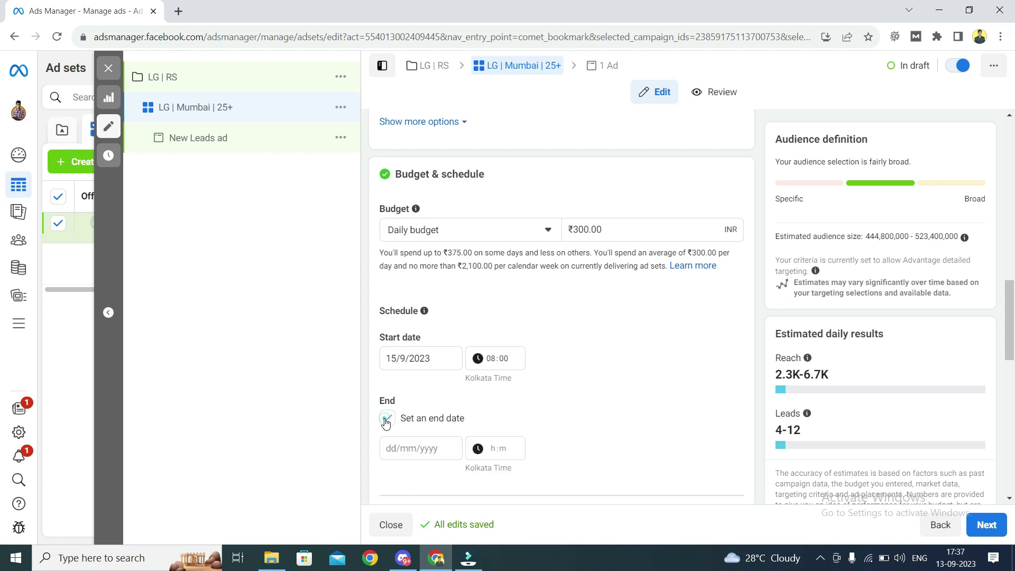
scroll(394, 417, "down", 1)
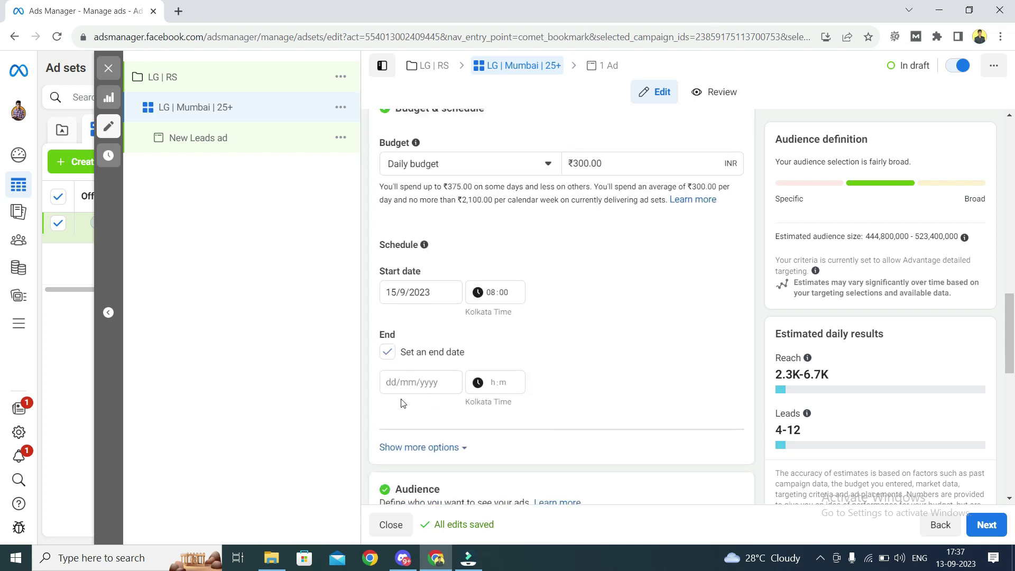
left_click(390, 383)
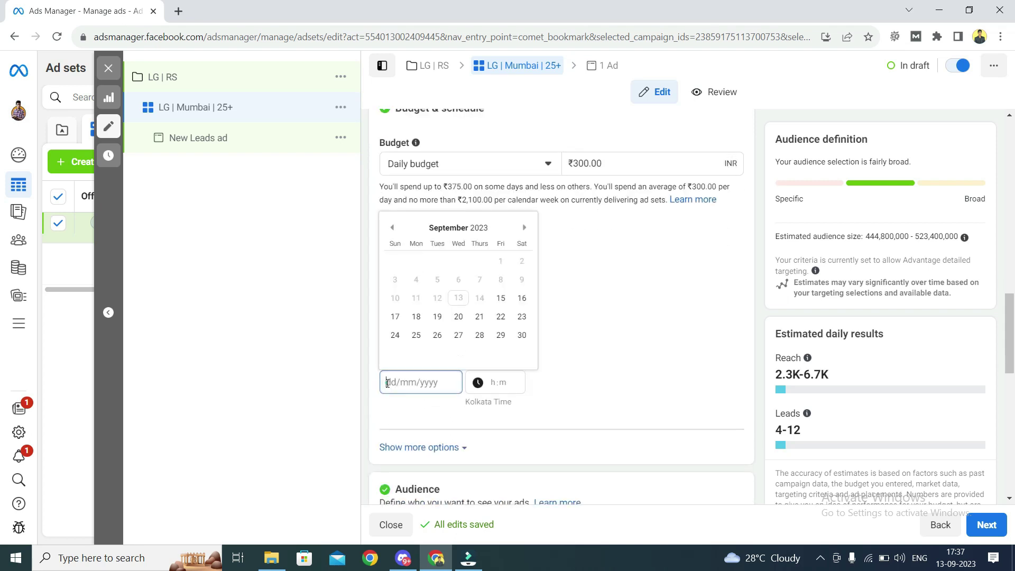
left_click(501, 317)
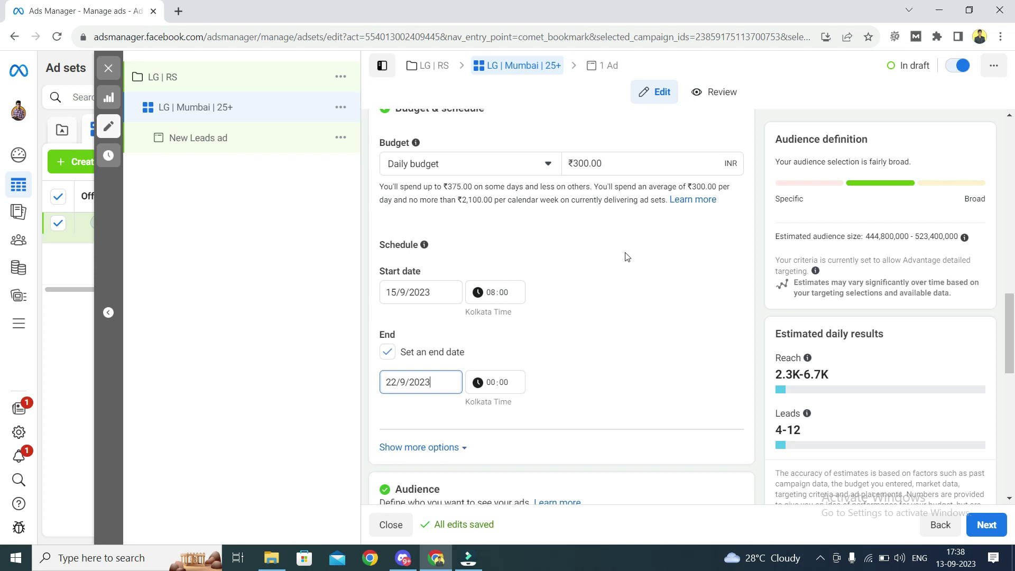
left_click(606, 280)
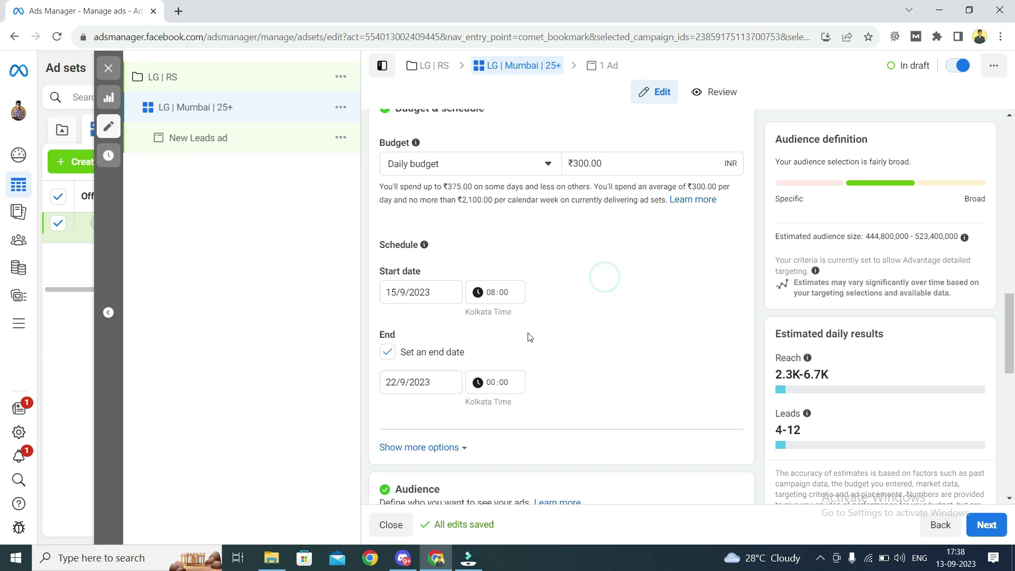
left_click(388, 353)
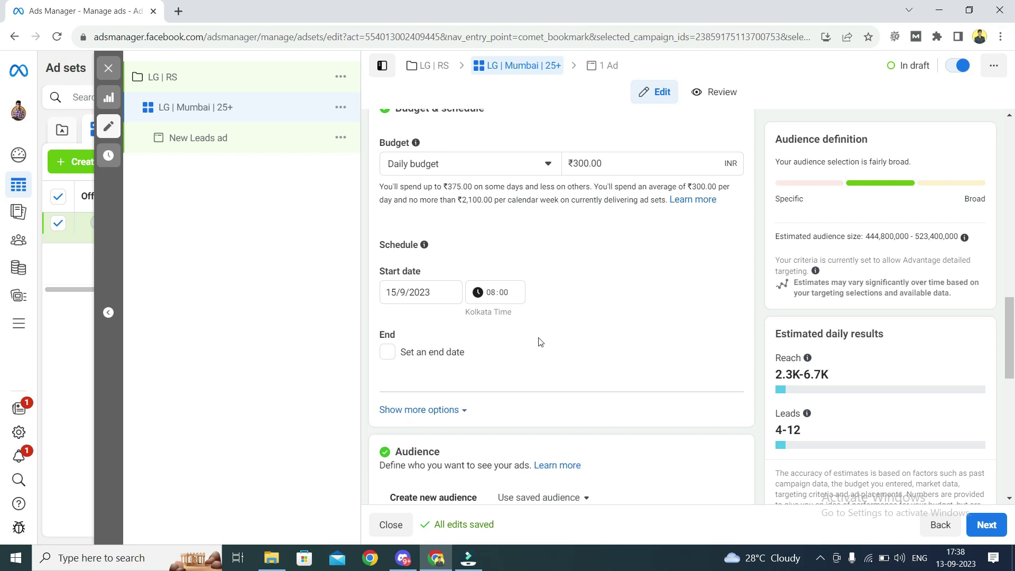
- Replace India with the city of Mumbai, Maharashtra as the included location of the new audience
scroll(540, 341, "down", 4)
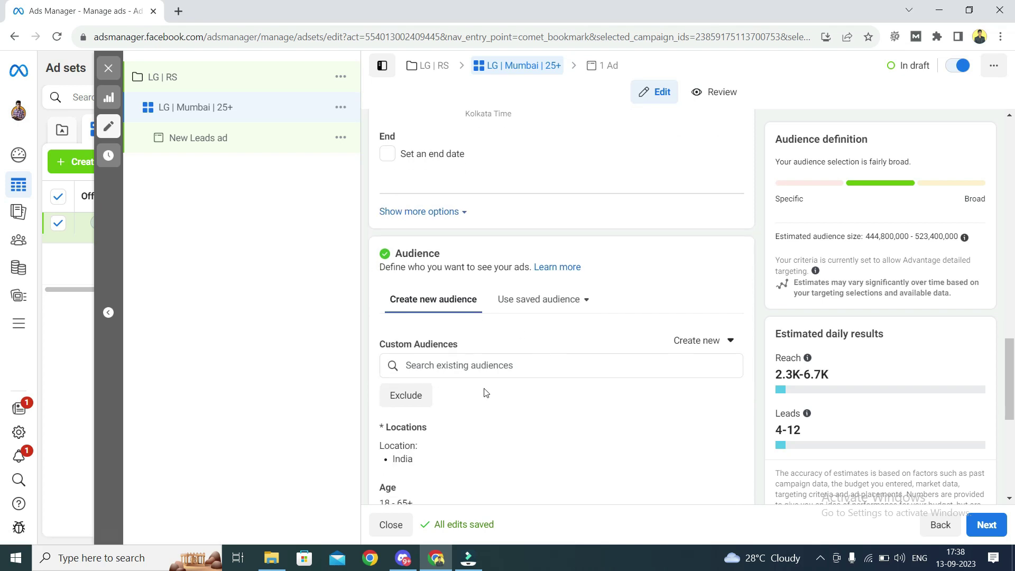
scroll(486, 393, "down", 3)
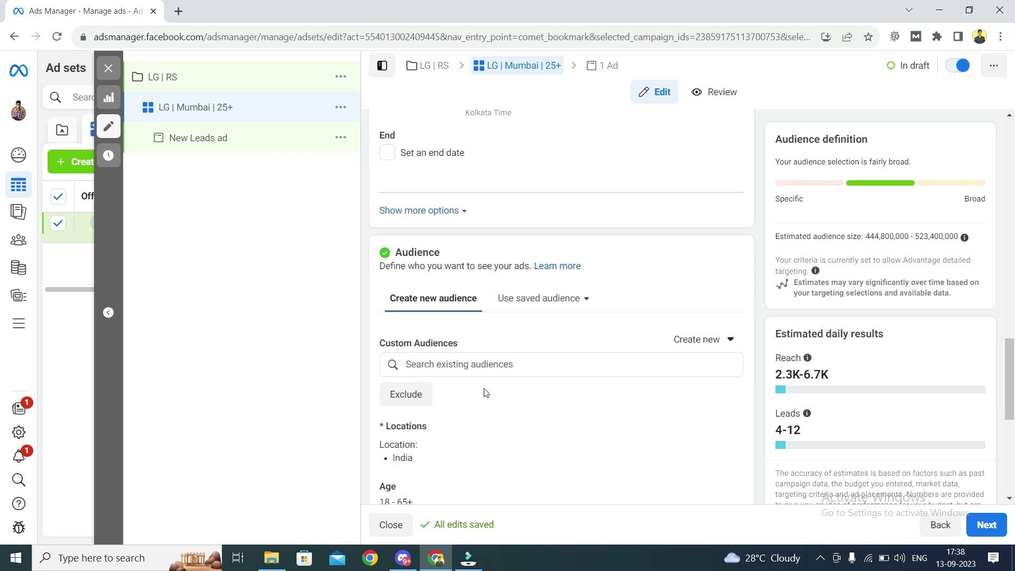
scroll(503, 367, "up", 1)
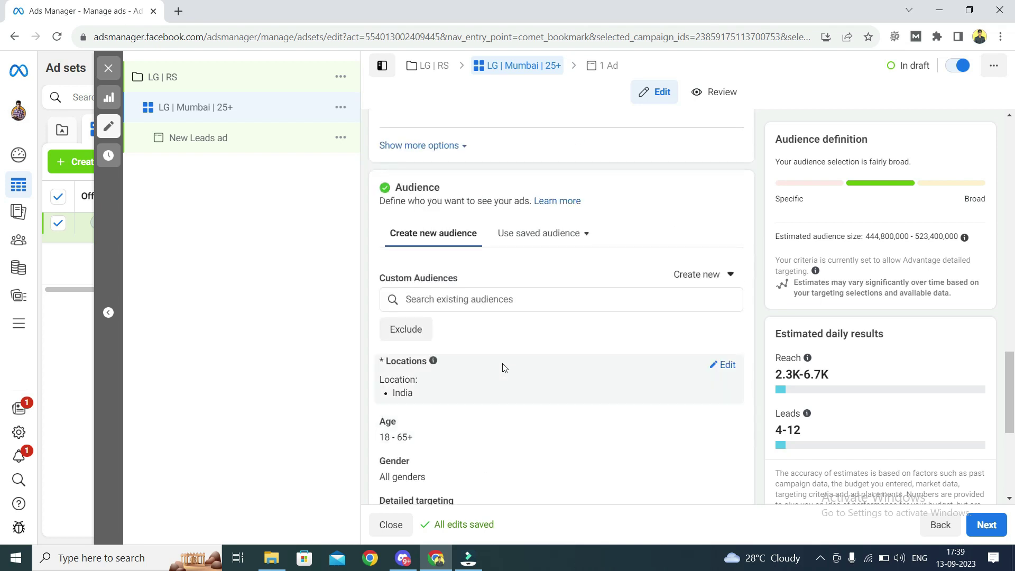
scroll(463, 353, "down", 1)
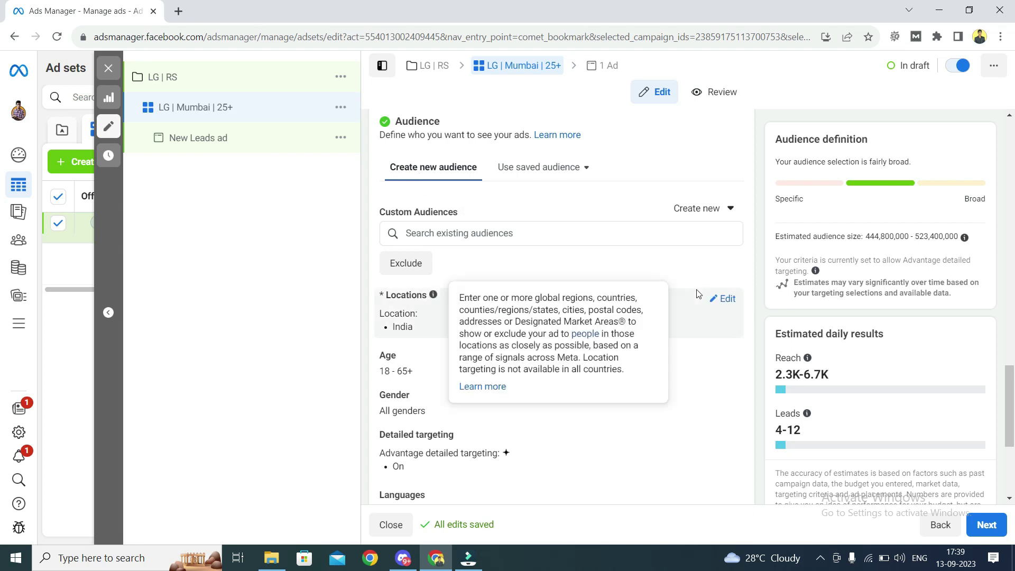
left_click(726, 299)
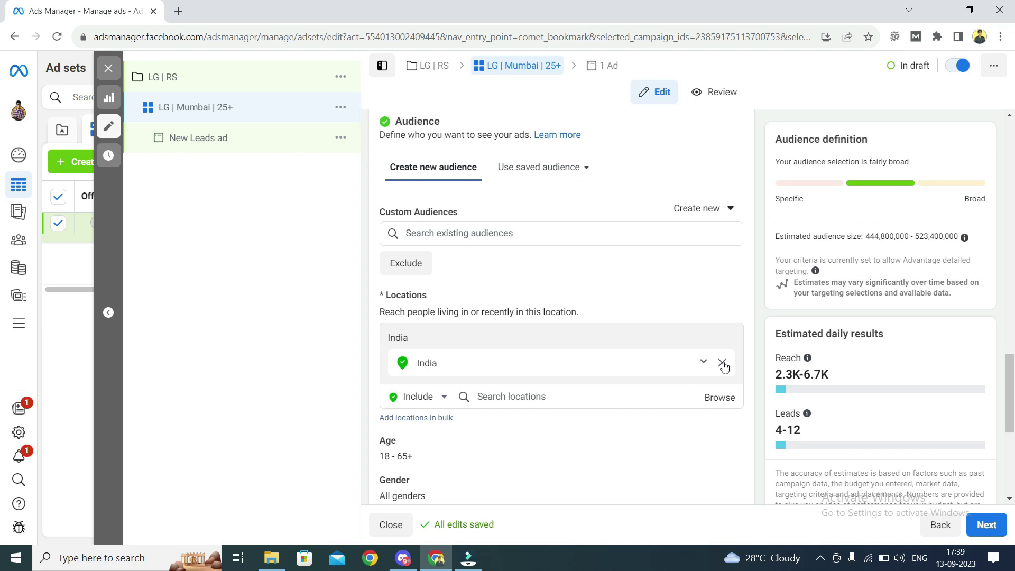
left_click(723, 364)
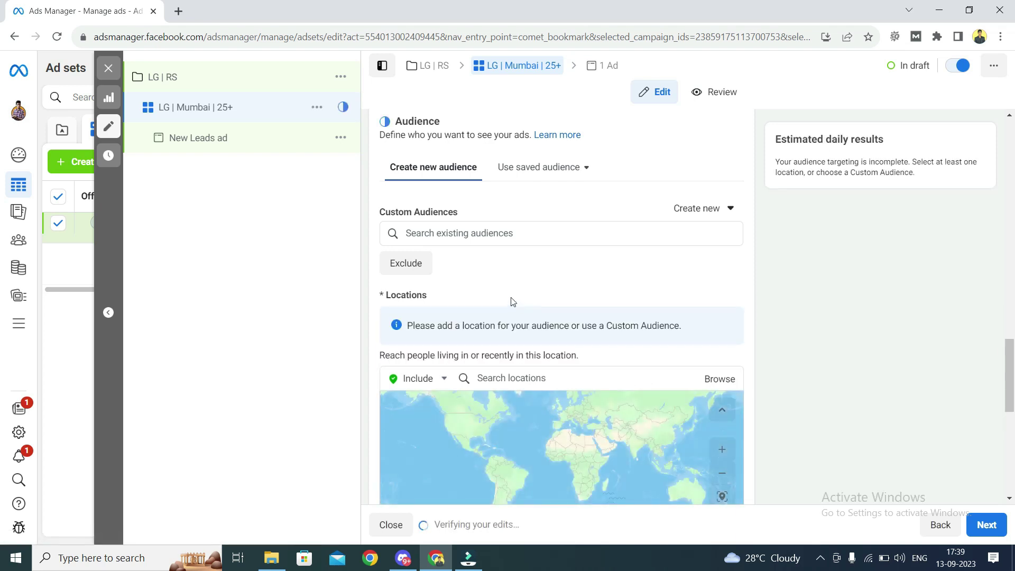
scroll(493, 286, "down", 1)
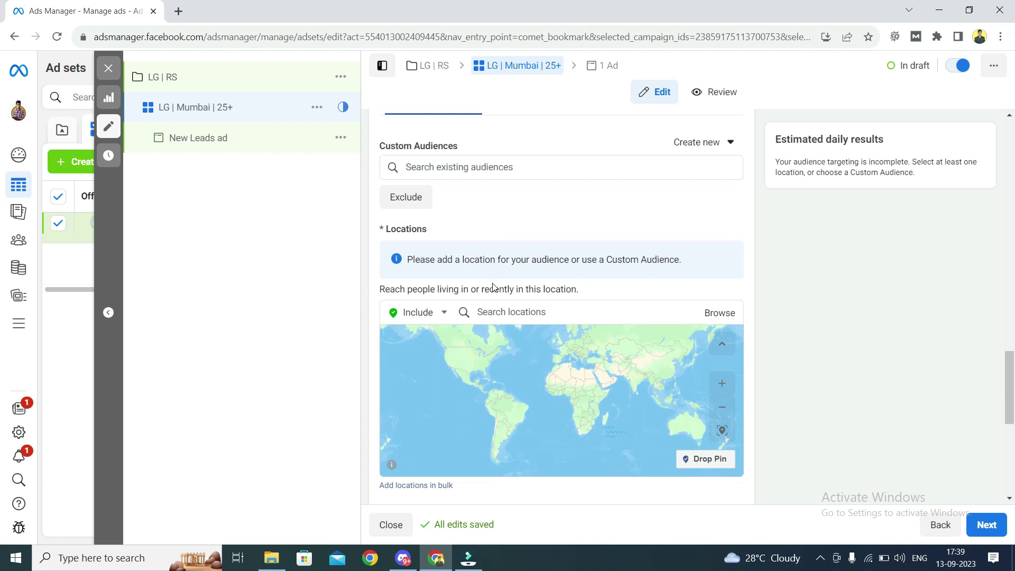
left_click(525, 316)
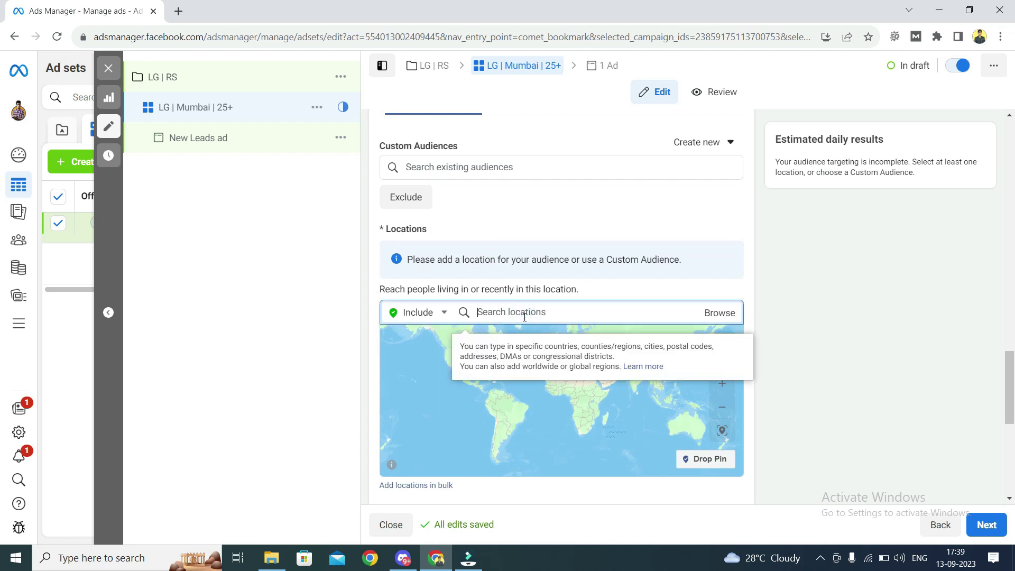
type("mumbai")
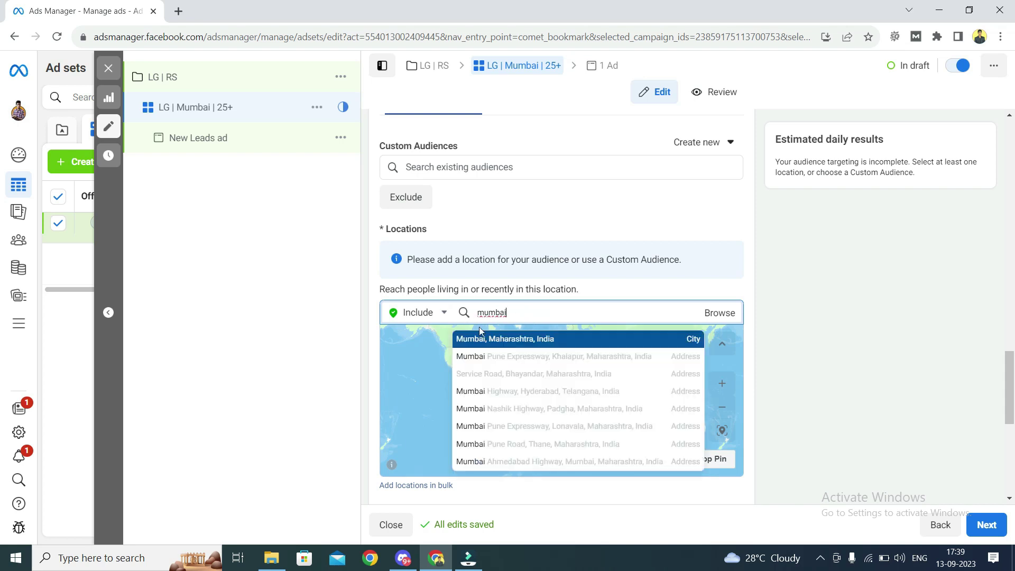
left_click(536, 341)
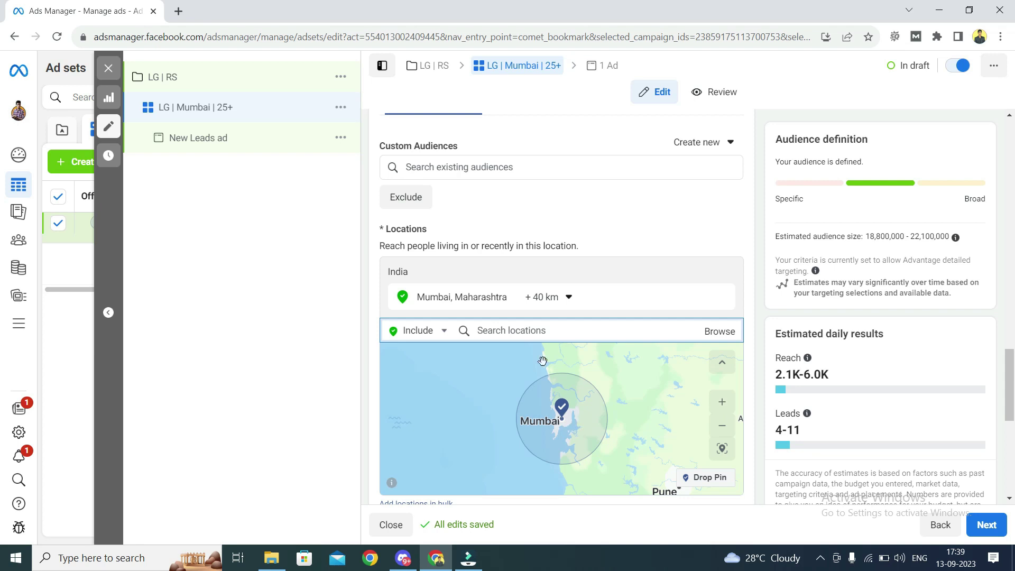
- Try radii of 80 km and 26 km around the included location Mumbai
left_click(553, 298)
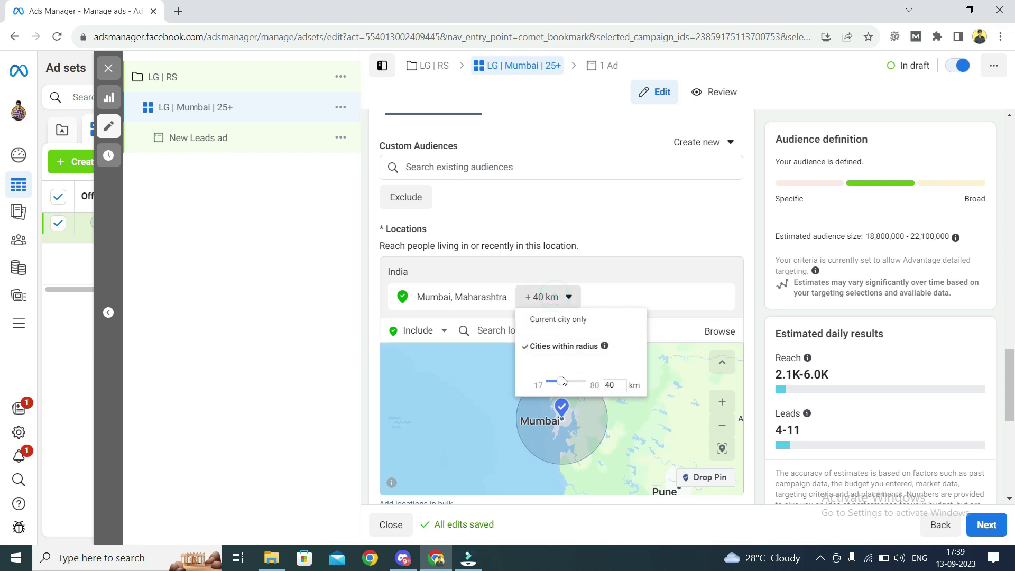
left_click_drag(561, 389, 591, 389)
left_click(652, 239)
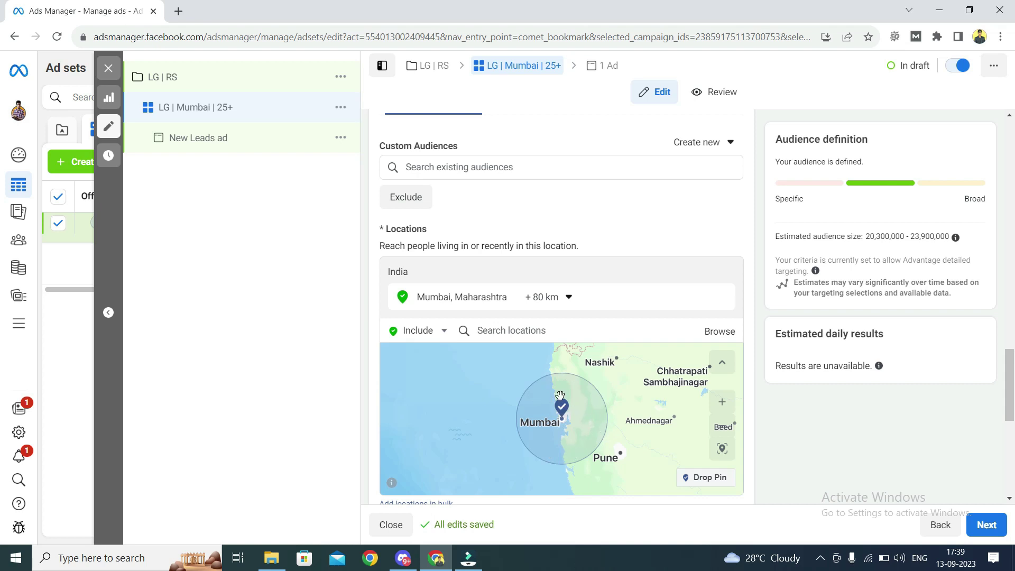
left_click(566, 301)
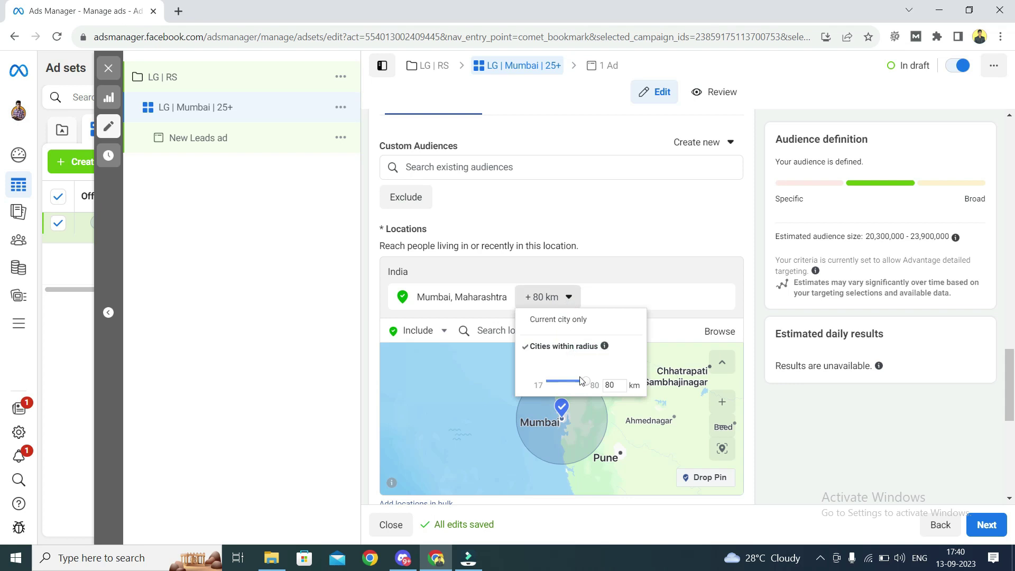
left_click_drag(589, 386, 559, 390)
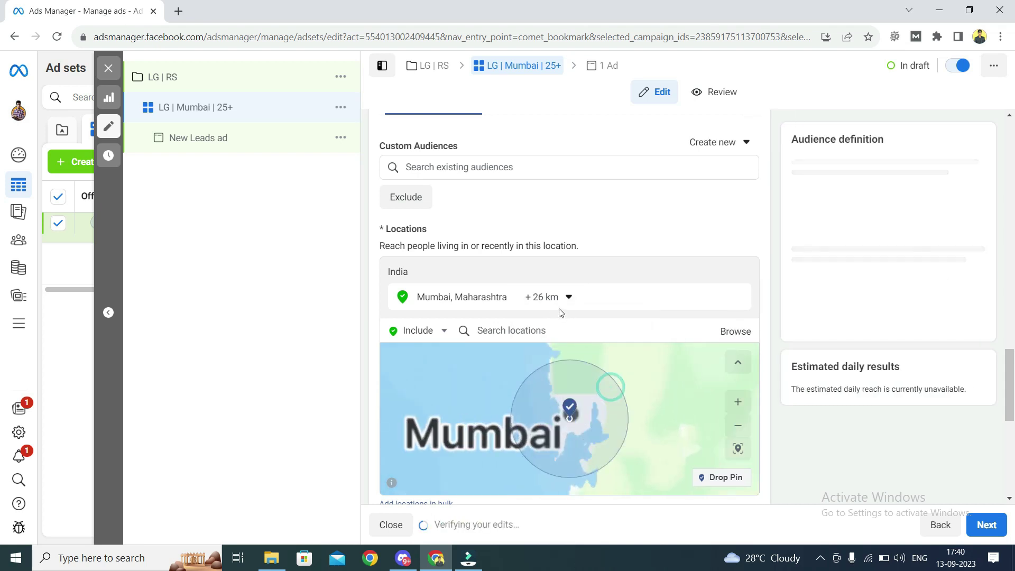
- Set the radius around Mumbai, Maharashtra to 20 km
left_click(550, 297)
left_click(612, 386)
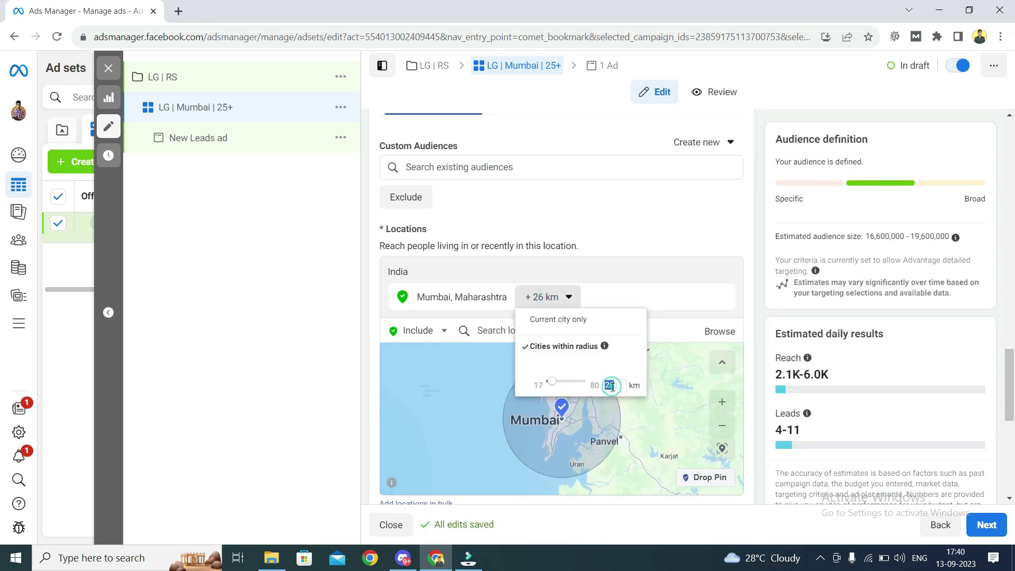
key("Return")
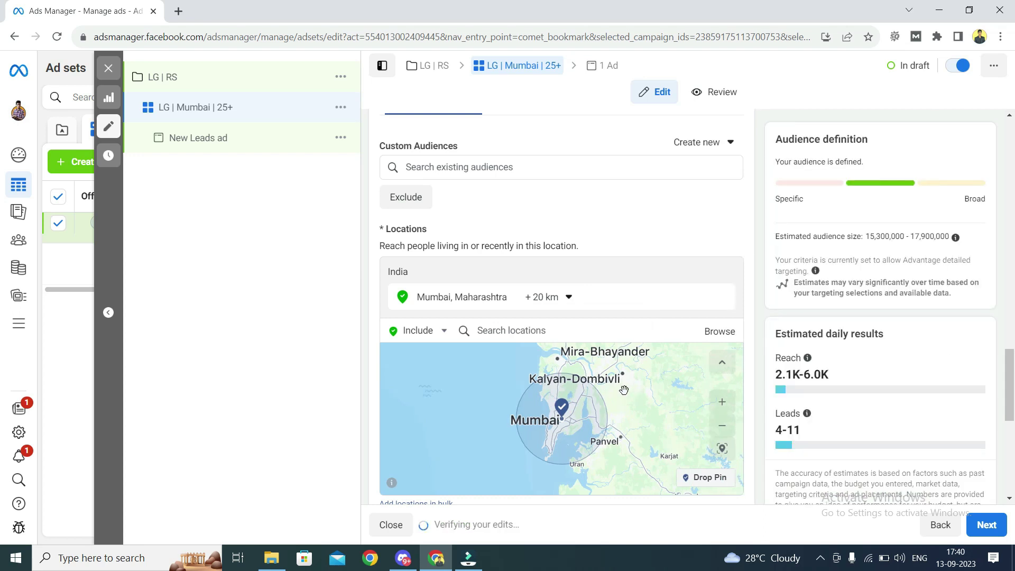
- Add the city of Nashik, Maharashtra to the audience's included locations
left_click_drag(670, 418, 526, 403)
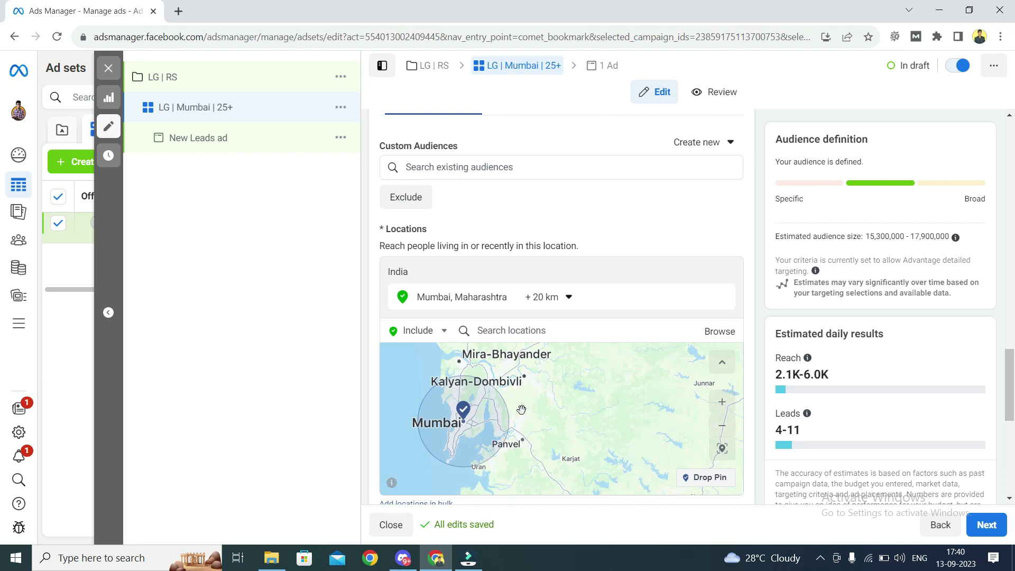
scroll(531, 449, "up", 3)
left_click_drag(567, 443, 540, 398)
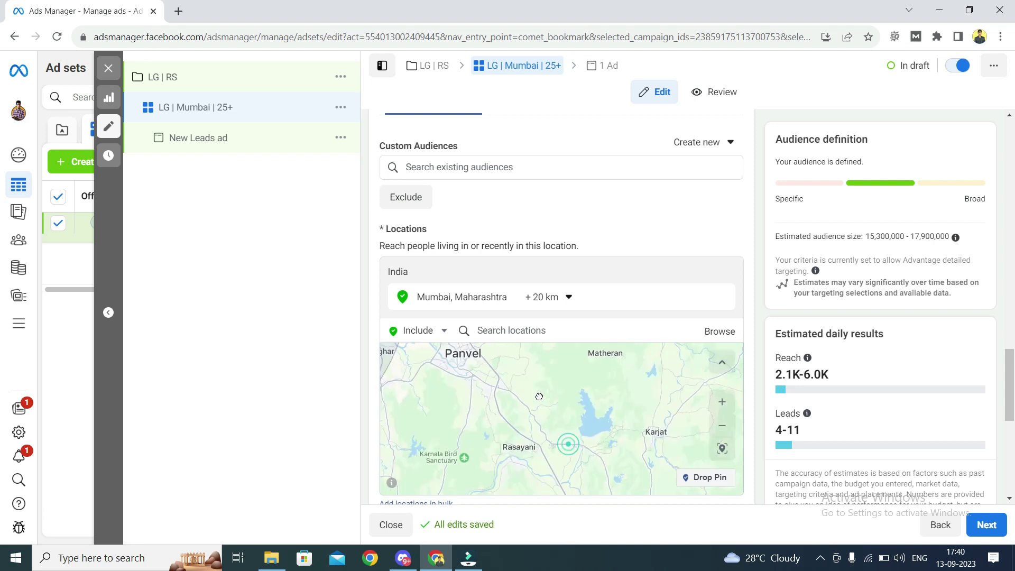
scroll(545, 399, "down", 3)
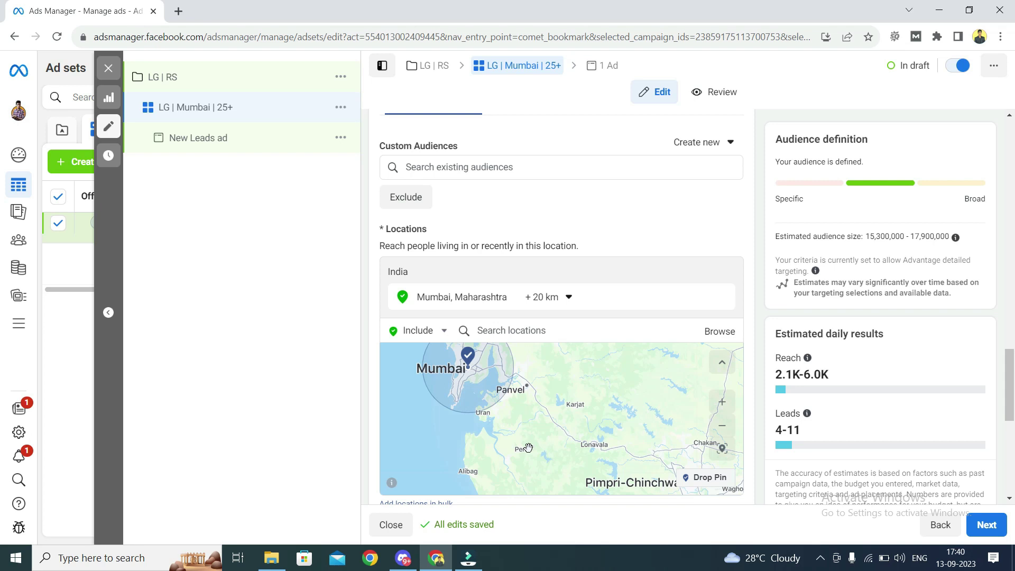
left_click_drag(656, 489, 577, 449)
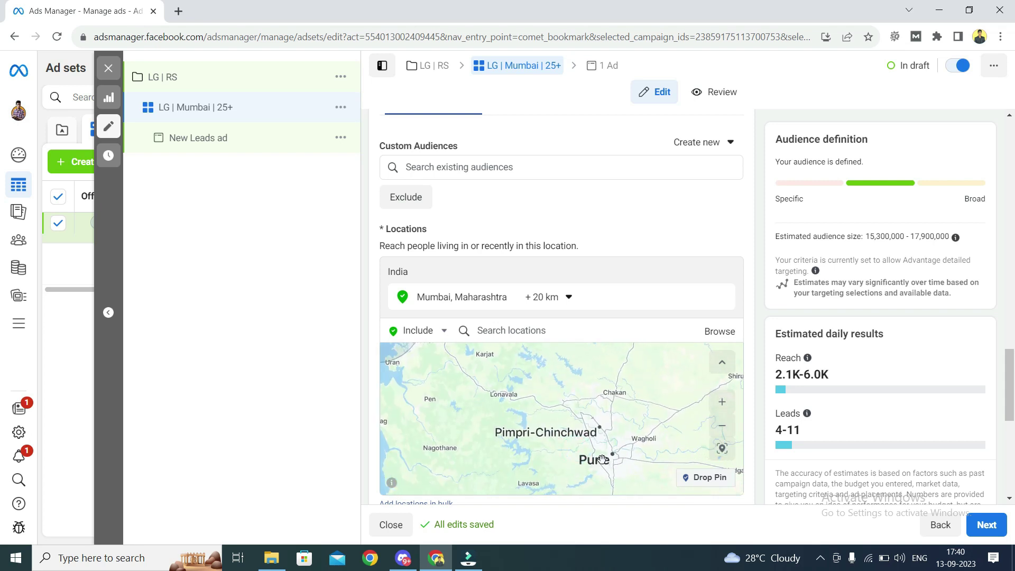
scroll(556, 447, "down", 3)
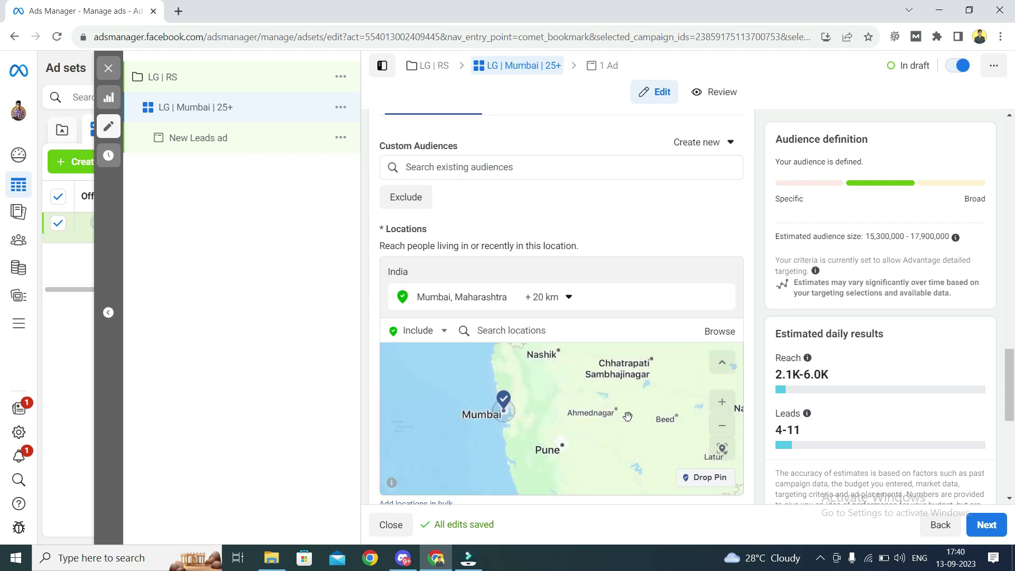
left_click(524, 335)
type("n")
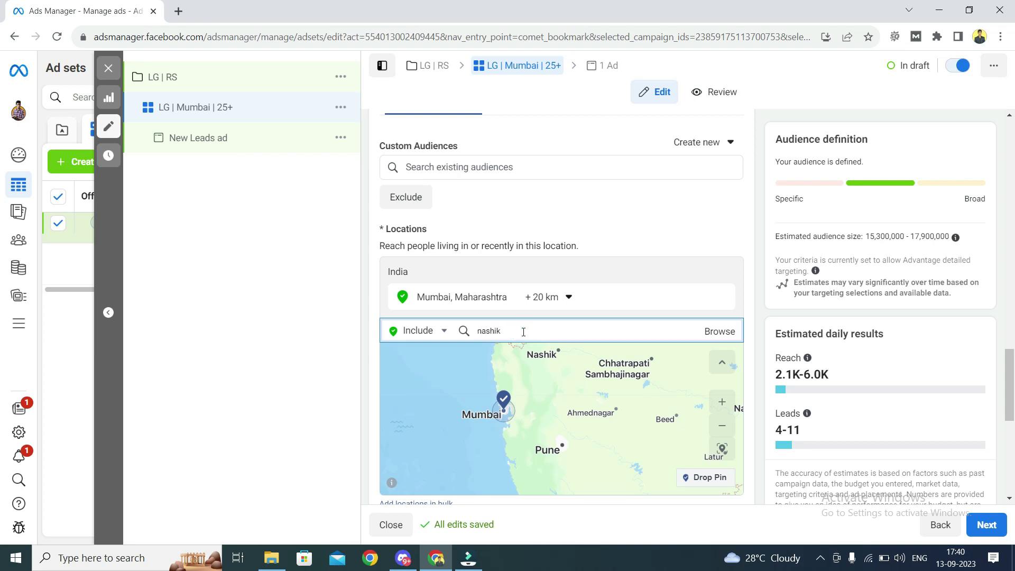
type("ashik")
left_click(523, 356)
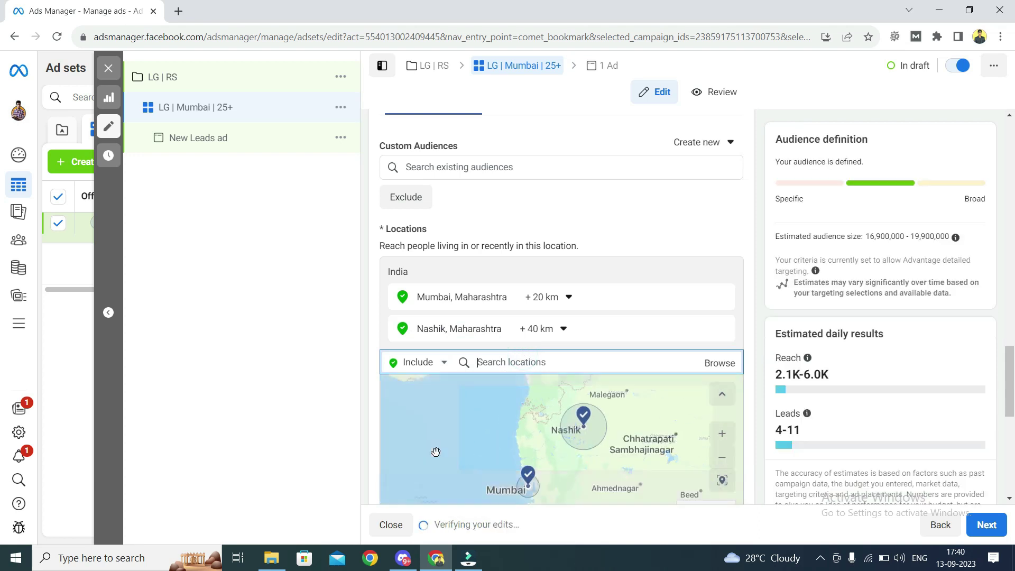
- Try adding the place Ahemdabad to the included locations, and remove it again
scroll(439, 452, "down", 5)
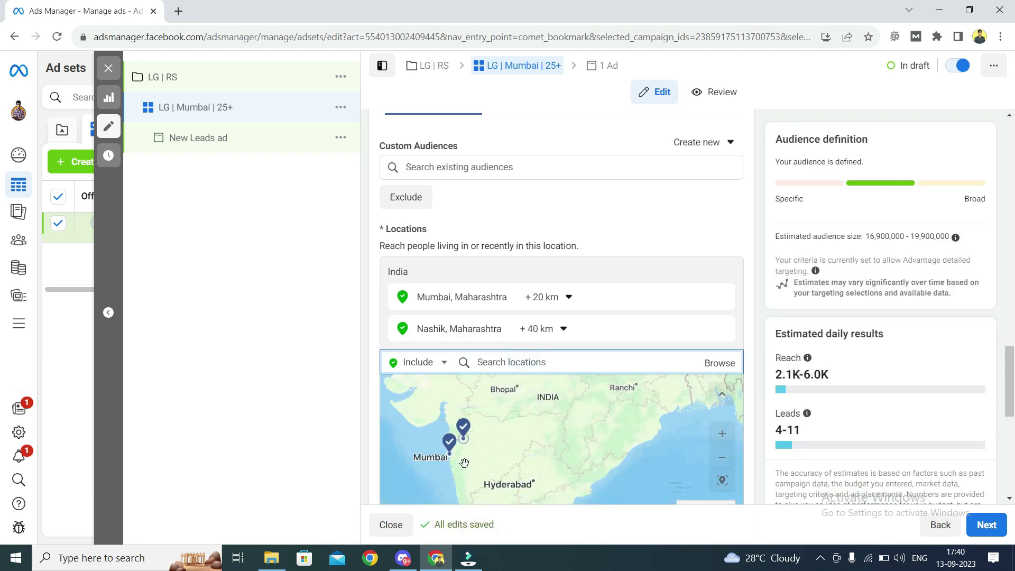
scroll(464, 463, "up", 3)
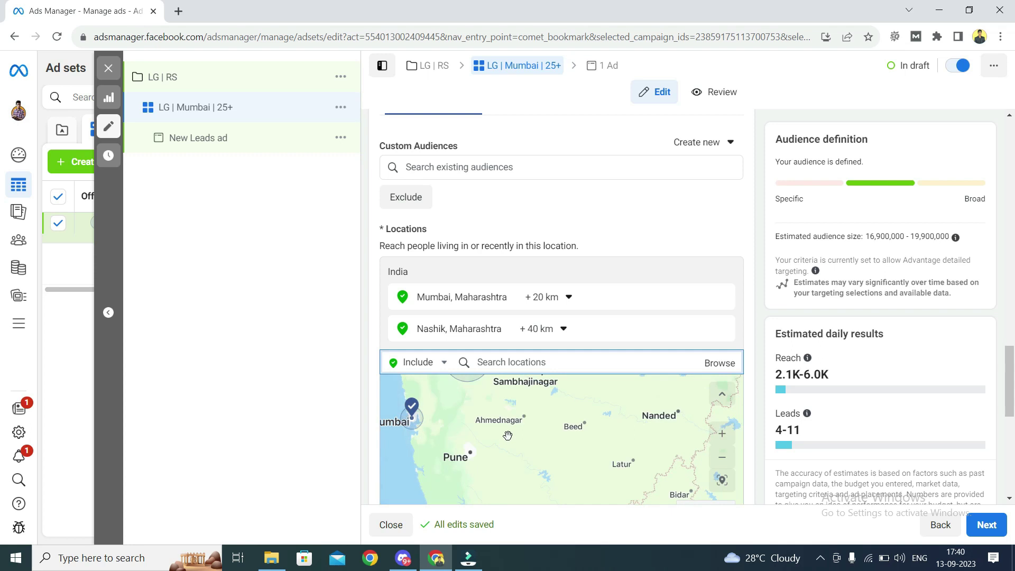
left_click(523, 369)
type("ahemda")
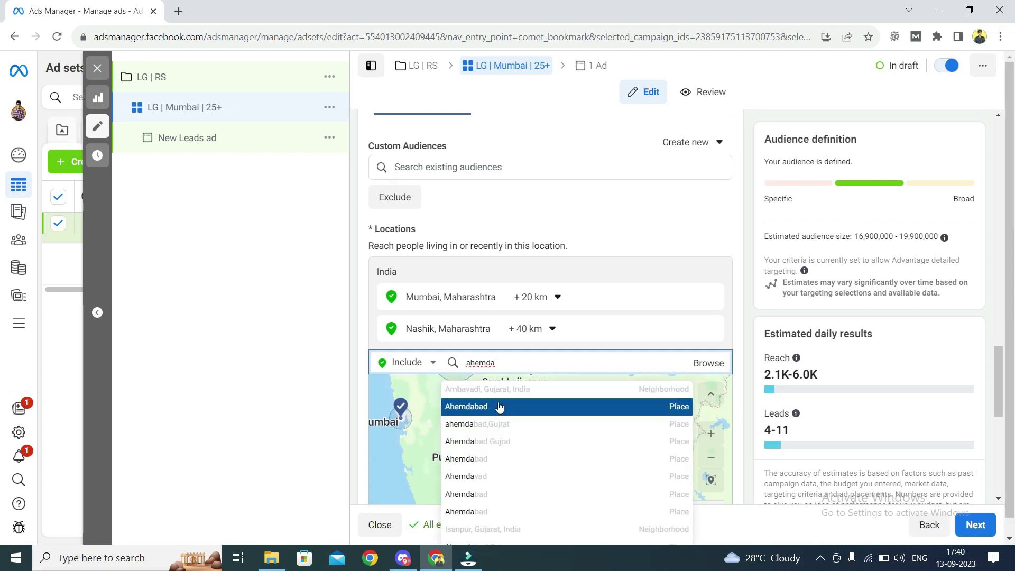
left_click(503, 406)
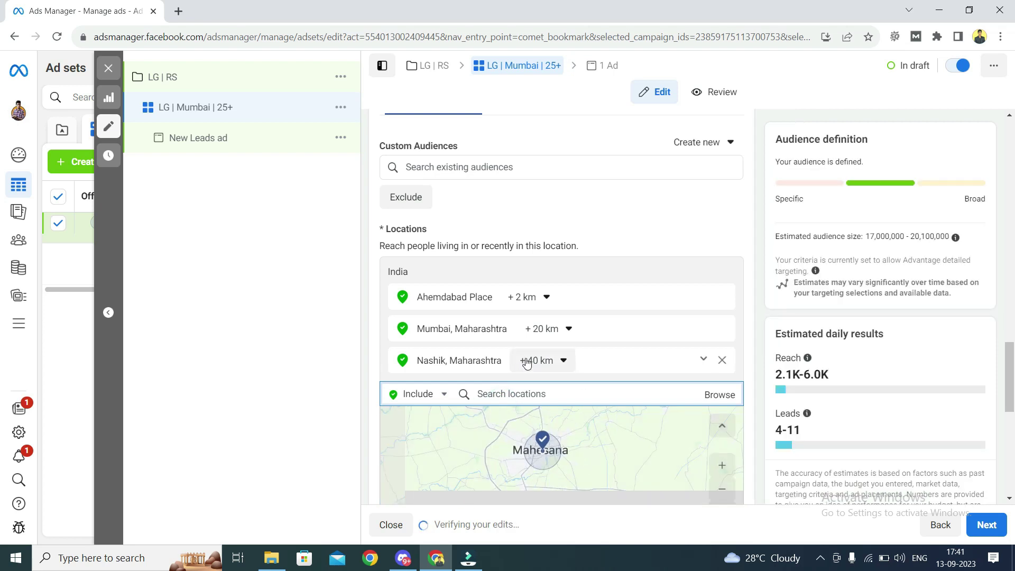
mouse_move(709, 294)
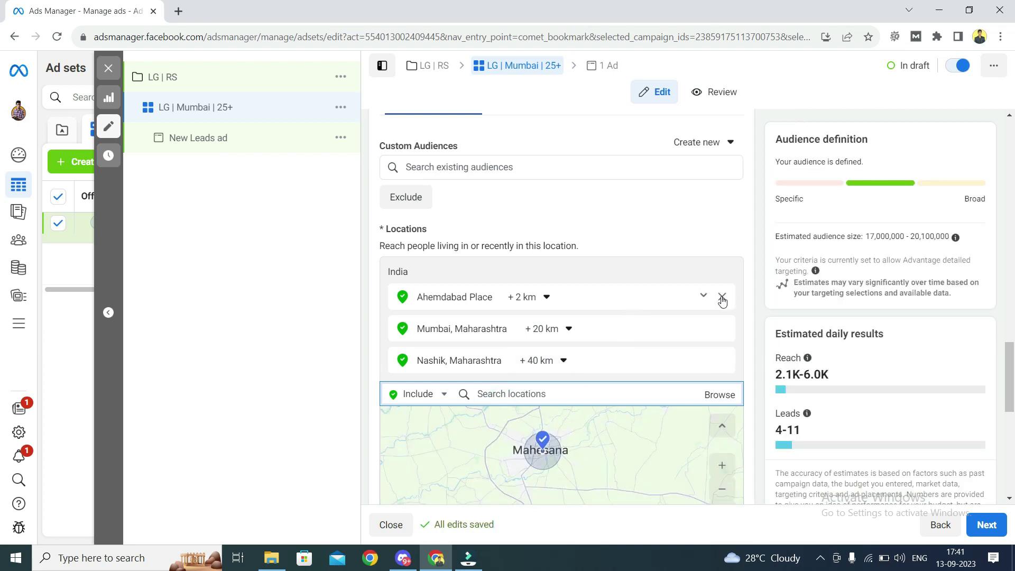
left_click(721, 298)
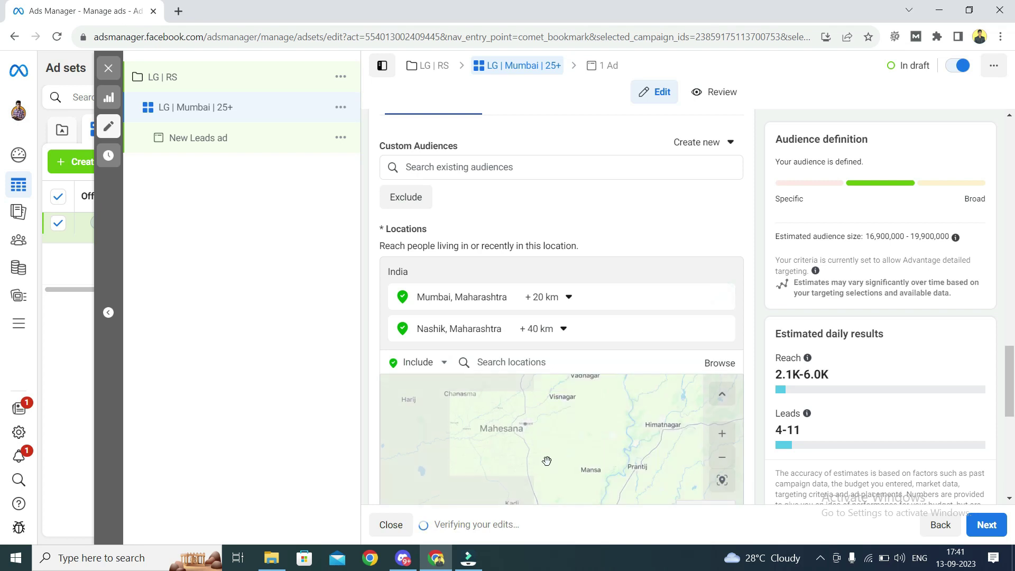
- Drop a pin on the location map at Karve Nagar in Pune to include that area in the audience
scroll(574, 438, "down", 3)
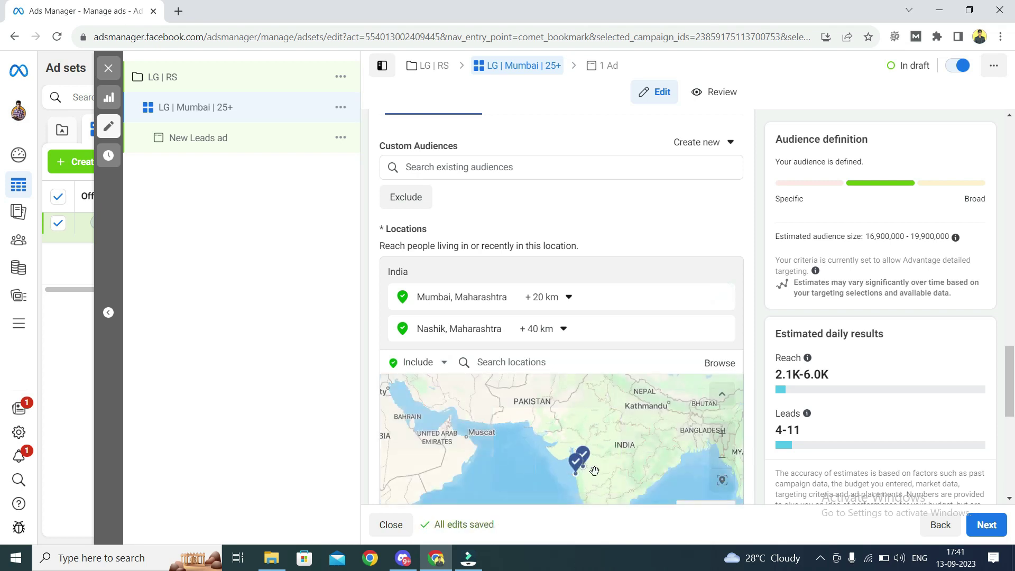
scroll(576, 420, "up", 4)
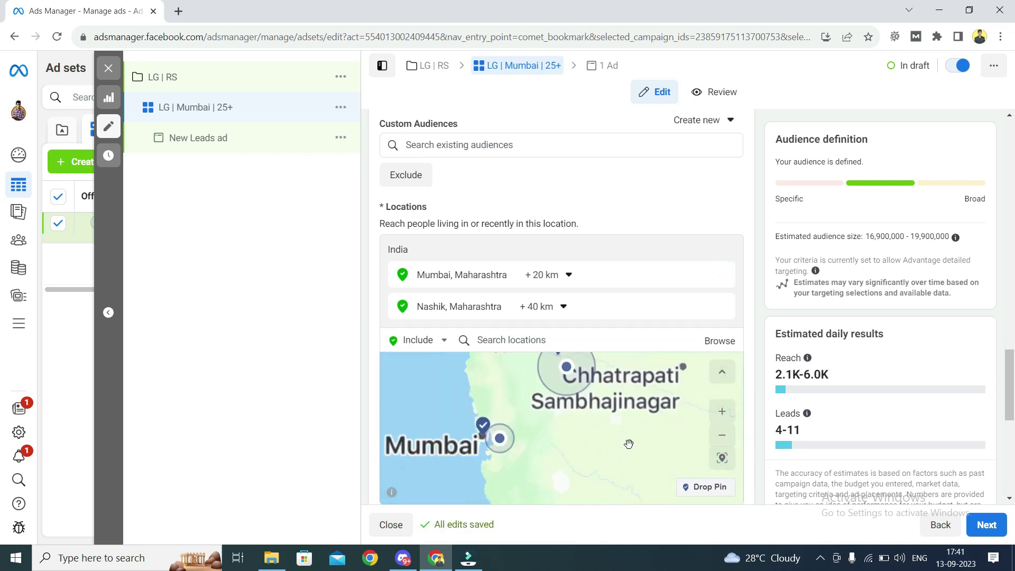
left_click_drag(583, 444, 570, 398)
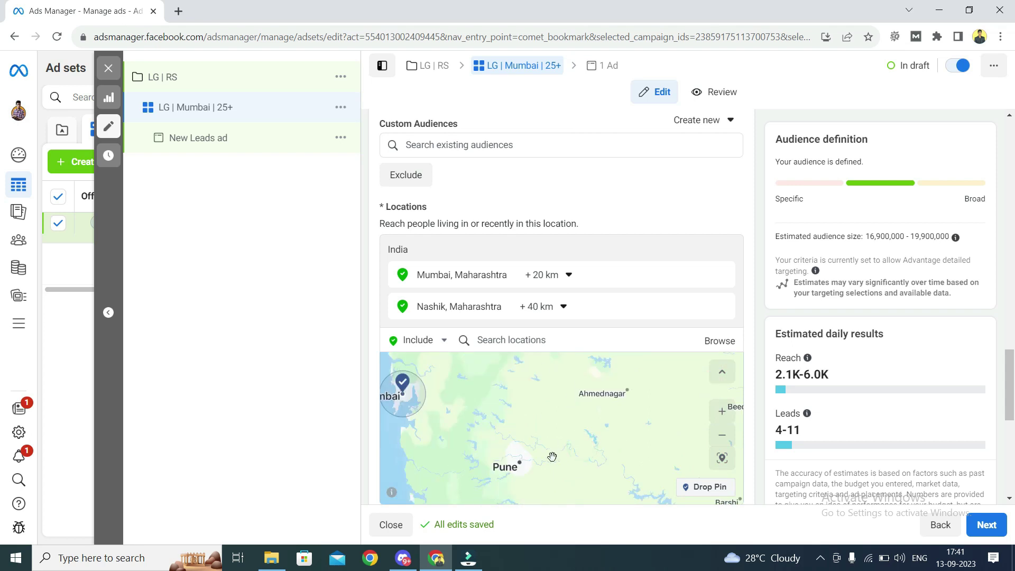
left_click_drag(550, 453, 544, 423)
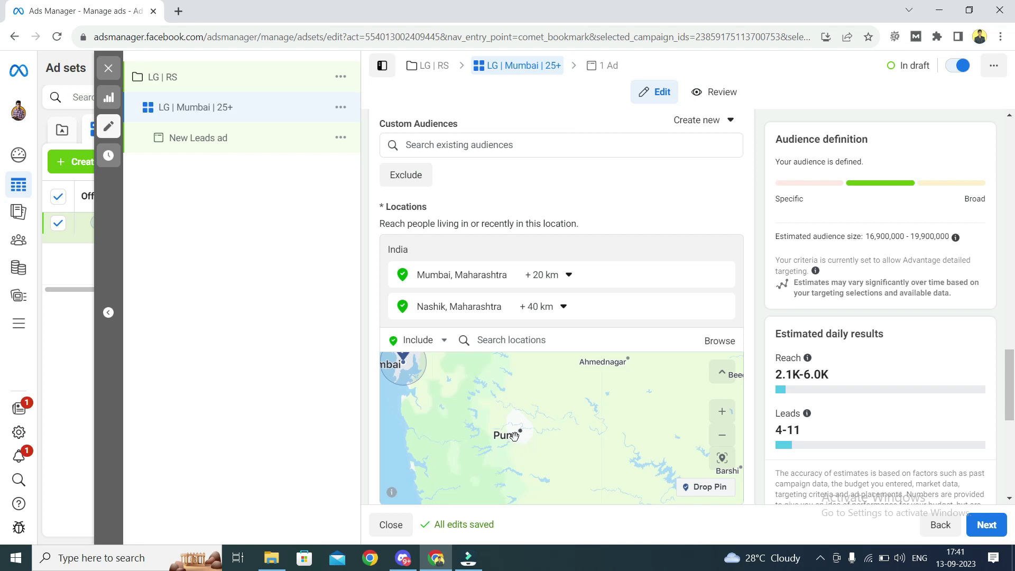
scroll(514, 436, "up", 5)
left_click_drag(605, 423, 527, 487)
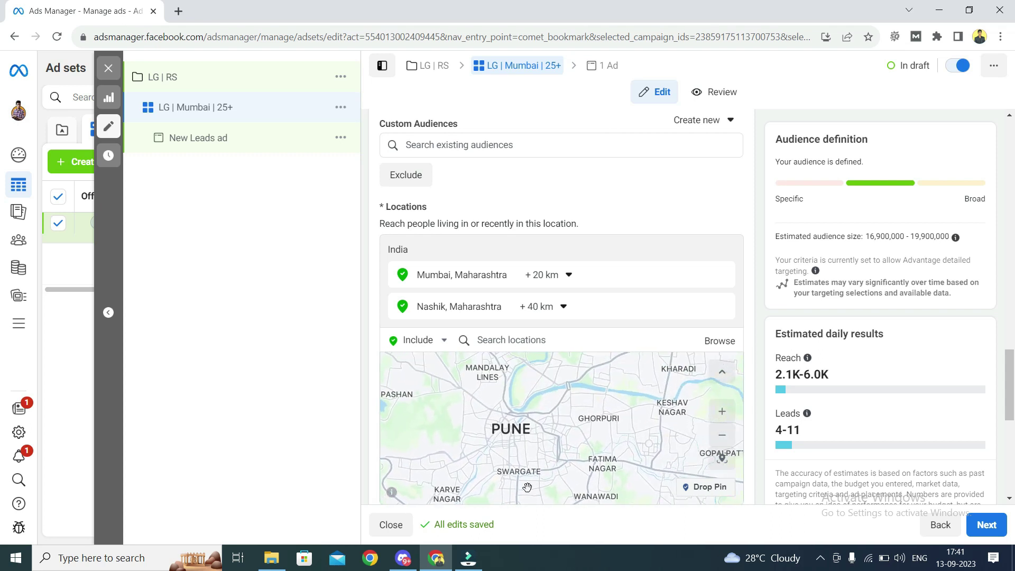
left_click_drag(513, 434, 558, 410)
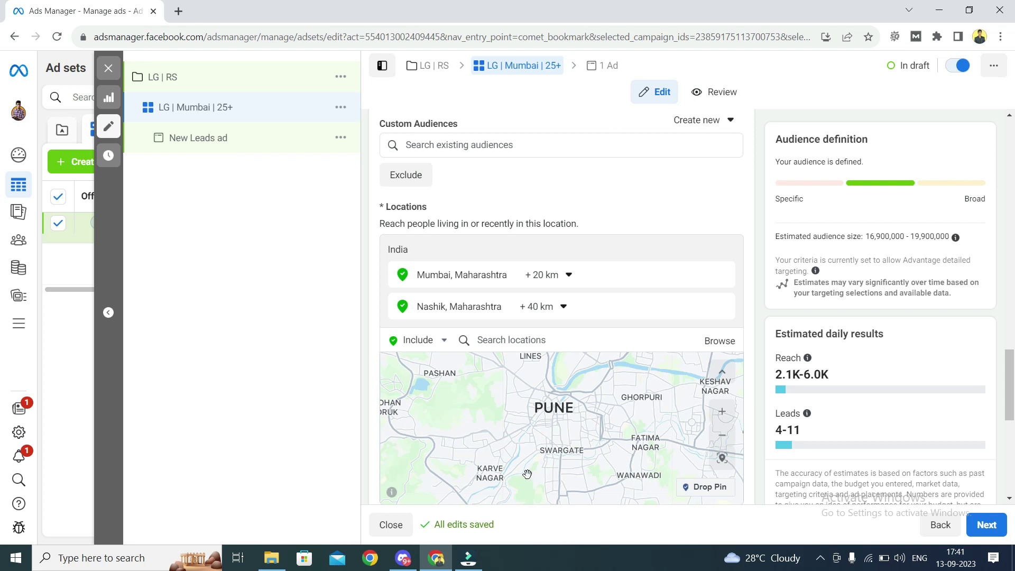
left_click_drag(527, 475, 540, 445)
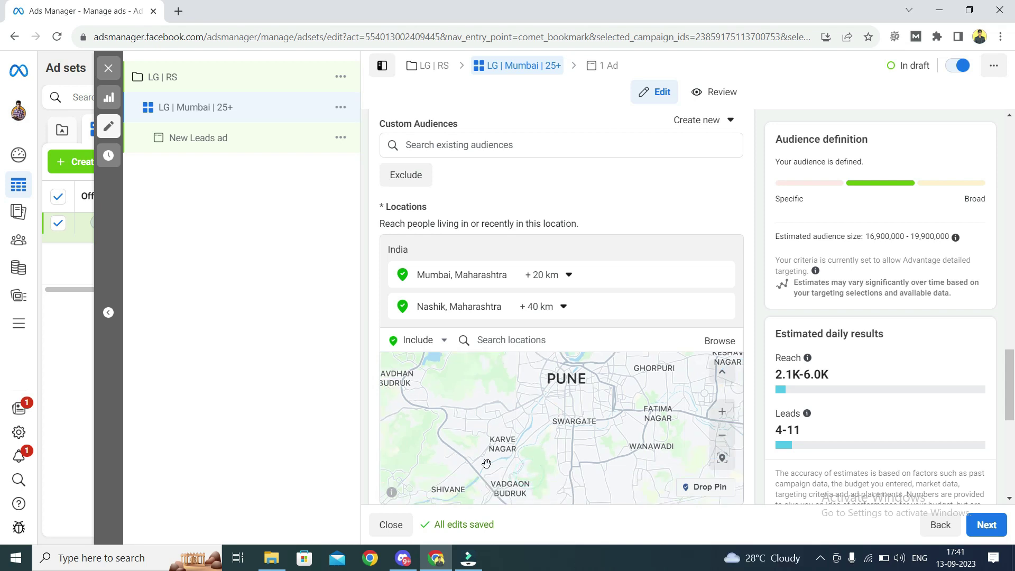
left_click(707, 487)
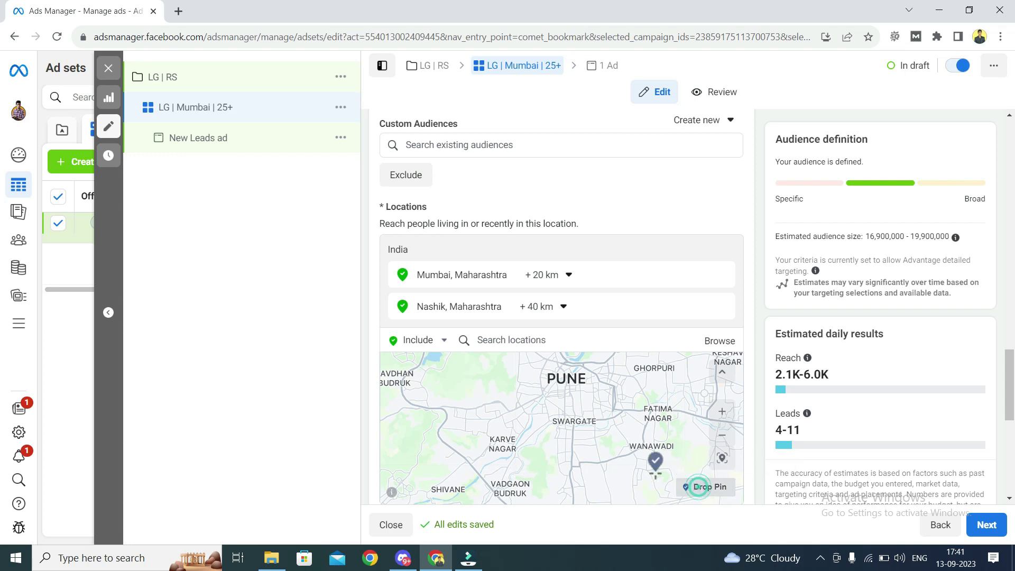
left_click(501, 443)
left_click(500, 442)
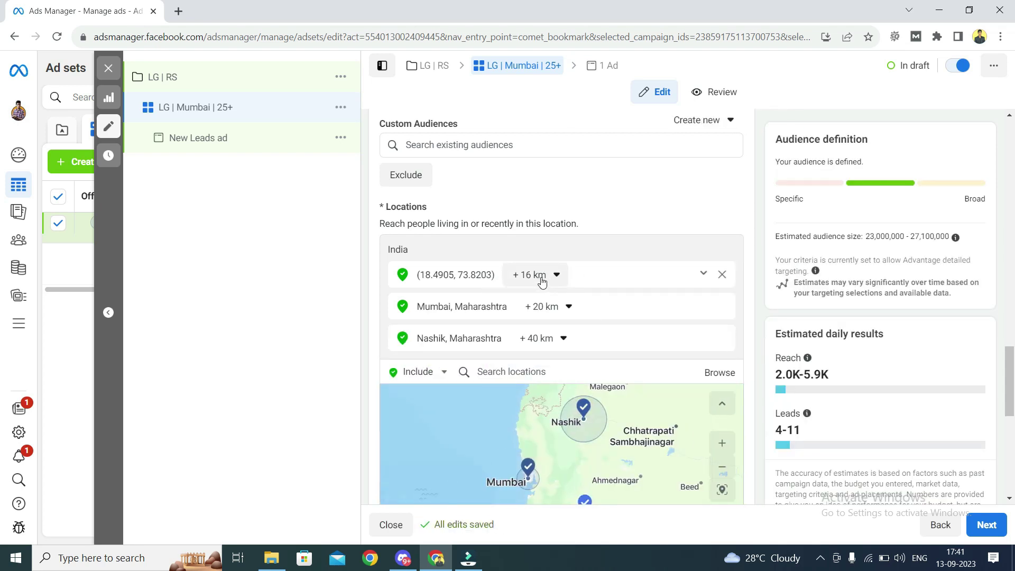
- Set the radius around the dropped Pune pin to 41 km
left_click(542, 278)
left_click_drag(524, 317, 540, 318)
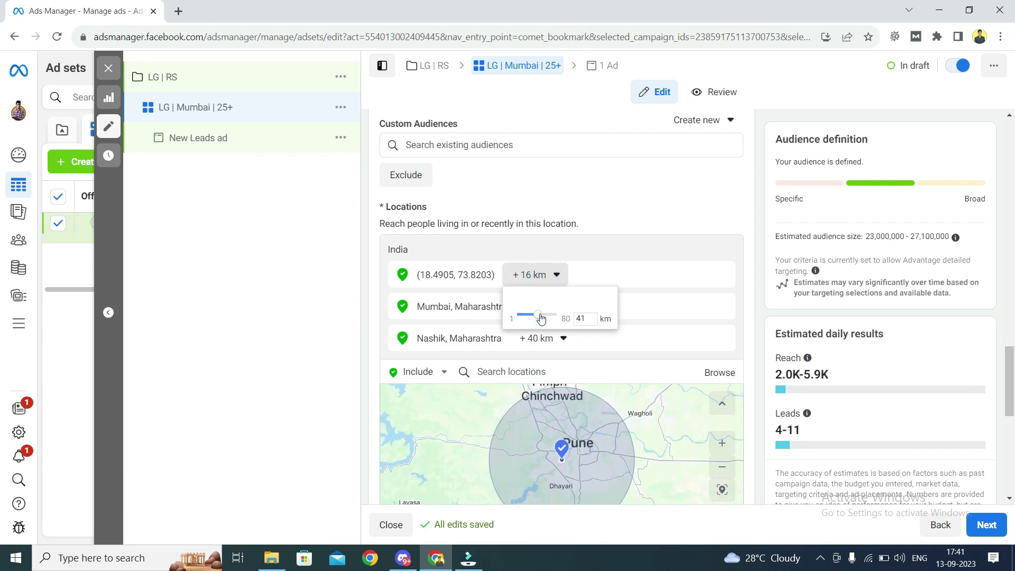
left_click(549, 330)
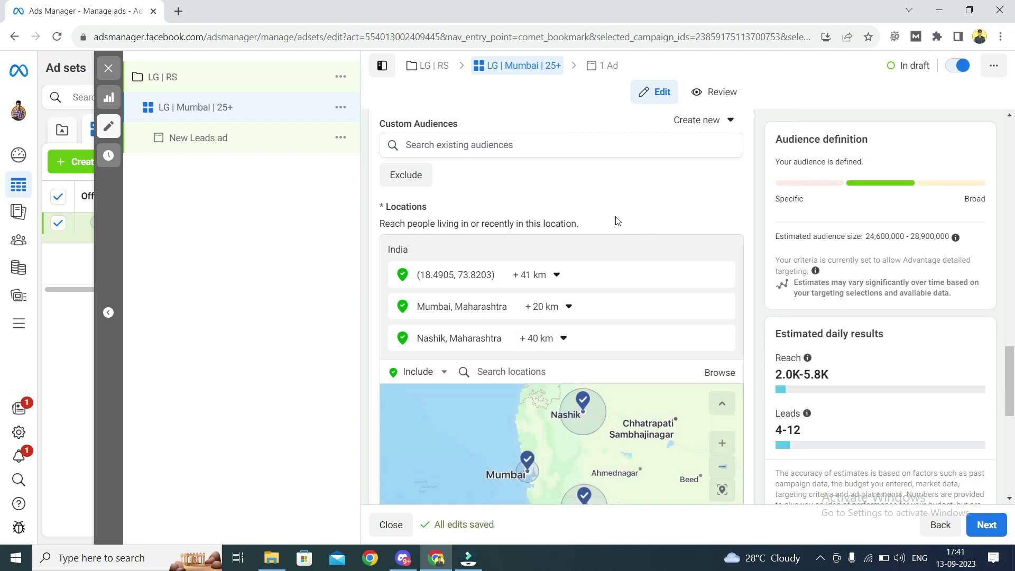
- Set the minimum age of the ad set's audience to 25
scroll(615, 228, "down", 5)
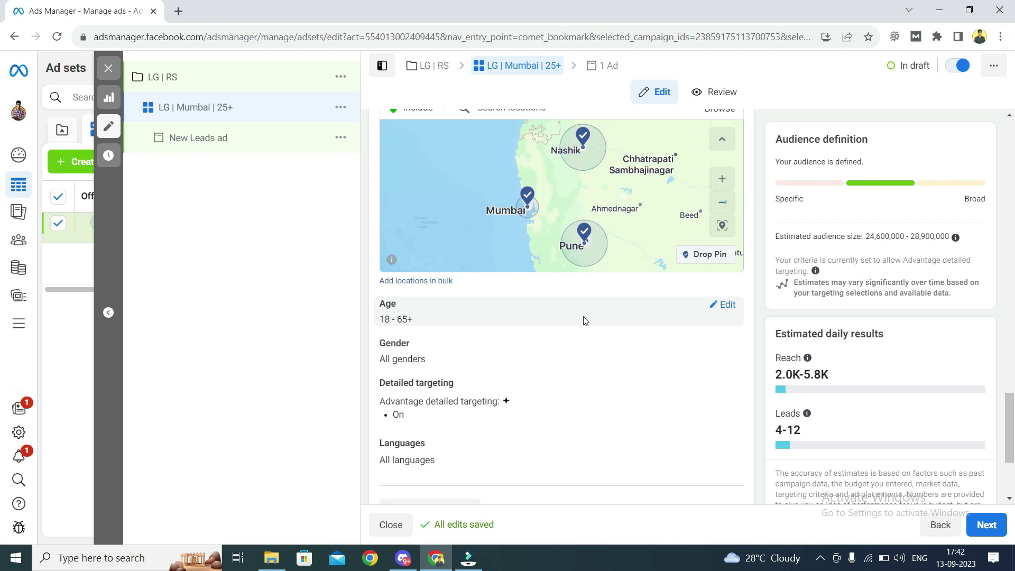
left_click(726, 305)
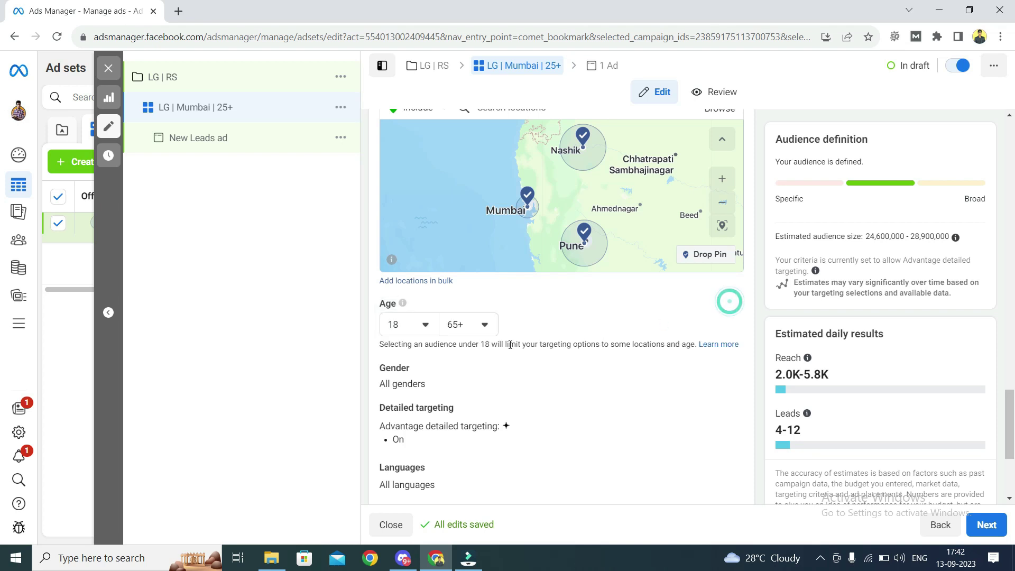
left_click(426, 324)
scroll(436, 475, "down", 1)
scroll(436, 475, "down", 1)
left_click(419, 446)
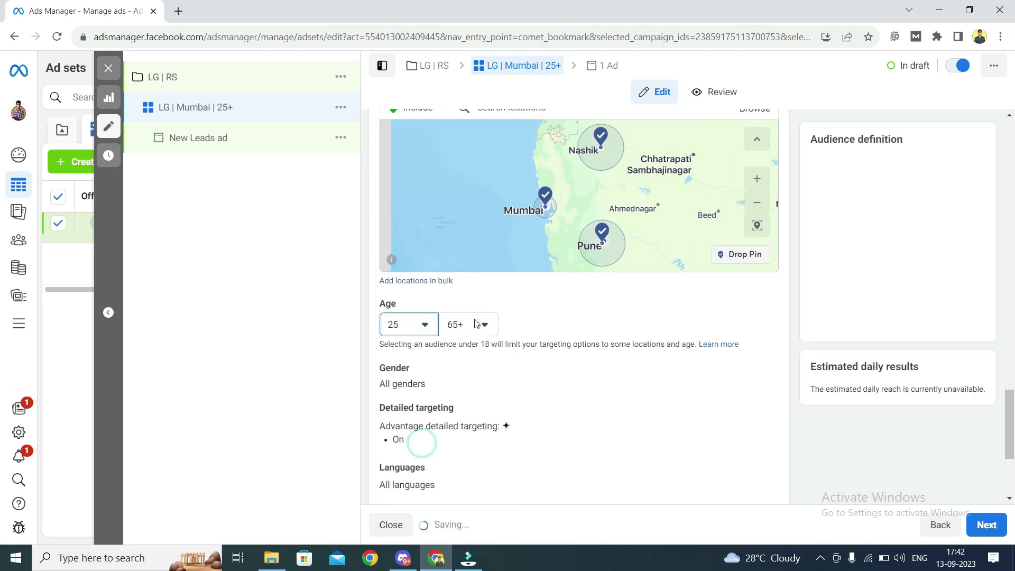
- Set the maximum age of the ad set's audience to 55
left_click(475, 325)
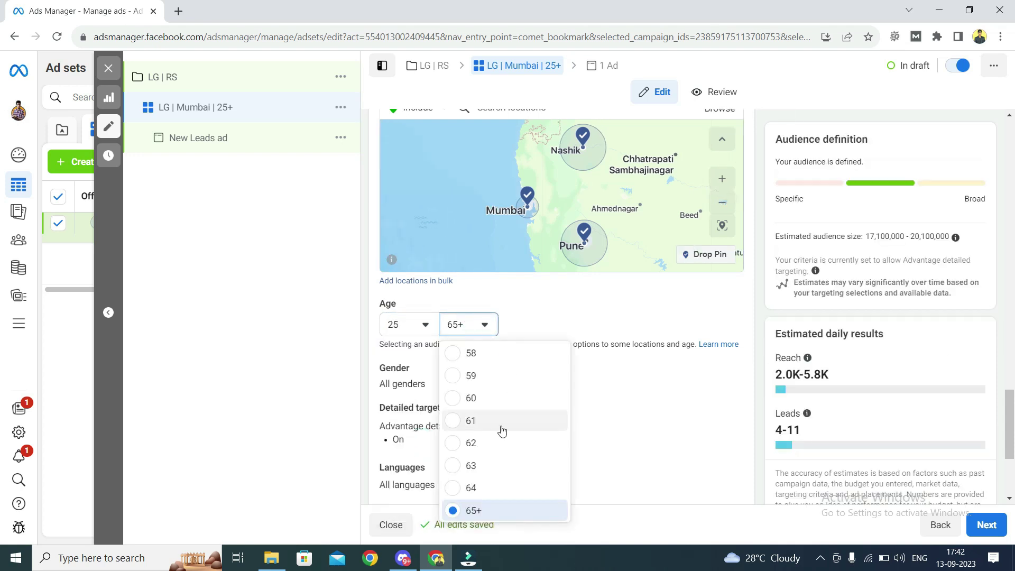
scroll(502, 431, "up", 3)
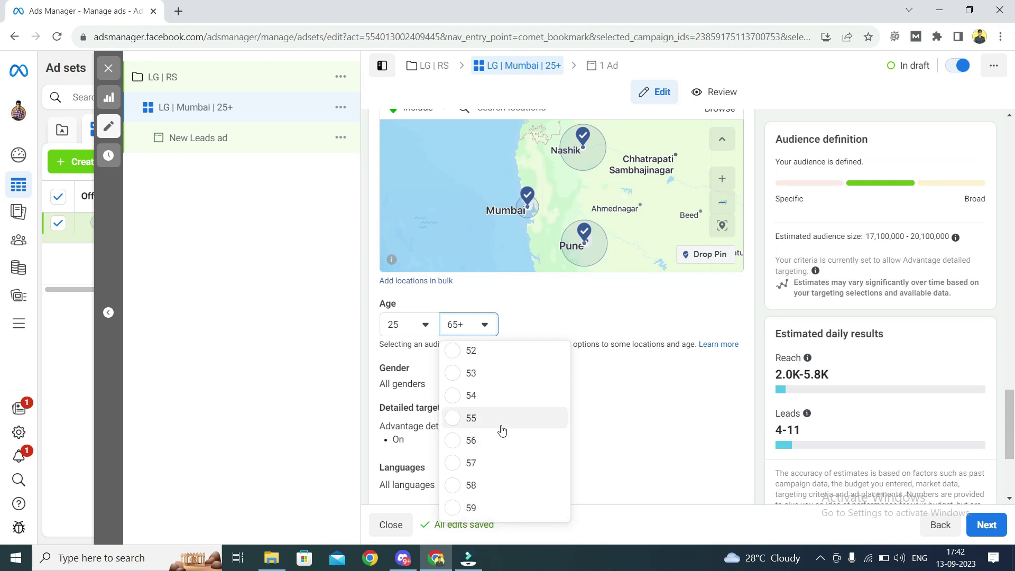
scroll(502, 431, "up", 1)
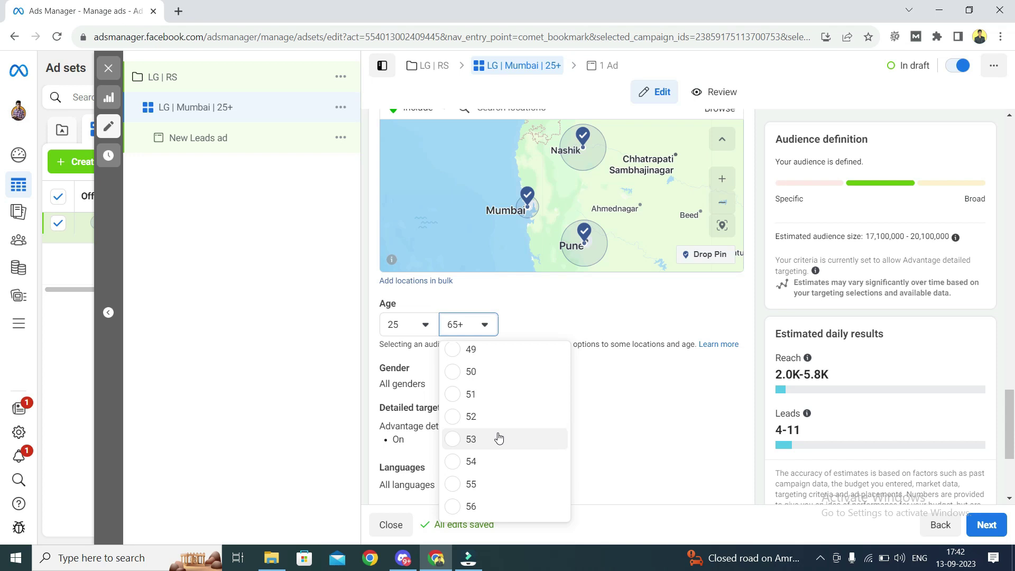
left_click(471, 485)
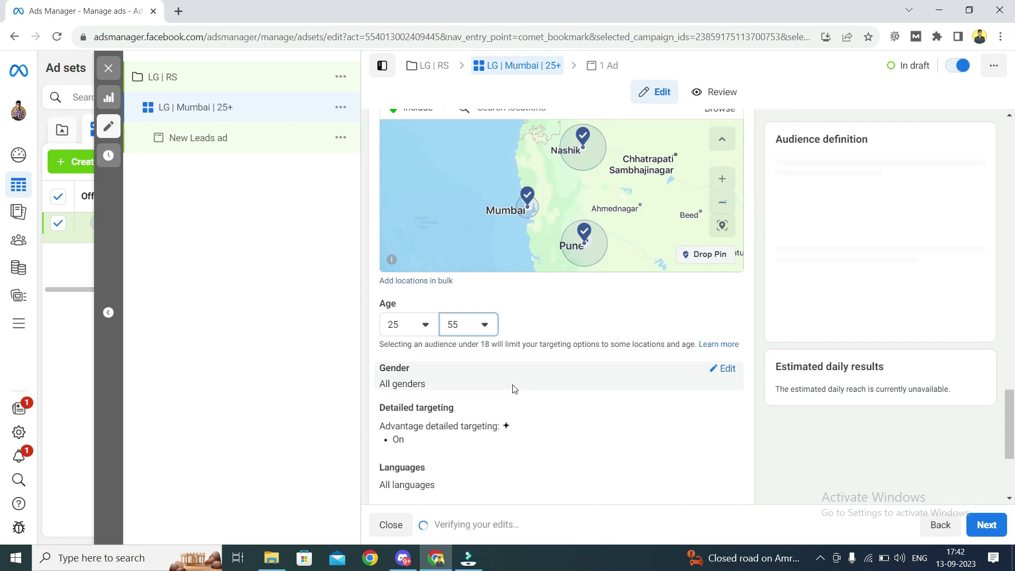
- Search detailed targeting for "real estate" and include people matching the Property (industry) interest
scroll(513, 389, "down", 1)
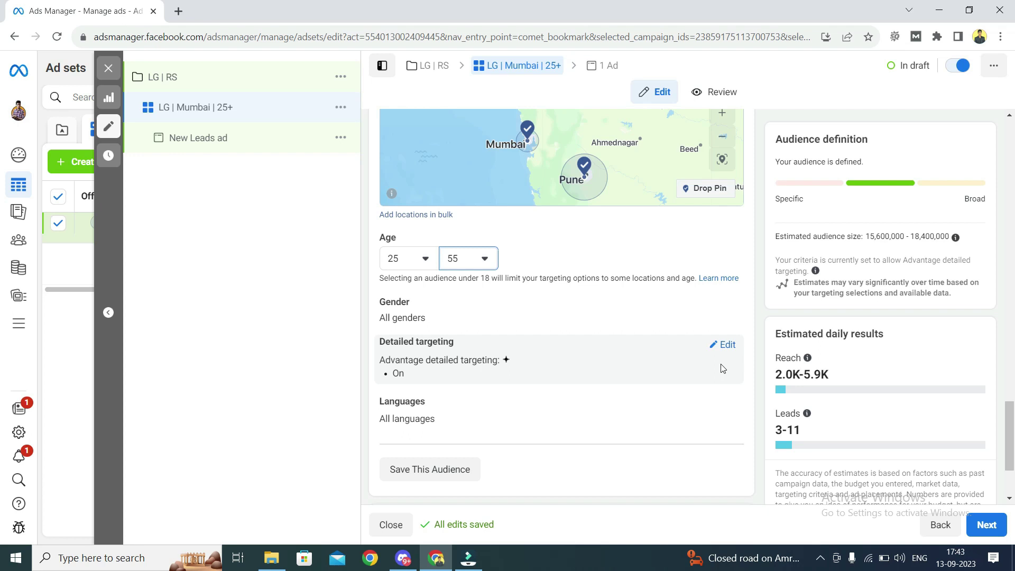
scroll(592, 339, "up", 2)
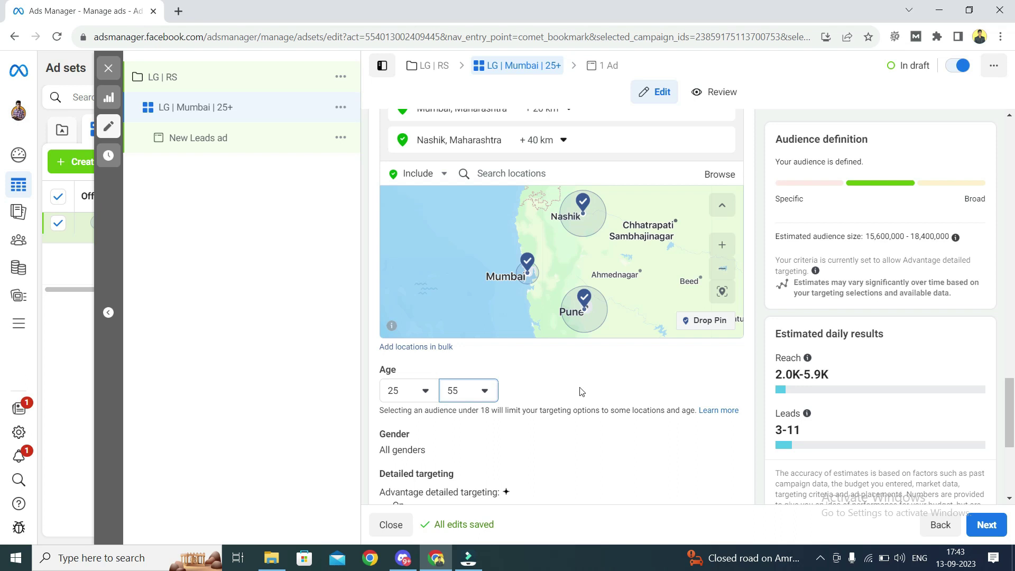
scroll(582, 391, "down", 3)
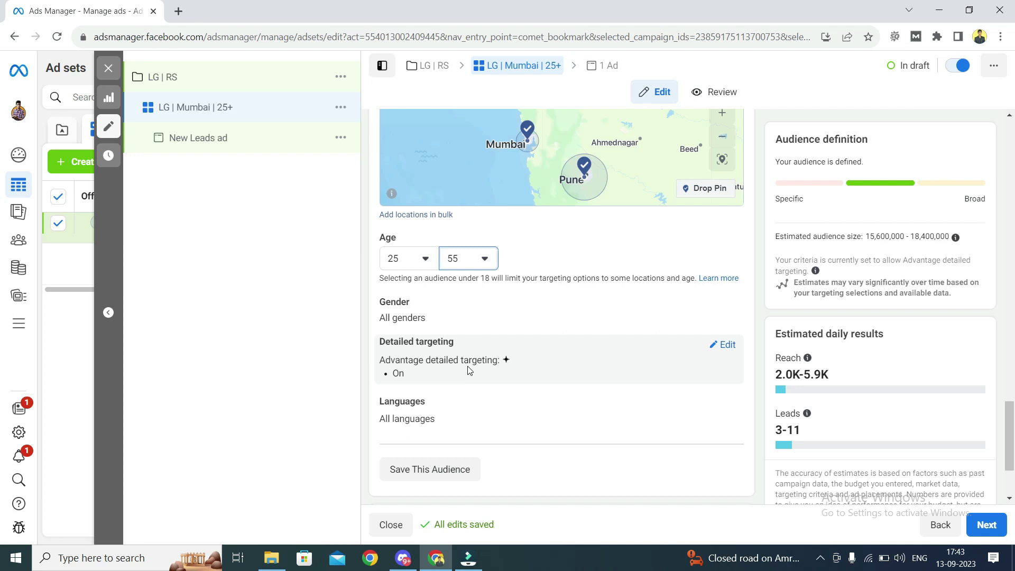
mouse_move(508, 362)
left_click(722, 349)
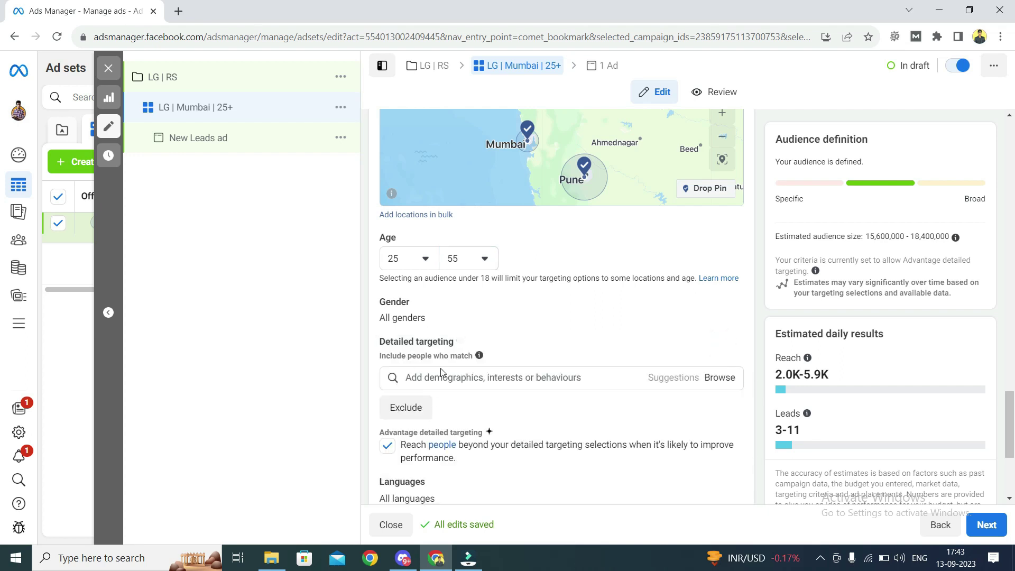
left_click(723, 382)
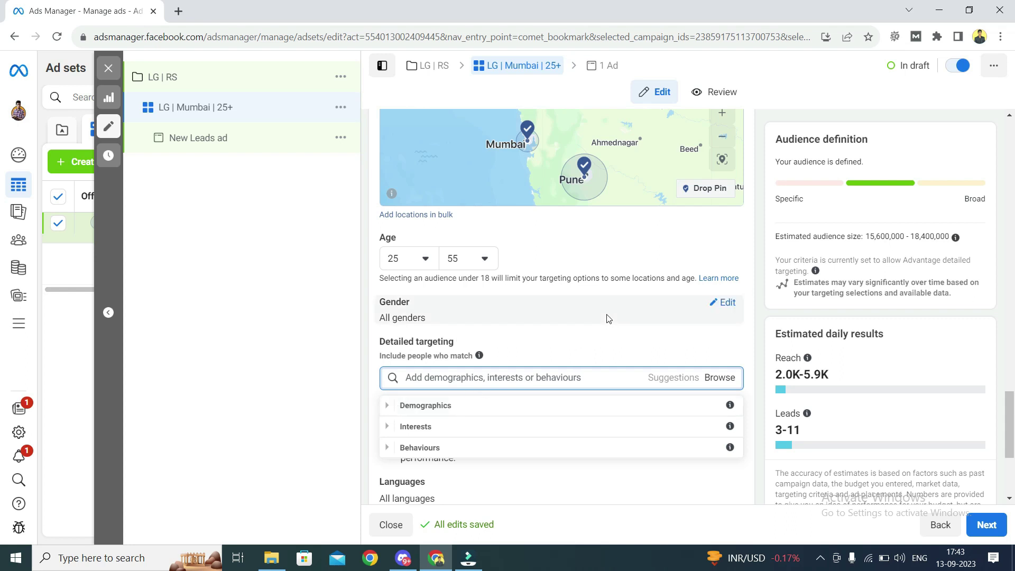
left_click(612, 341)
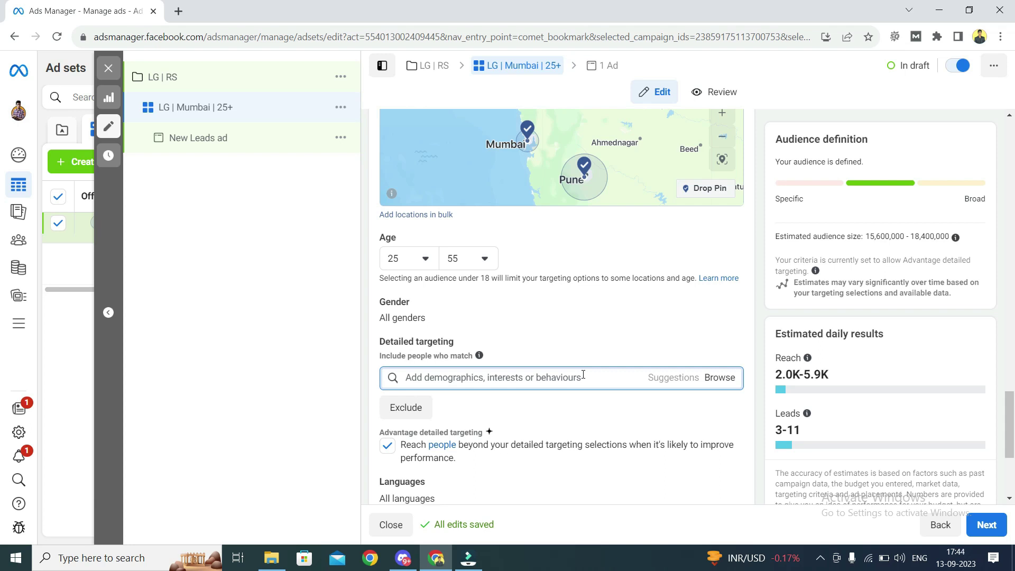
left_click(568, 377)
type("real estate")
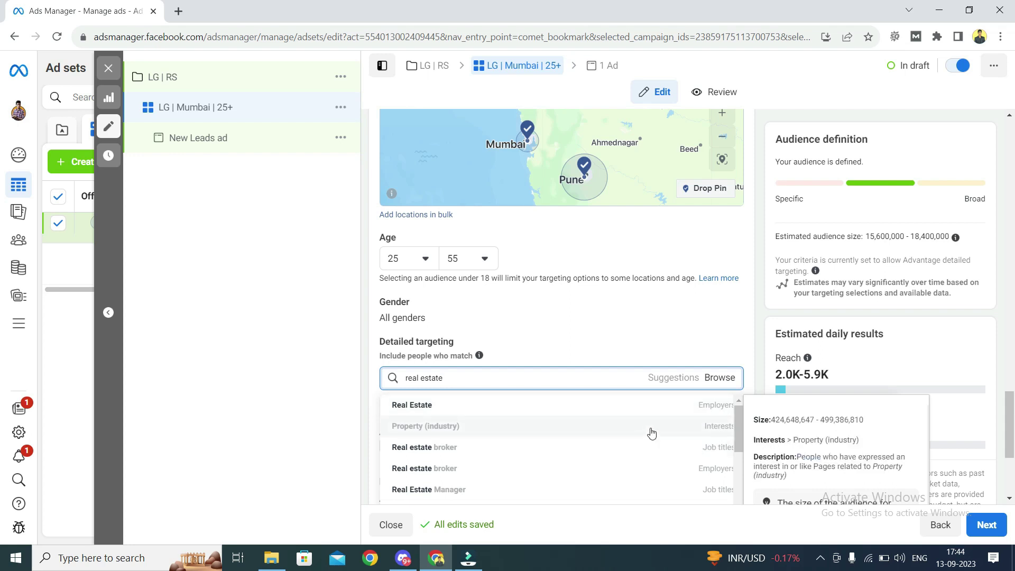
left_click(715, 425)
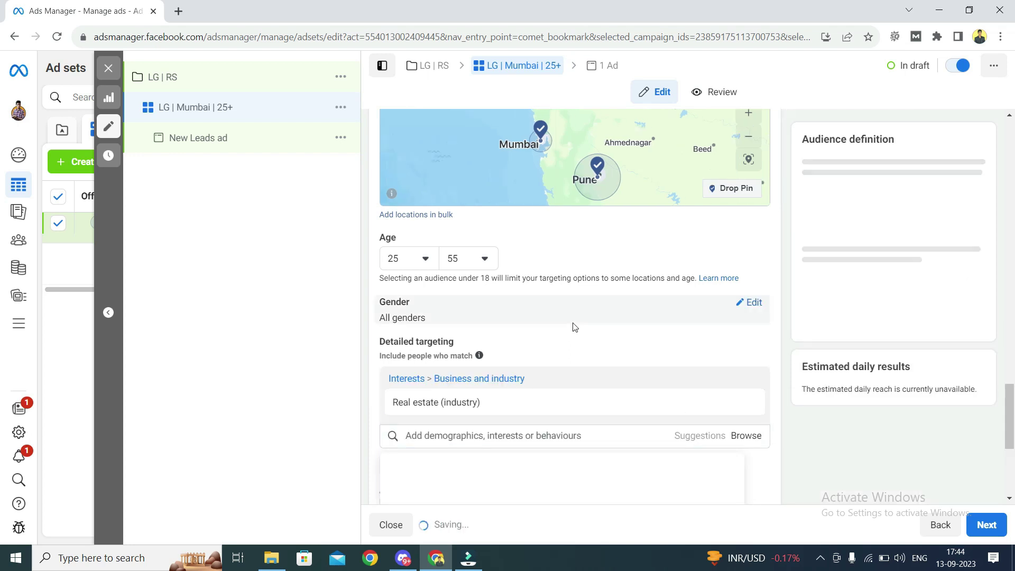
- Add the suggested interests Property investing (investing) and Real property (property) to detailed targeting
mouse_move(494, 274)
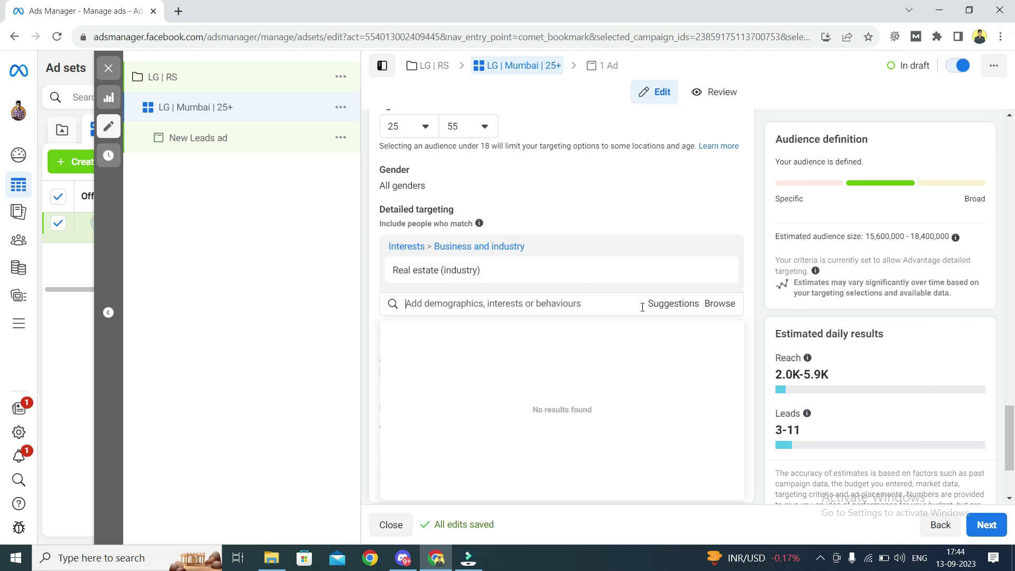
left_click(671, 307)
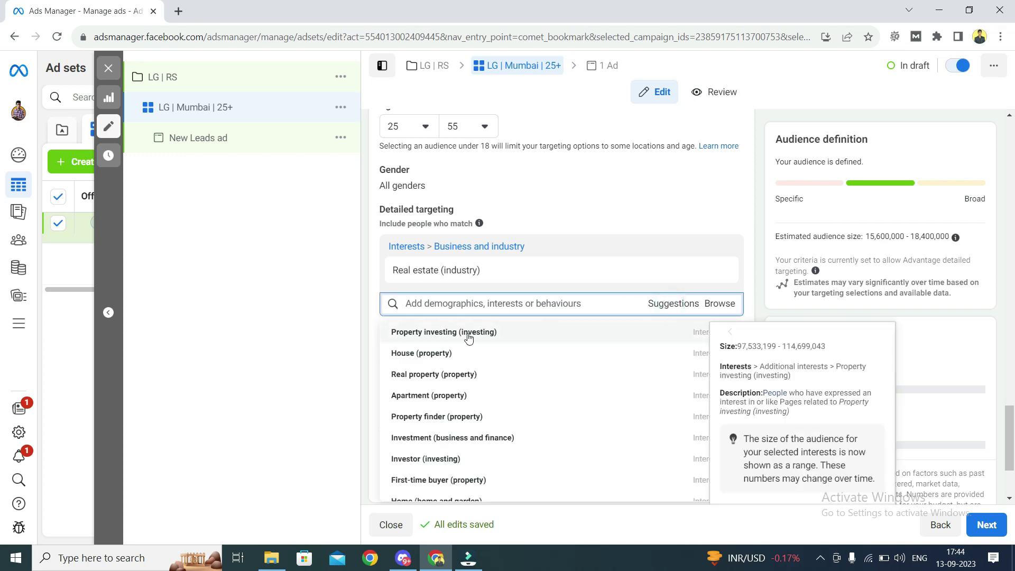
mouse_move(410, 271)
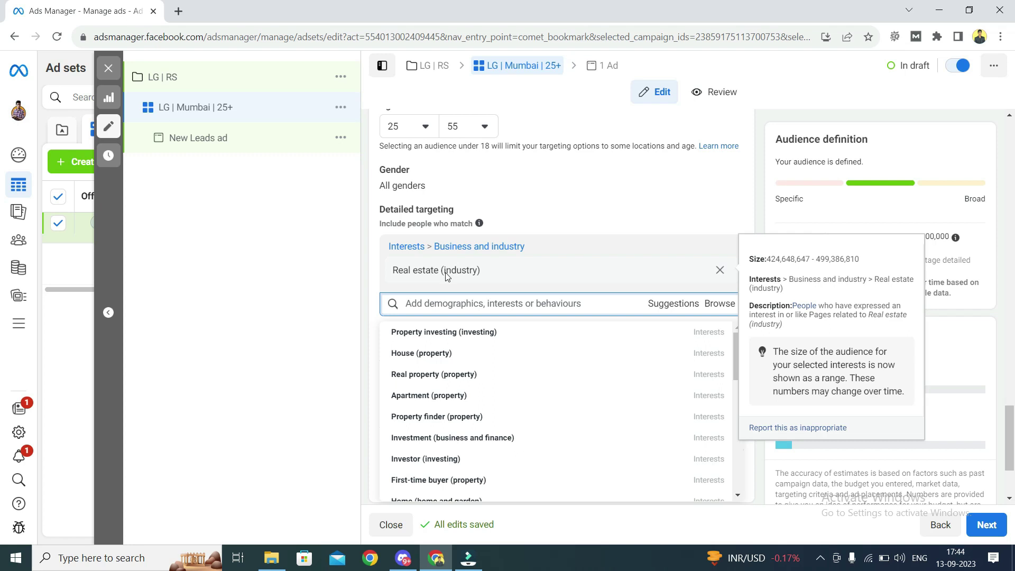
mouse_move(455, 333)
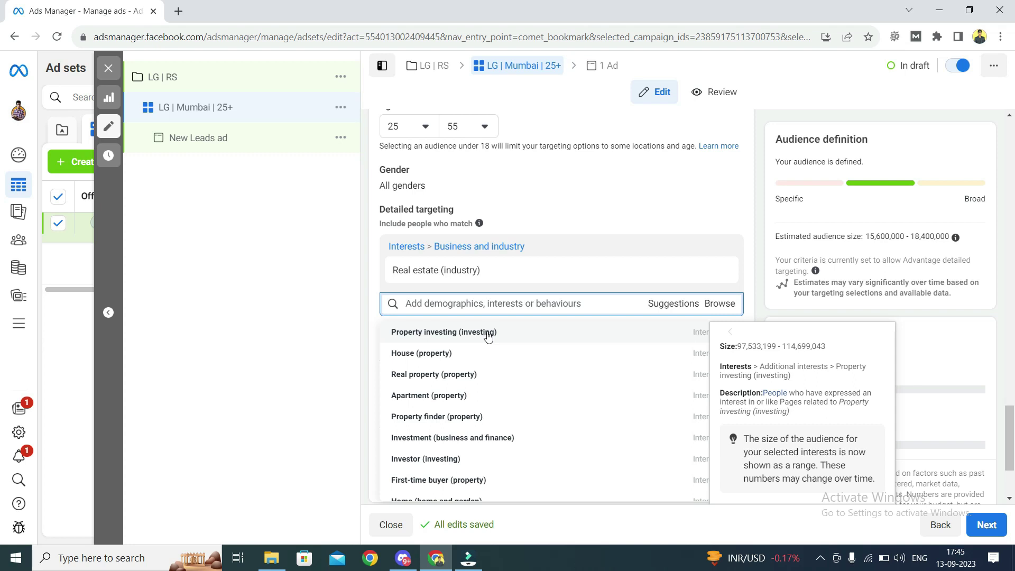
left_click(488, 334)
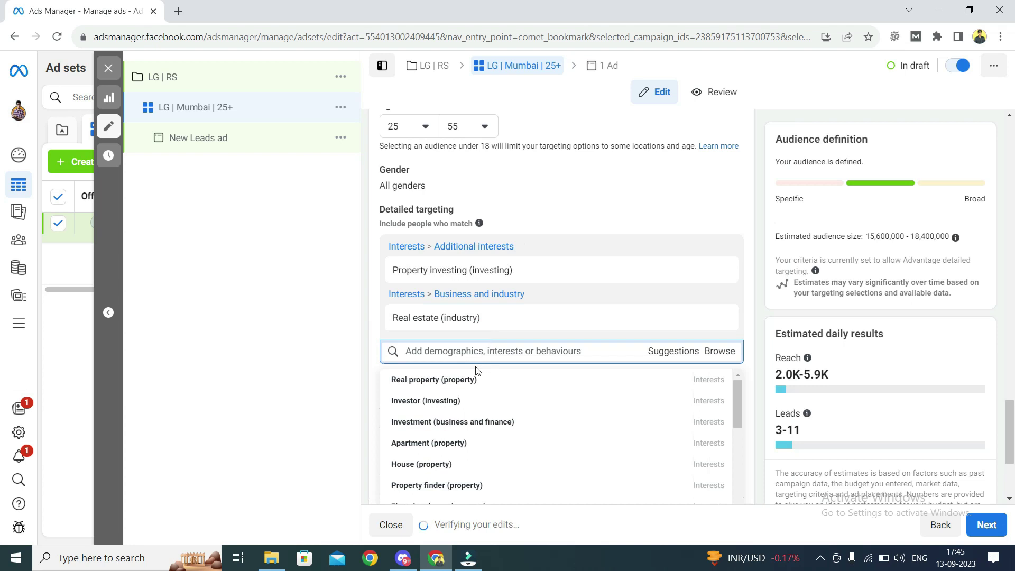
mouse_move(438, 381)
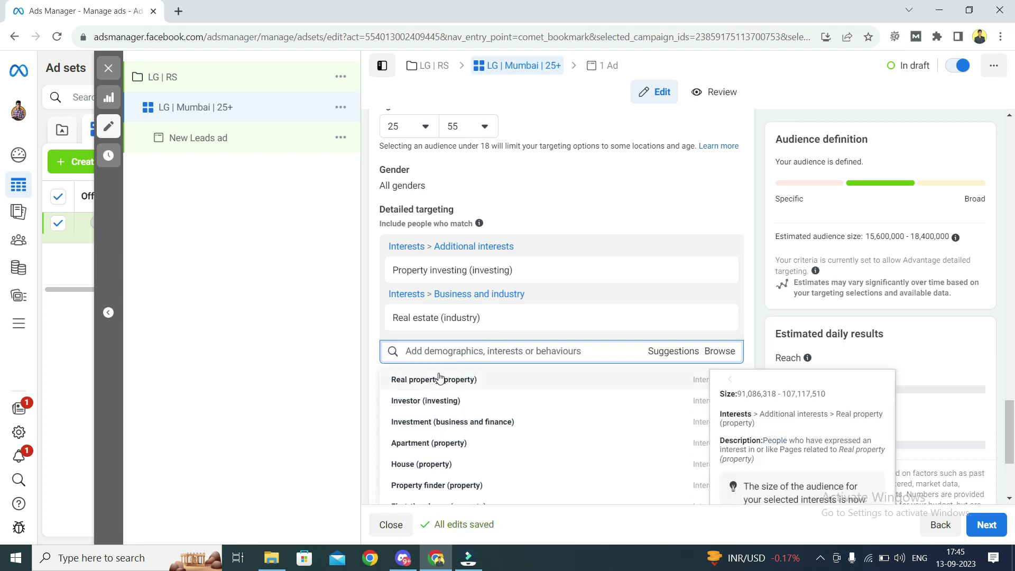
left_click(472, 382)
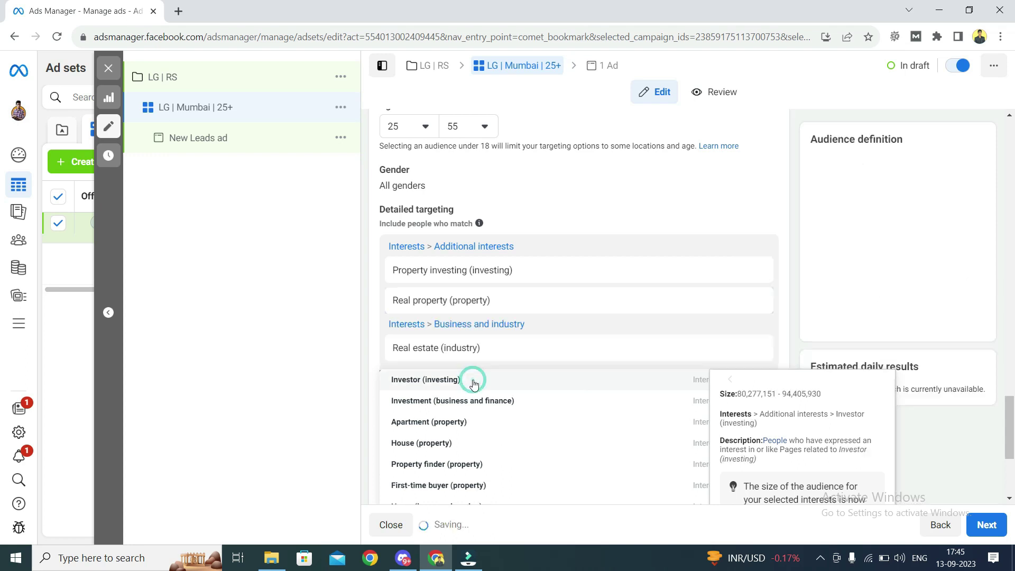
- Add the suggested interests Apartment (property) and House (property) to detailed targeting
scroll(377, 342, "down", 3)
mouse_move(466, 301)
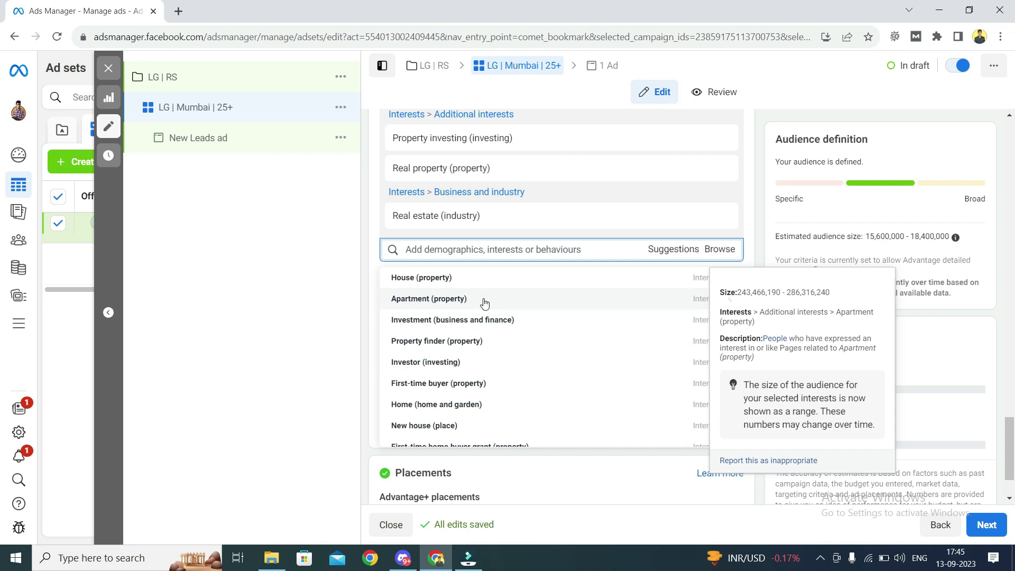
left_click(485, 300)
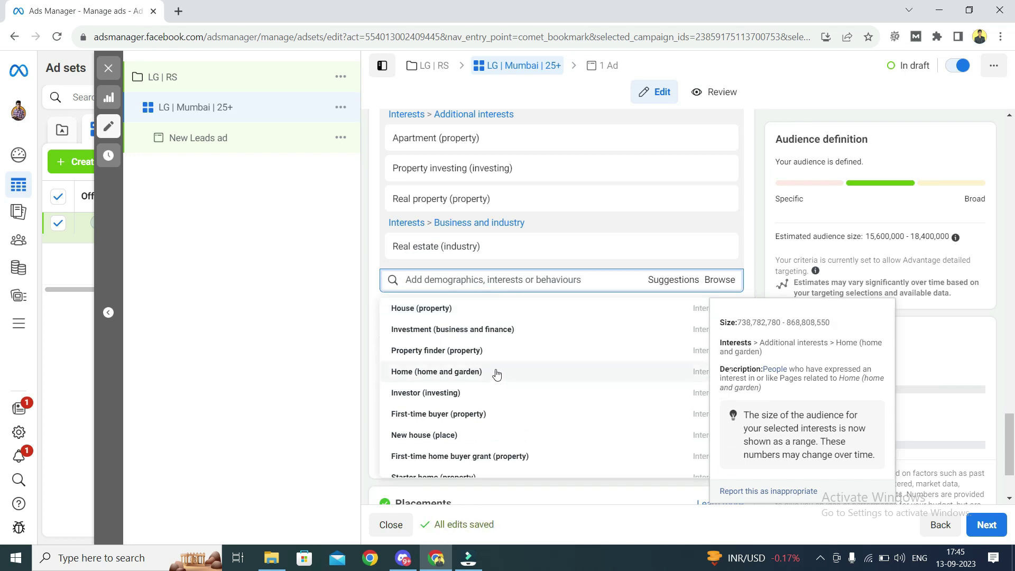
left_click(441, 312)
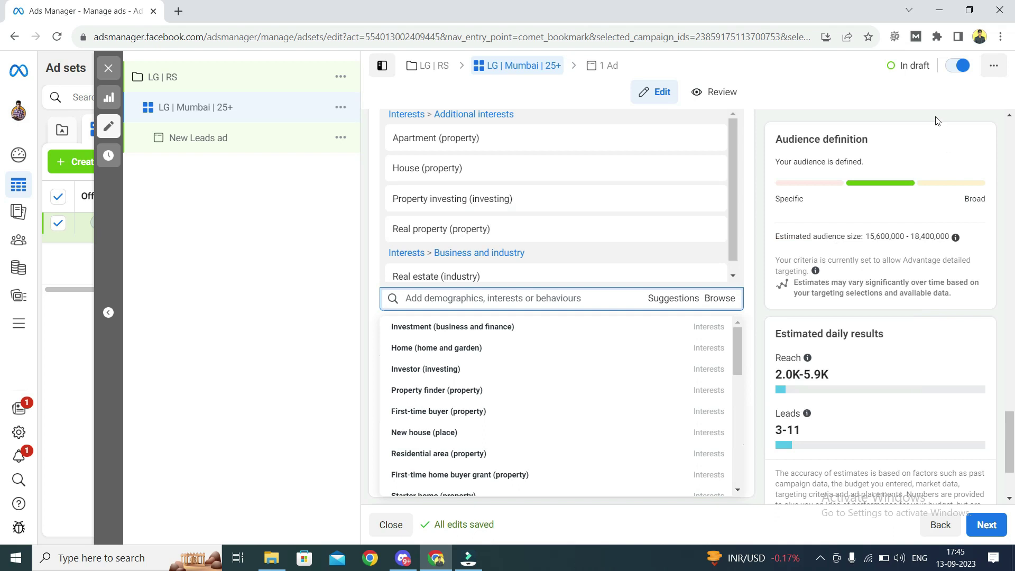
- Add the suggested interests First-time buyer (property) and Residential area (property) to detailed targeting
left_click_drag(777, 139, 884, 145)
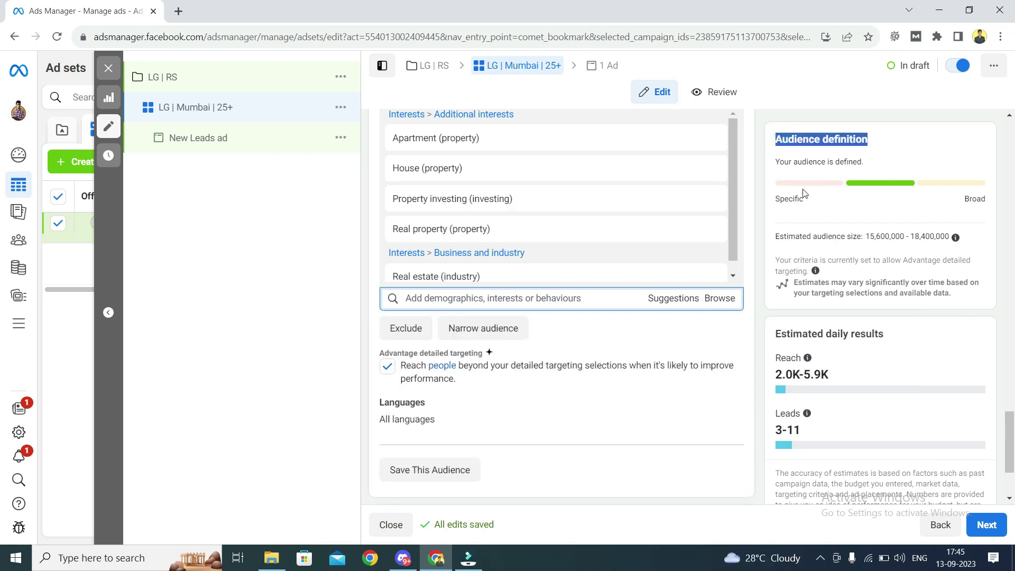
left_click(763, 202)
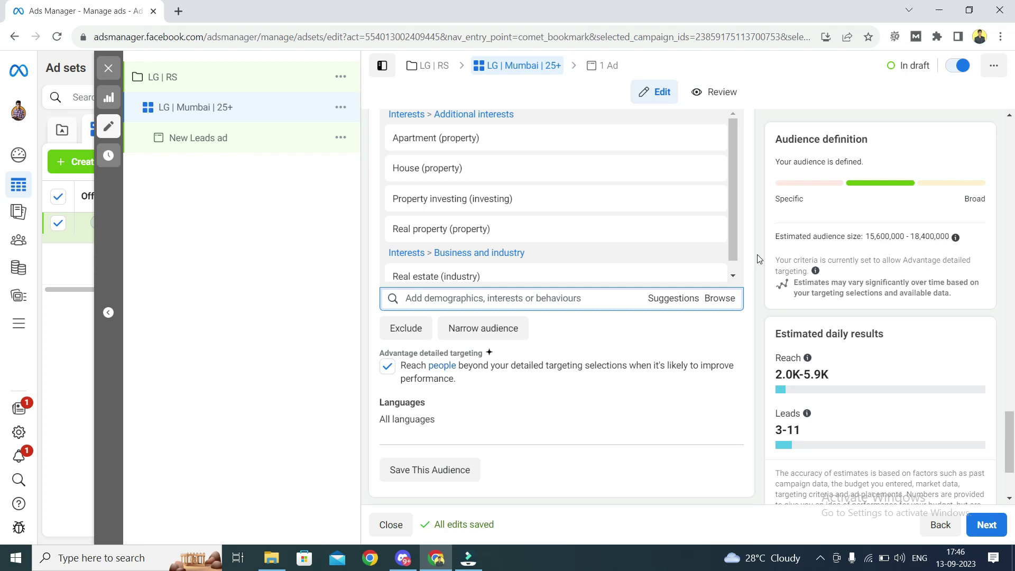
mouse_move(657, 270)
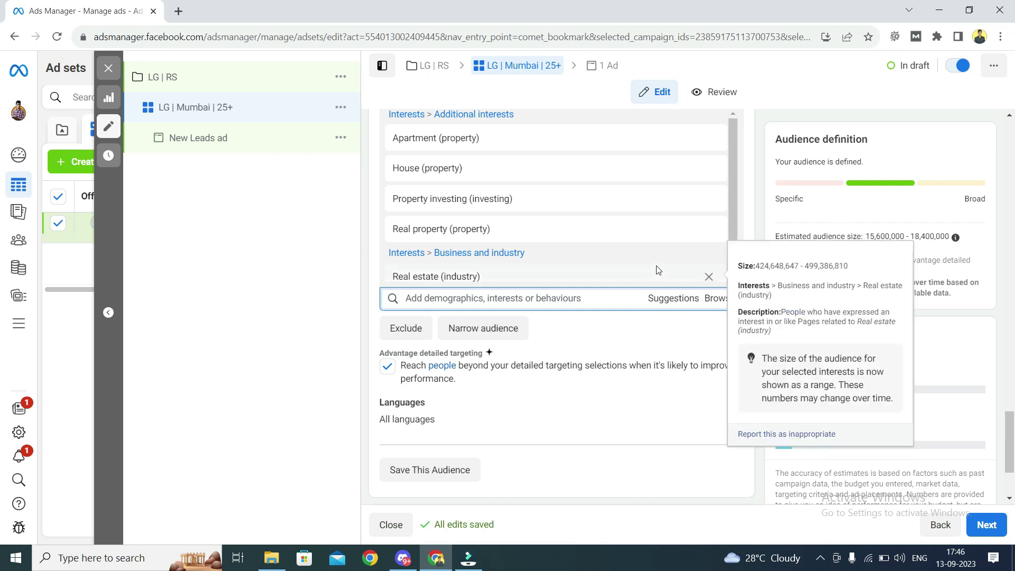
left_click(672, 298)
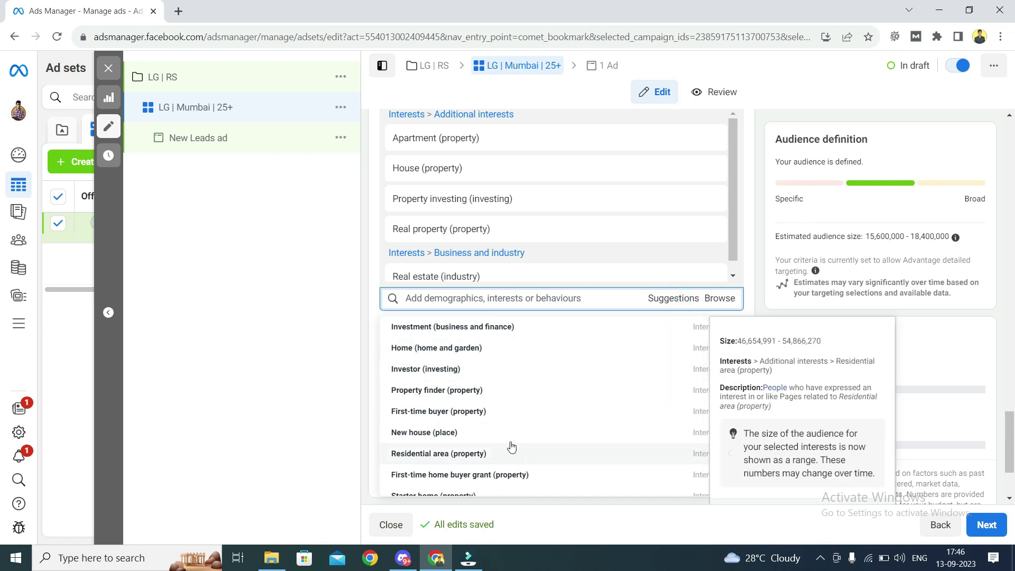
left_click(463, 412)
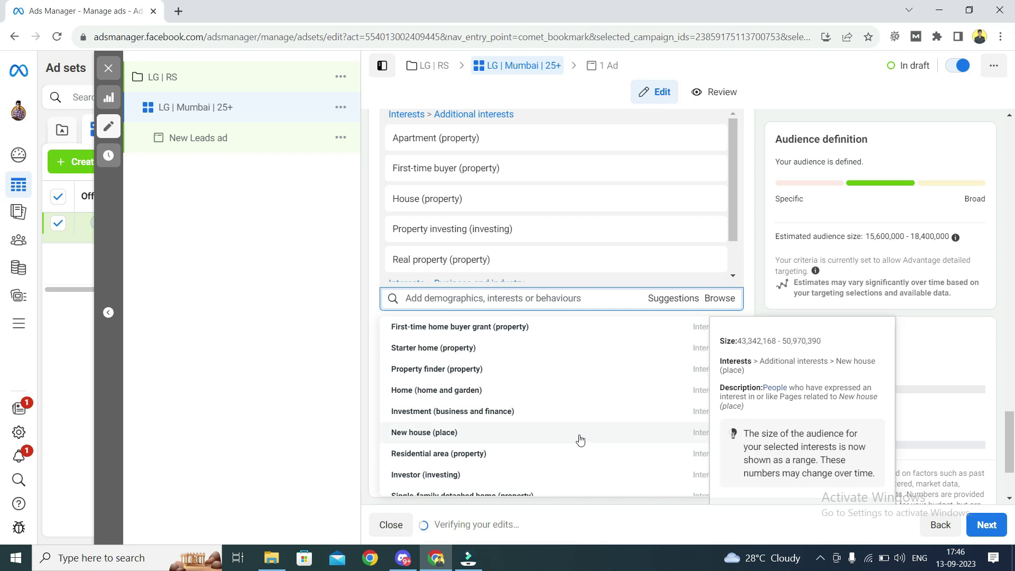
left_click(452, 456)
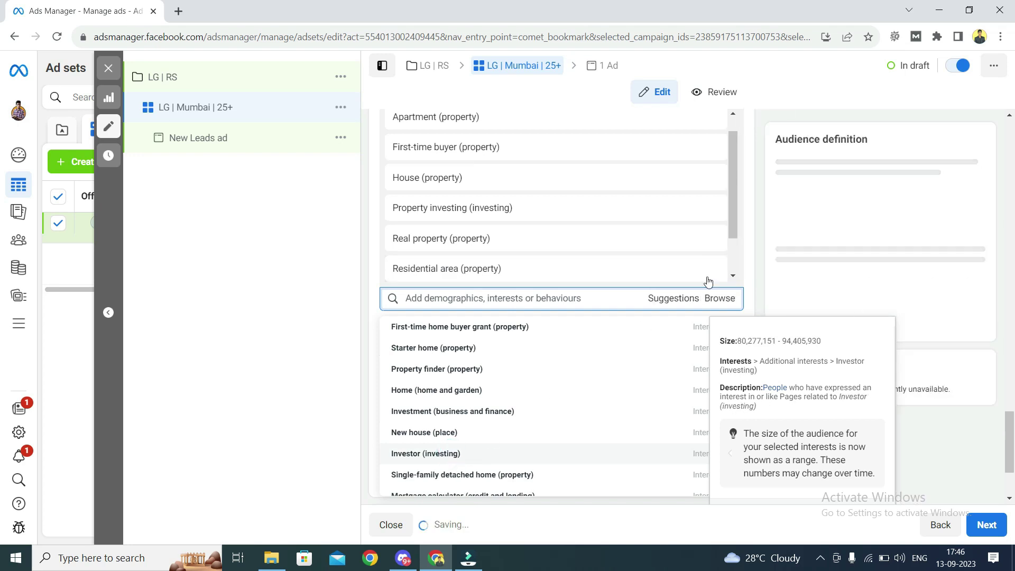
left_click(760, 239)
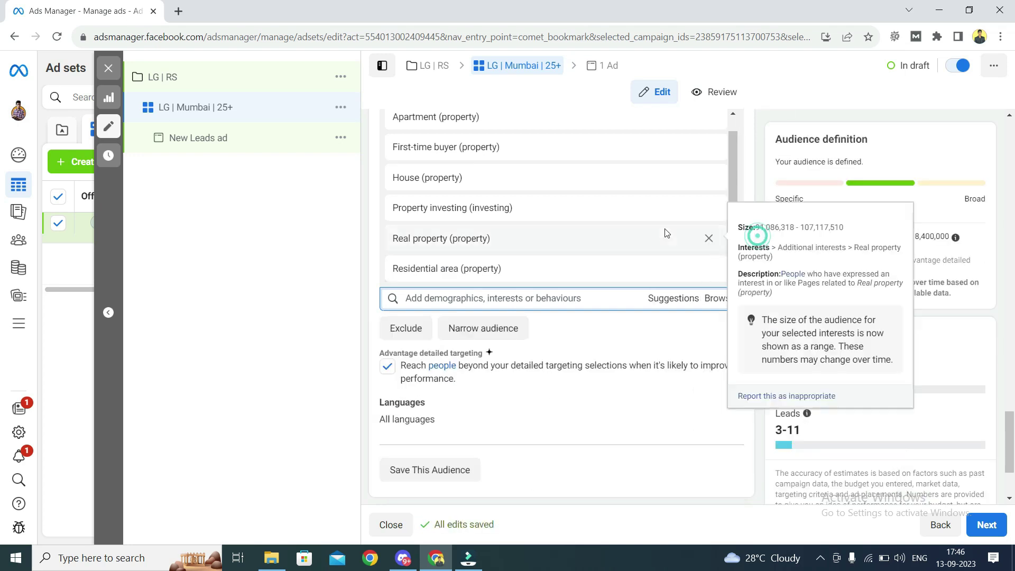
scroll(590, 218, "up", 1)
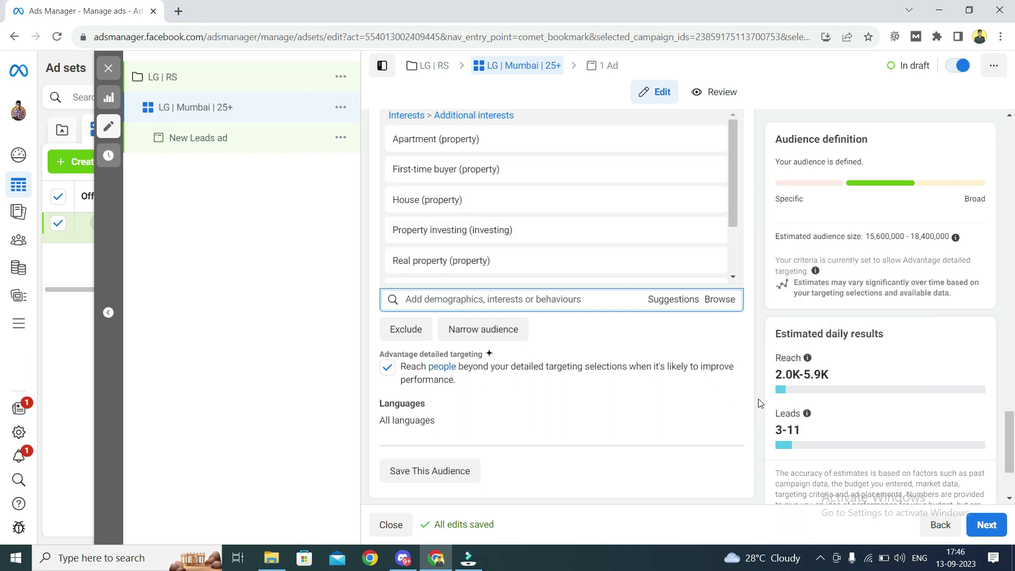
scroll(758, 399, "up", 1)
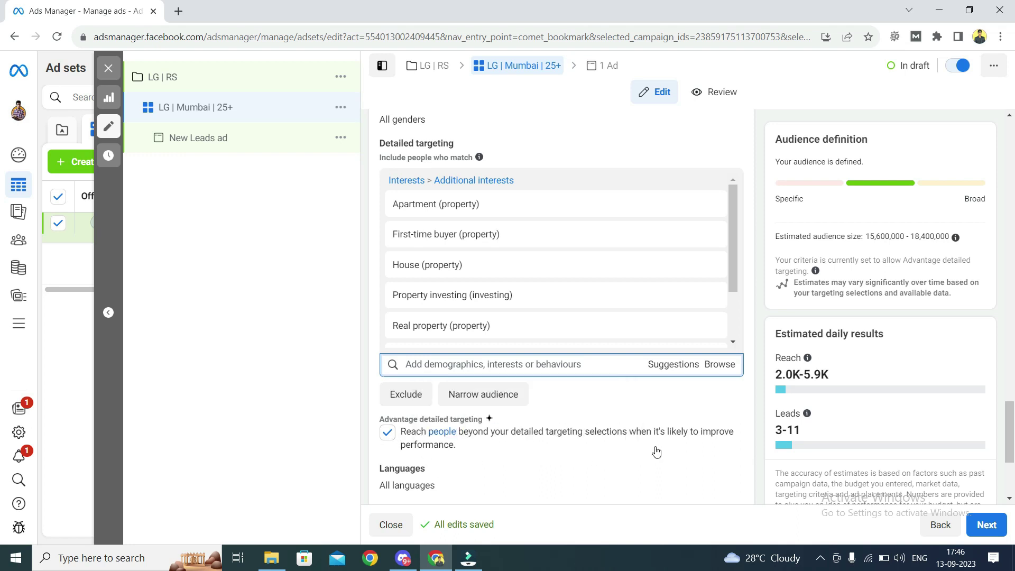
scroll(642, 439, "down", 4)
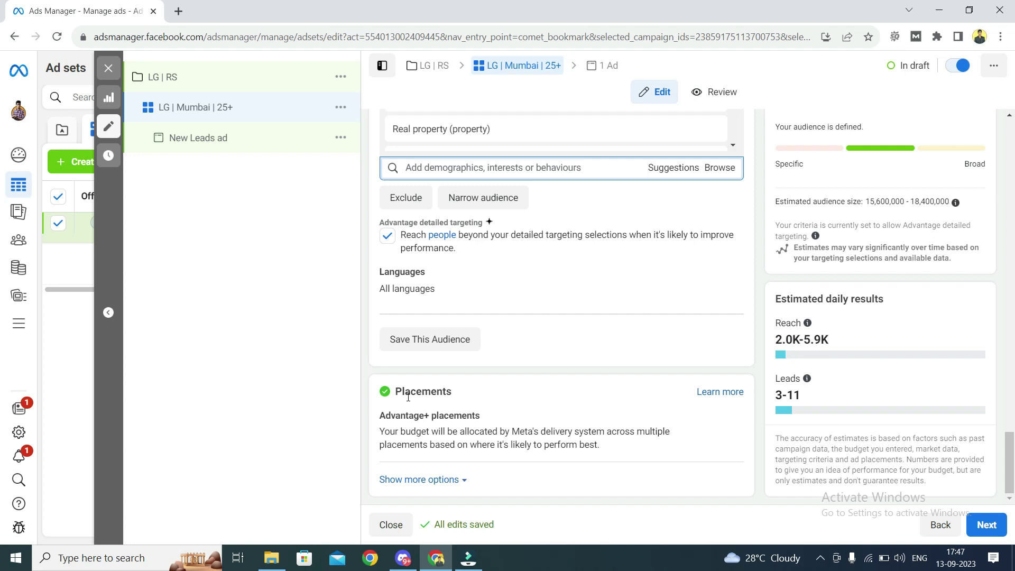
- Open facebook.com in a new browser tab and examine how a sponsored post appears in the news feed
left_click(179, 11)
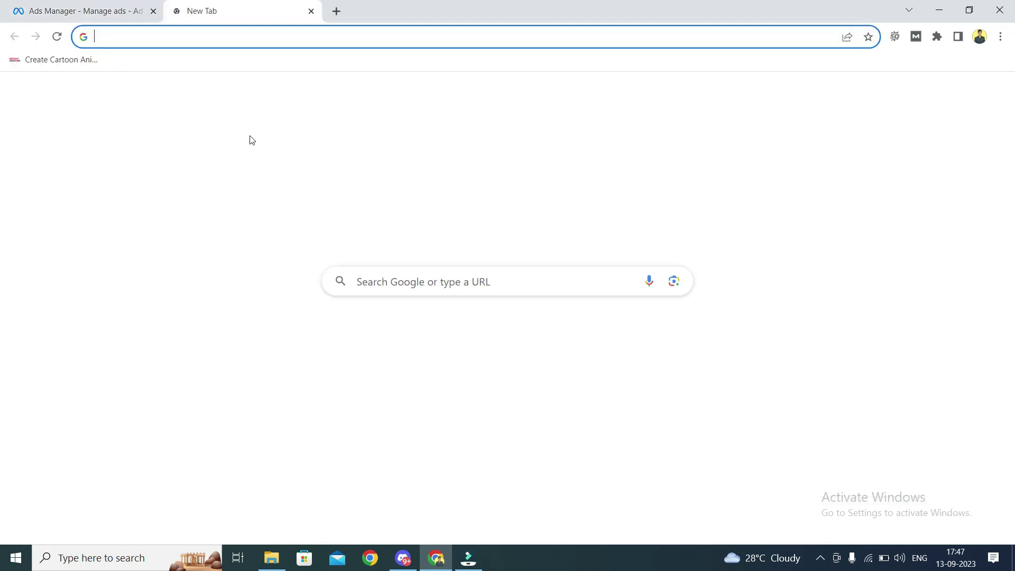
type("facebook.com")
key("Return")
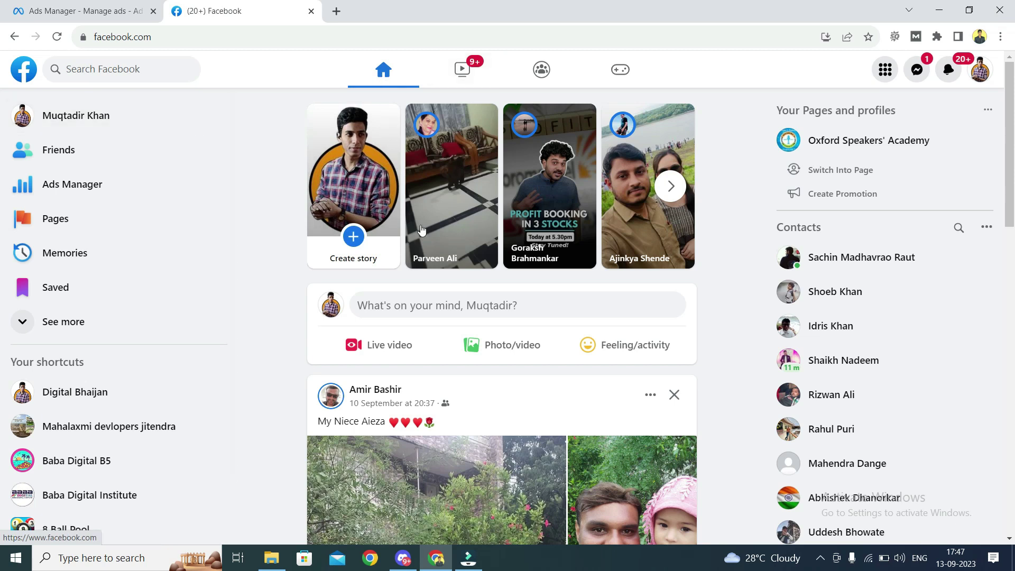
scroll(431, 246, "down", 10)
scroll(431, 245, "down", 5)
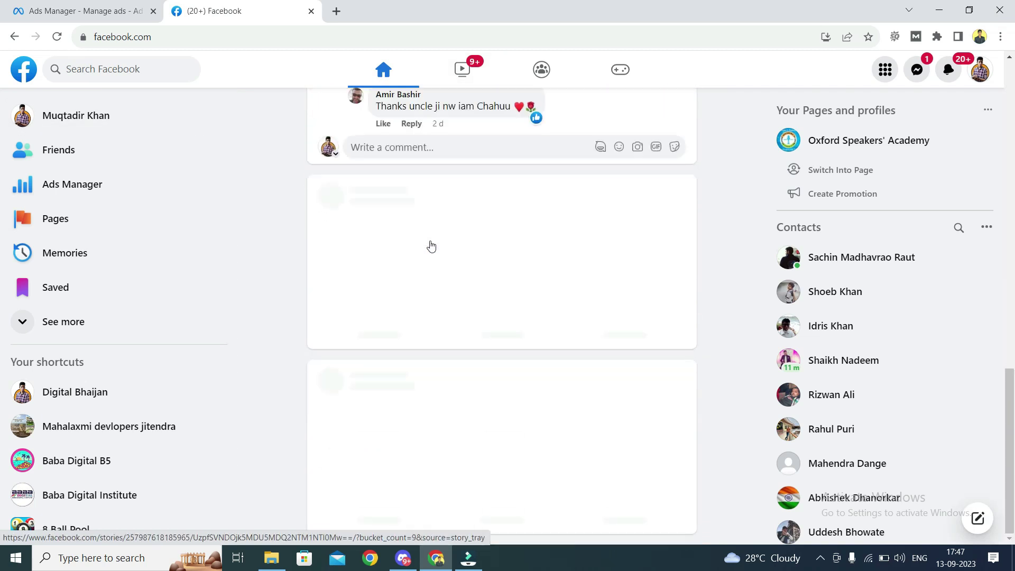
scroll(396, 259, "down", 5)
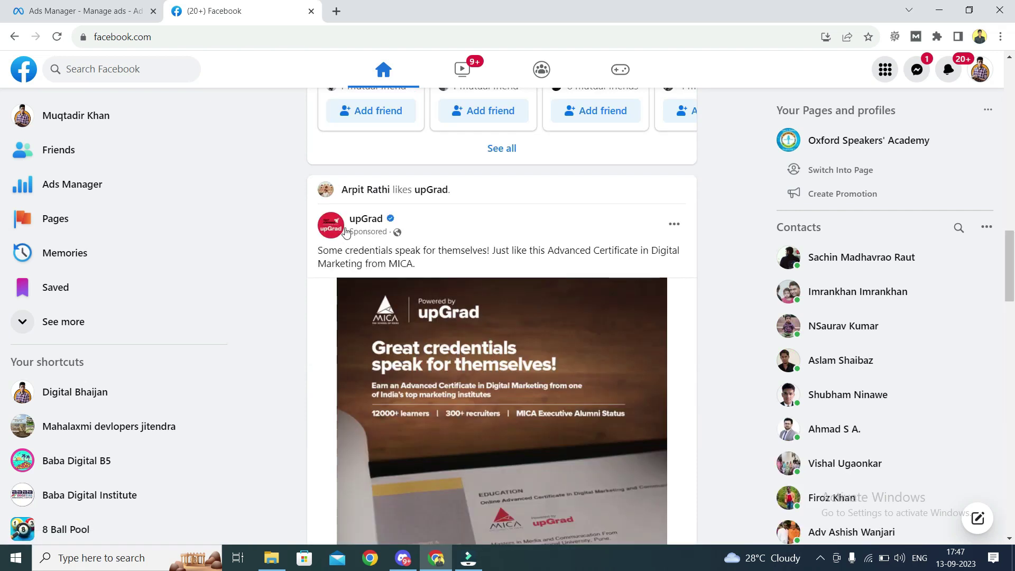
scroll(370, 211, "down", 1)
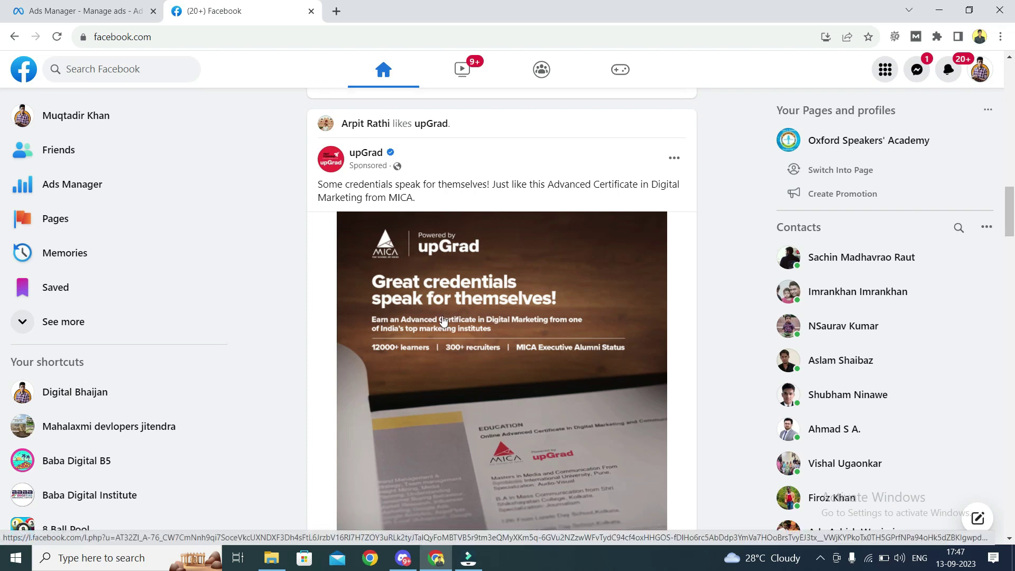
scroll(448, 350, "down", 1)
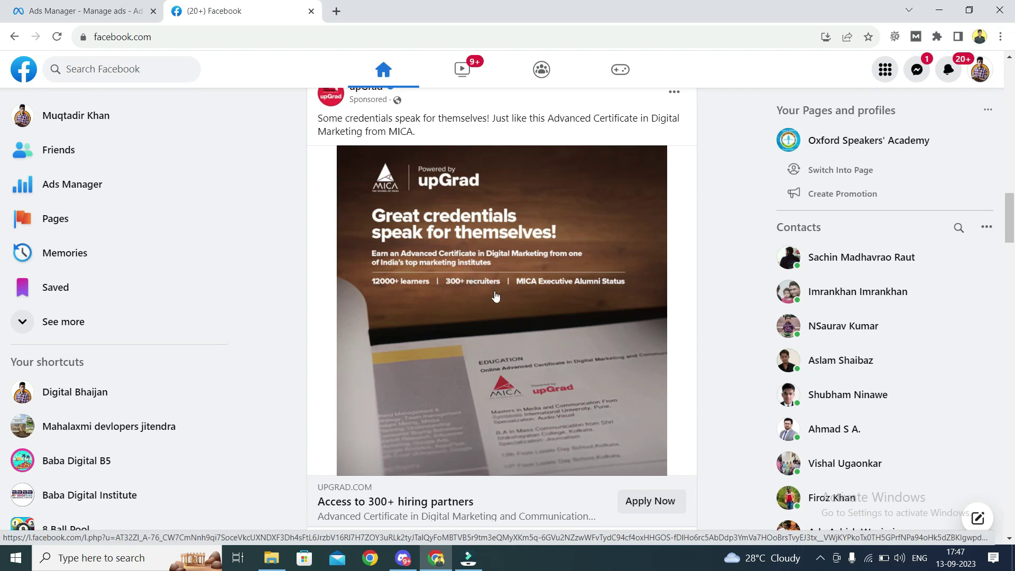
- Open Facebook Marketplace, examine the sponsored placements among the listings, and return to the Facebook home feed
left_click(78, 326)
scroll(88, 320, "down", 1)
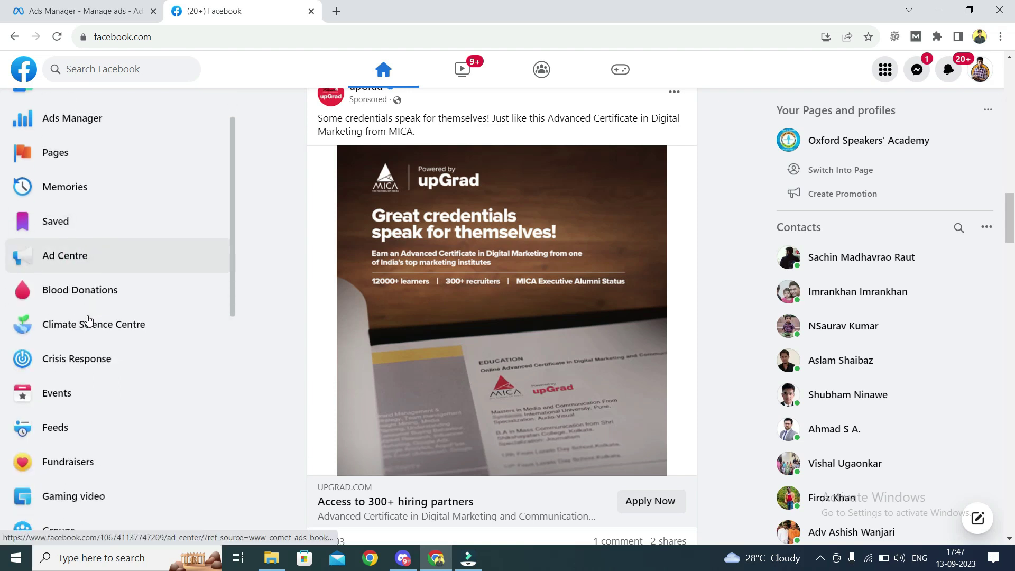
scroll(88, 320, "down", 2)
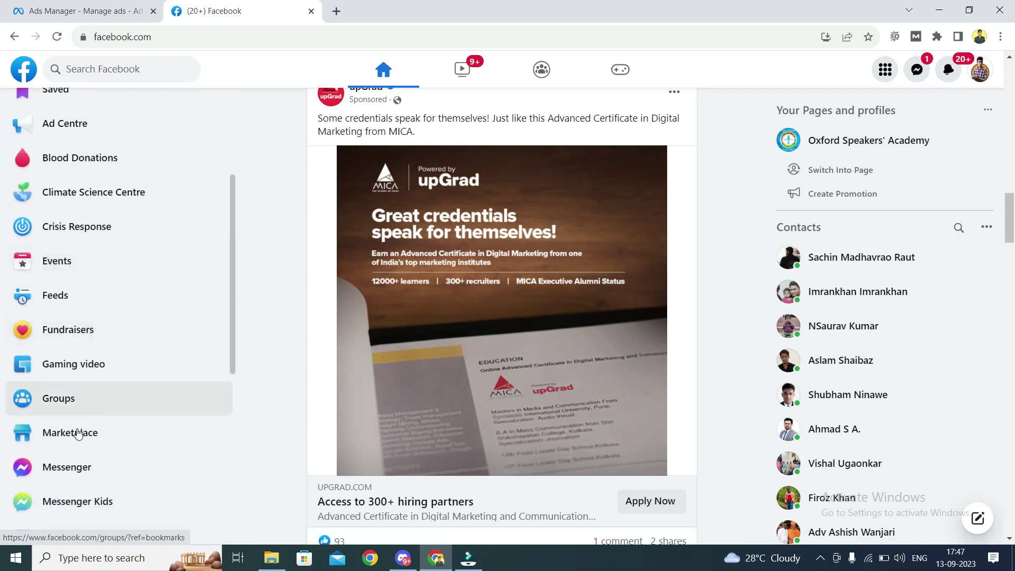
left_click(77, 433)
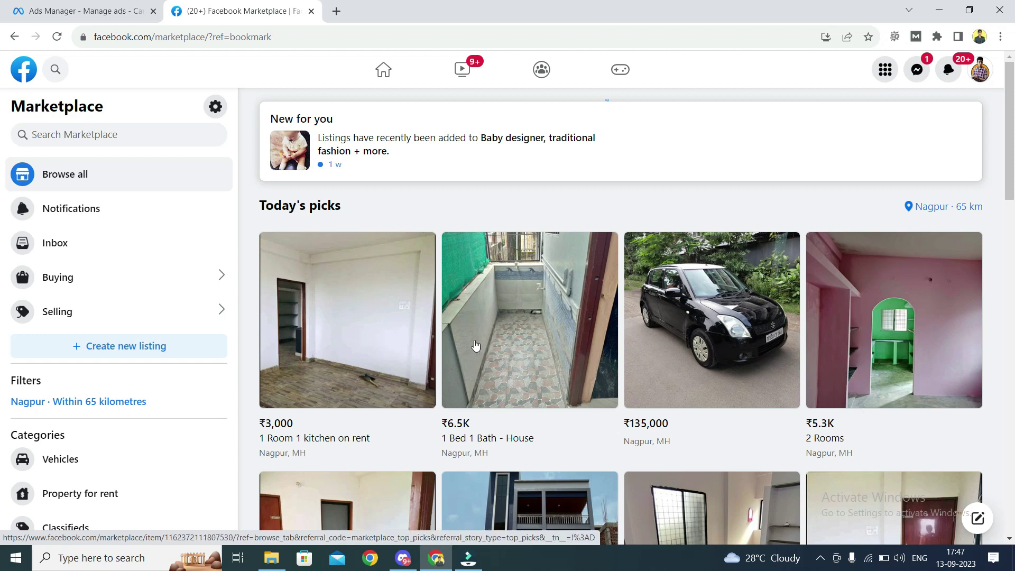
scroll(475, 345, "down", 8)
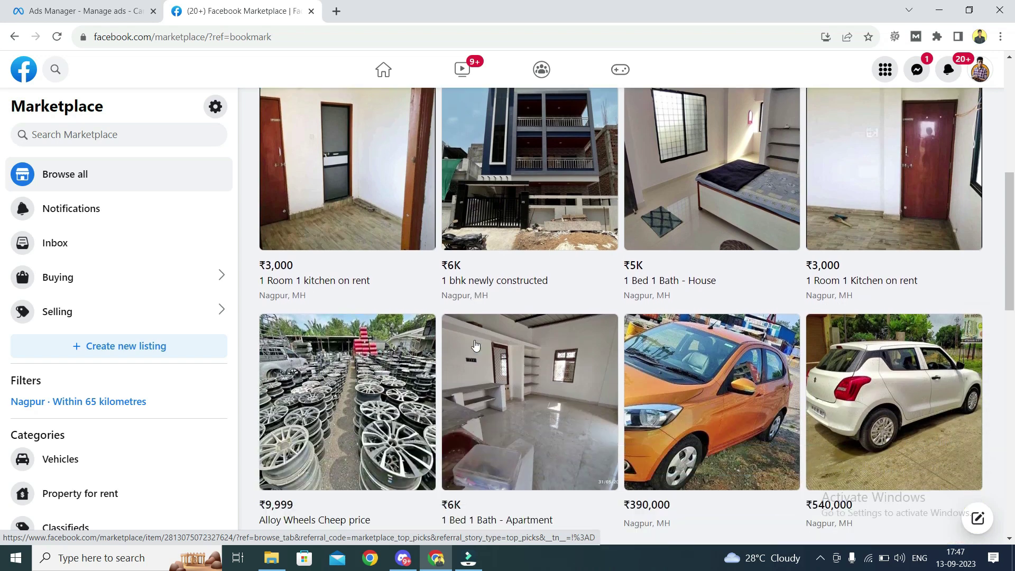
scroll(476, 345, "down", 18)
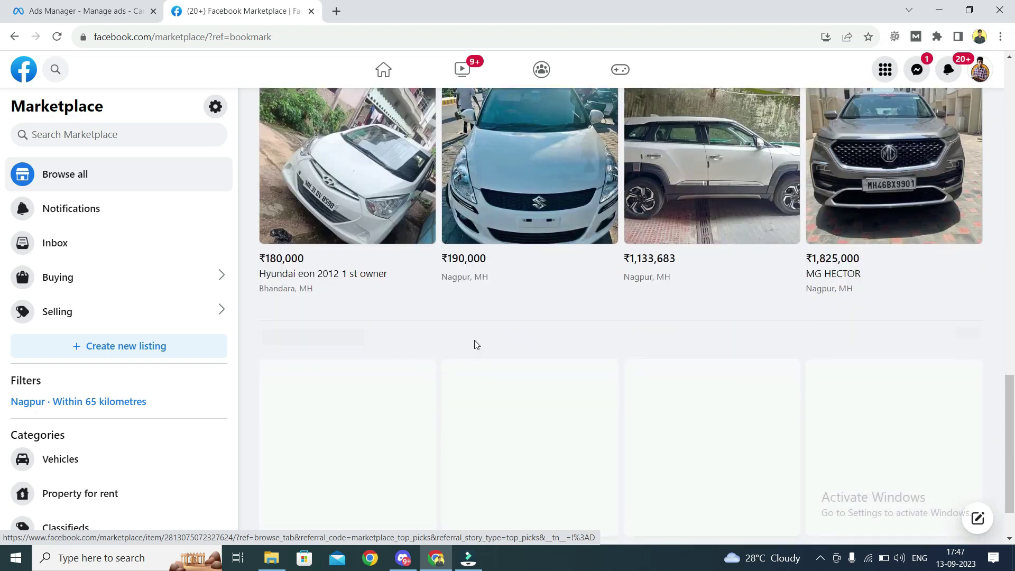
scroll(476, 345, "down", 2)
scroll(326, 355, "down", 2)
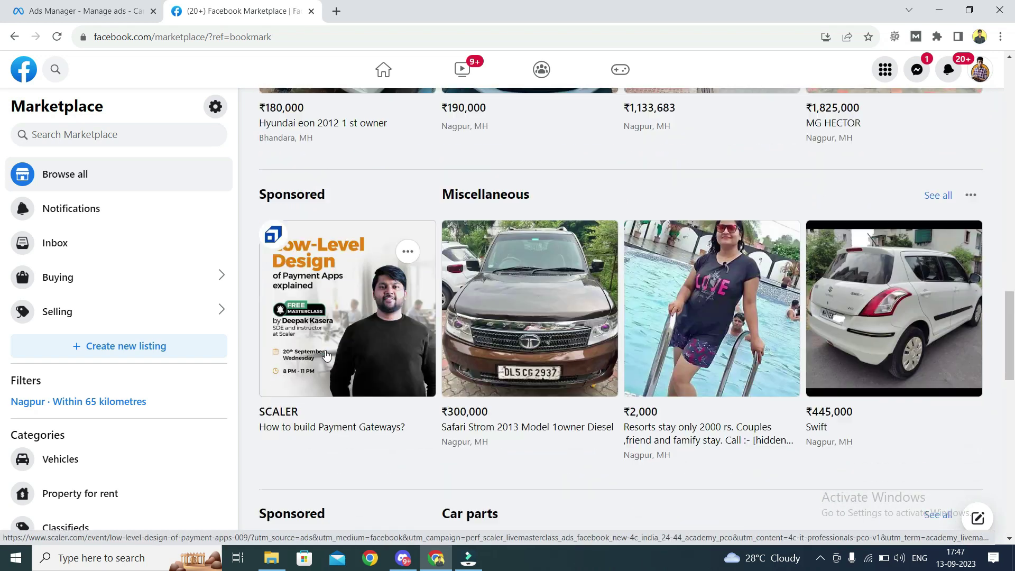
scroll(326, 355, "down", 1)
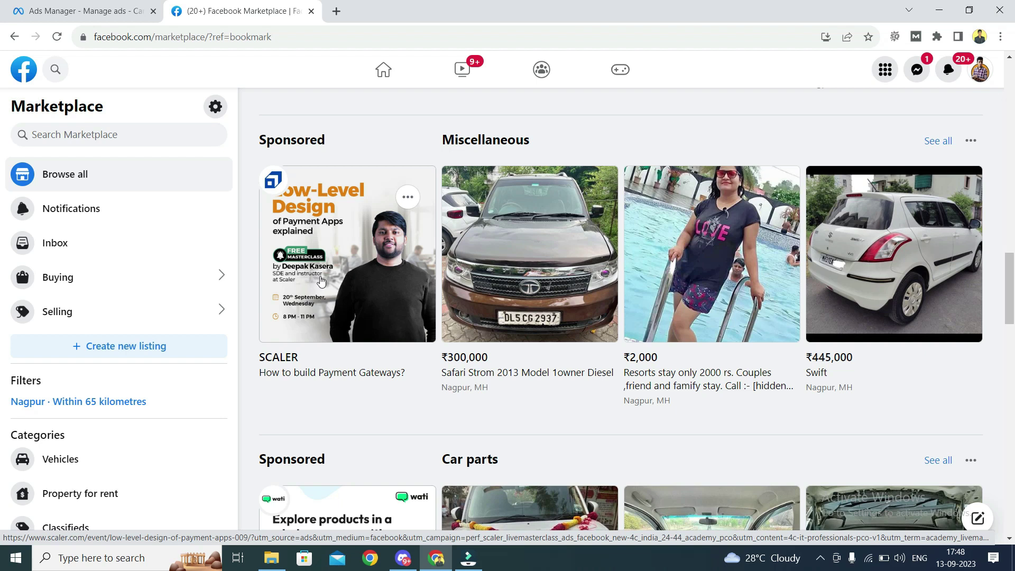
left_click(24, 68)
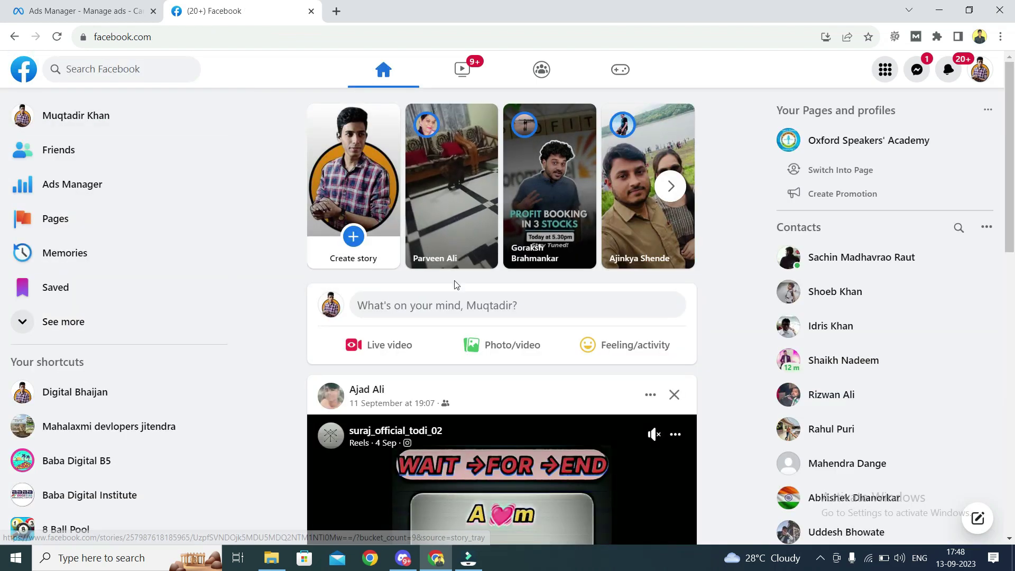
- Switch back to Ads Manager, set the ad set to Manual placements and exclude the Audience Network platform
left_click(112, 10)
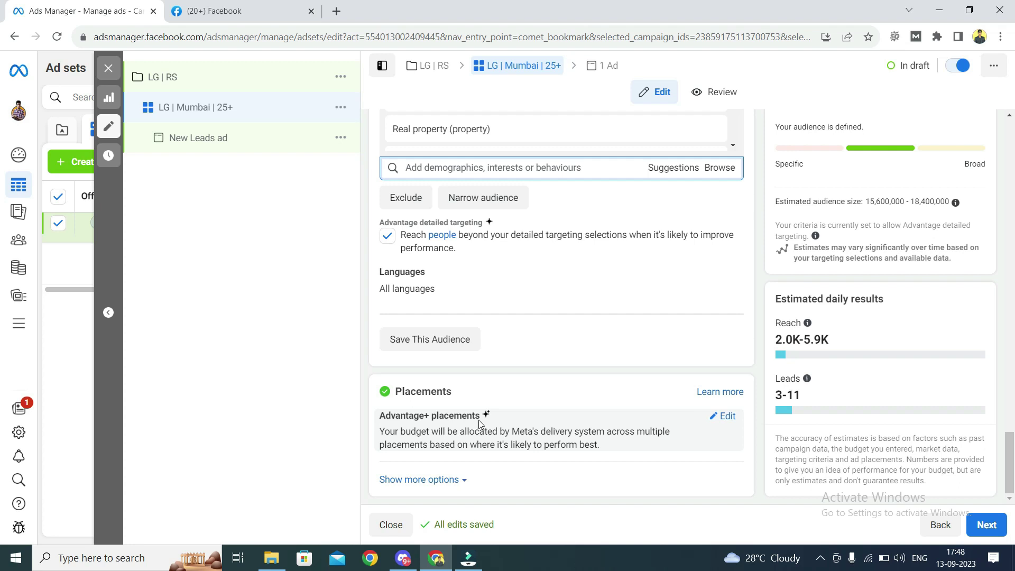
left_click(729, 417)
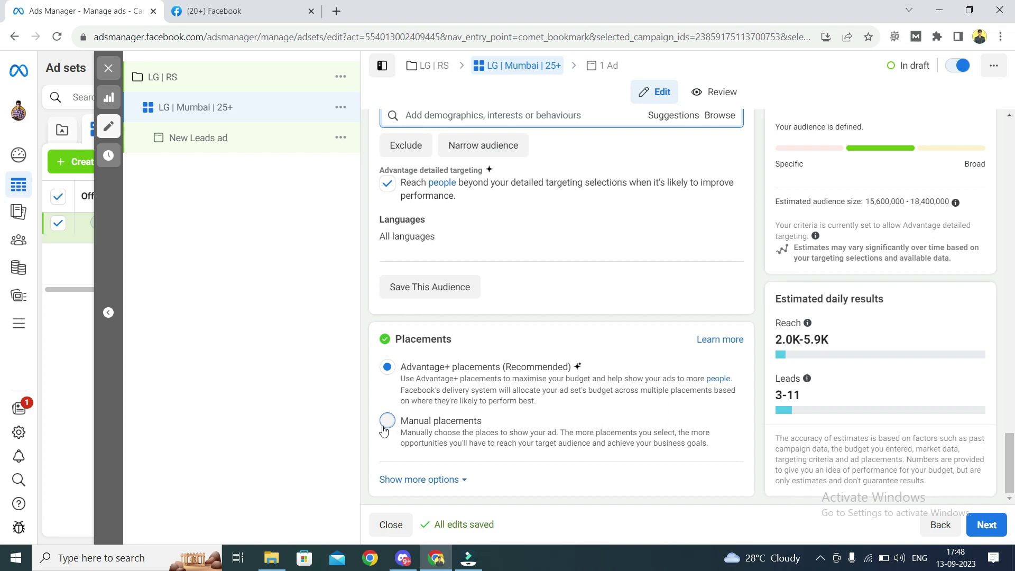
left_click(385, 428)
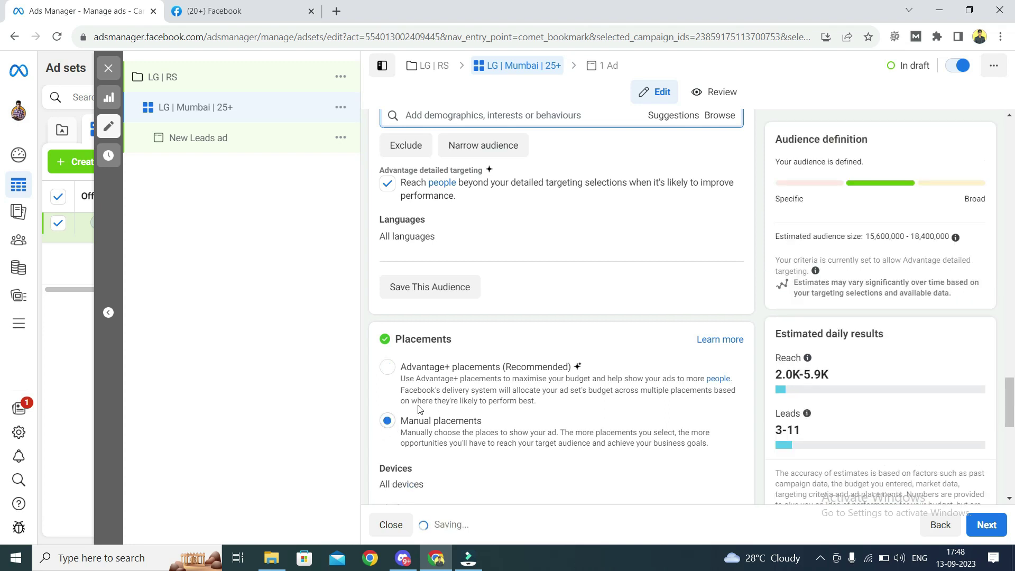
scroll(421, 410, "down", 4)
scroll(423, 396, "down", 1)
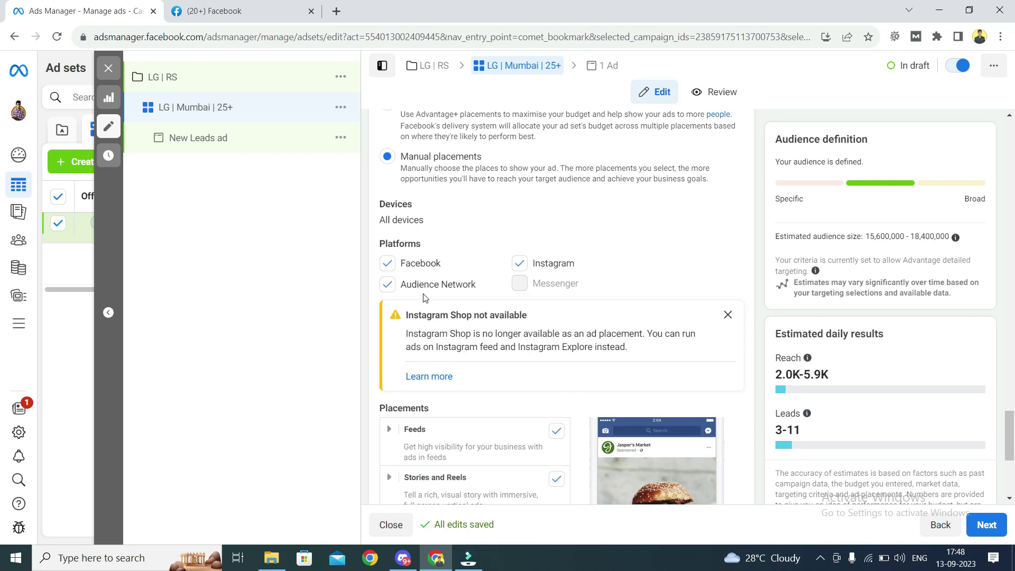
left_click(387, 286)
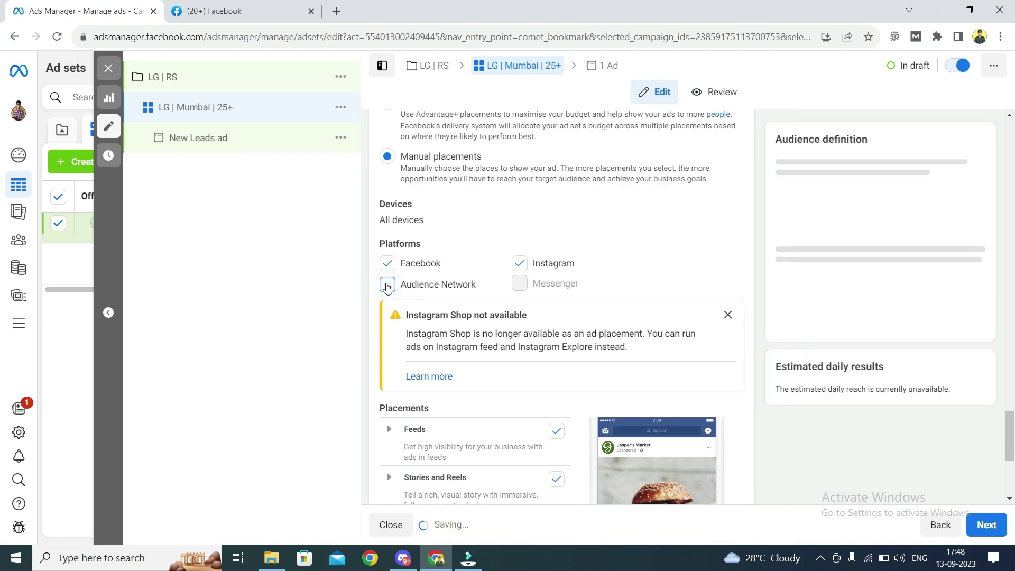
- Expand the Feeds placement group and review its individual placement options
scroll(387, 287, "down", 1)
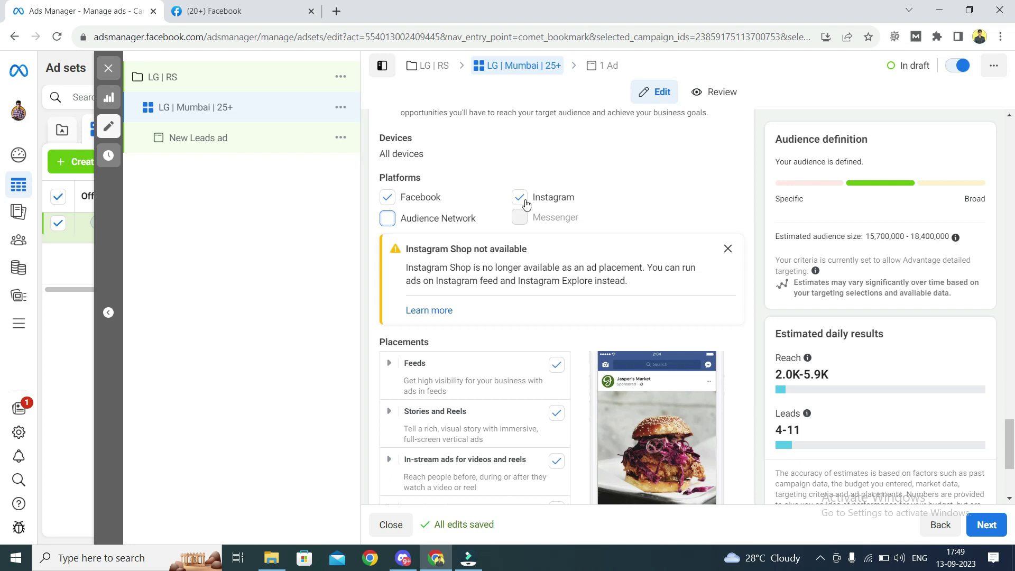
scroll(490, 337, "down", 2)
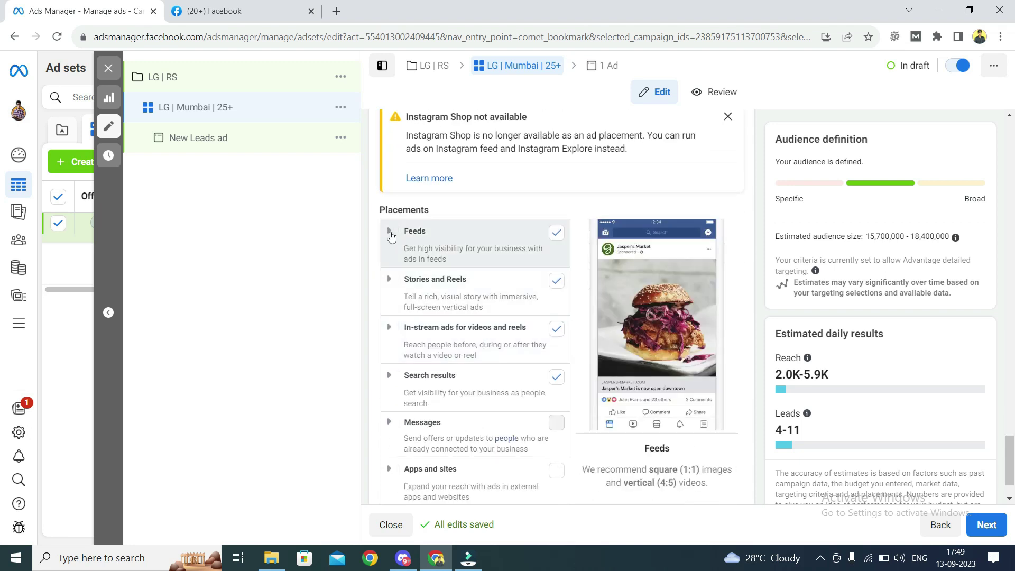
left_click(390, 233)
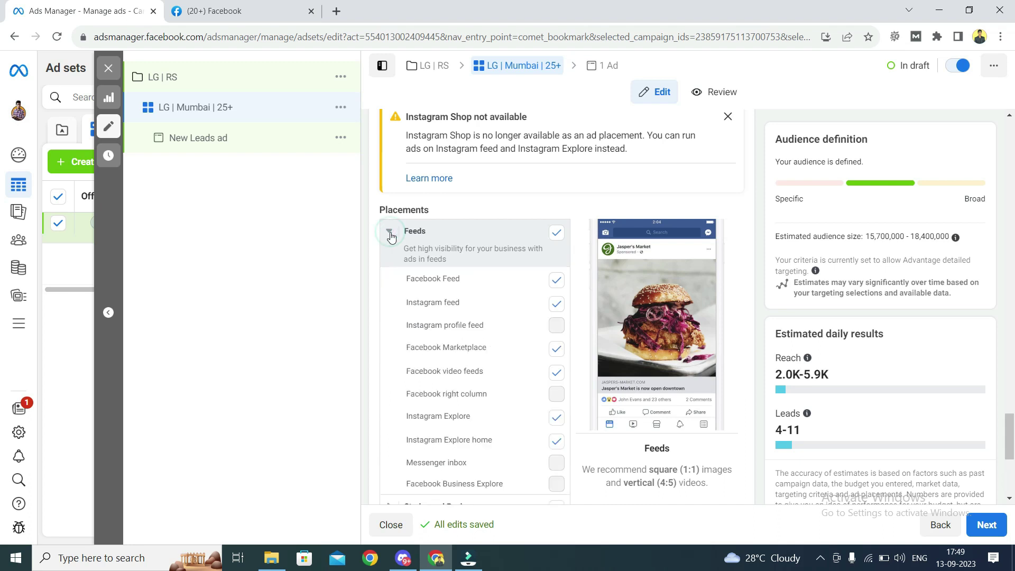
scroll(444, 281, "down", 1)
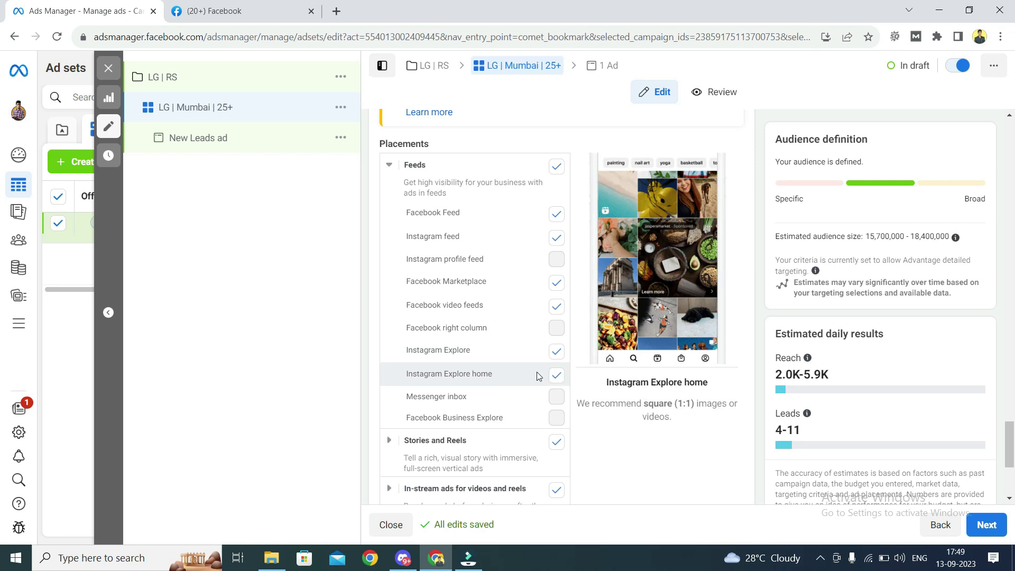
- Exclude Instagram Reels and Facebook Reels from the Stories and Reels placements
scroll(477, 370, "down", 1)
left_click(396, 377)
scroll(503, 344, "down", 2)
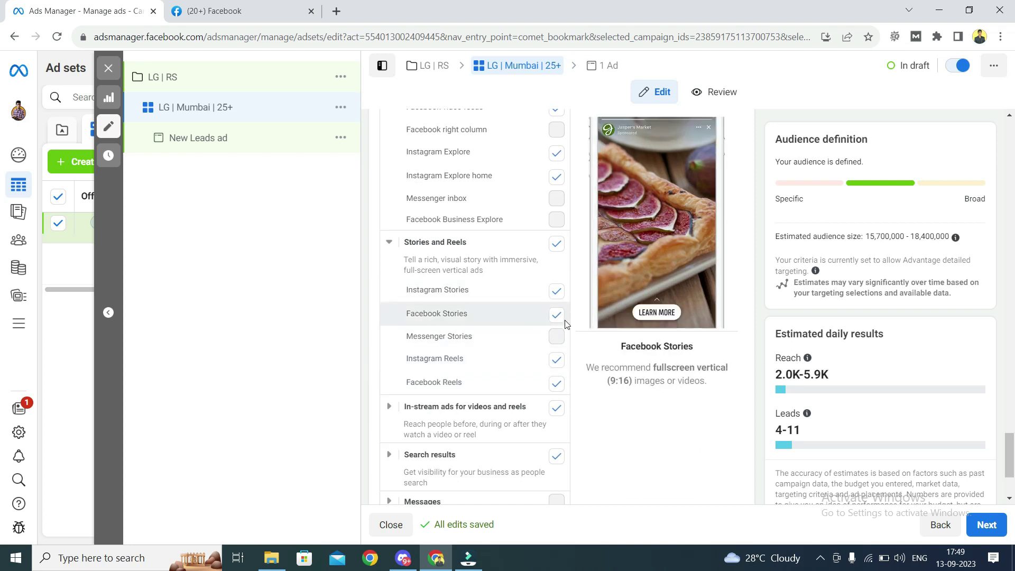
left_click(555, 361)
left_click(556, 383)
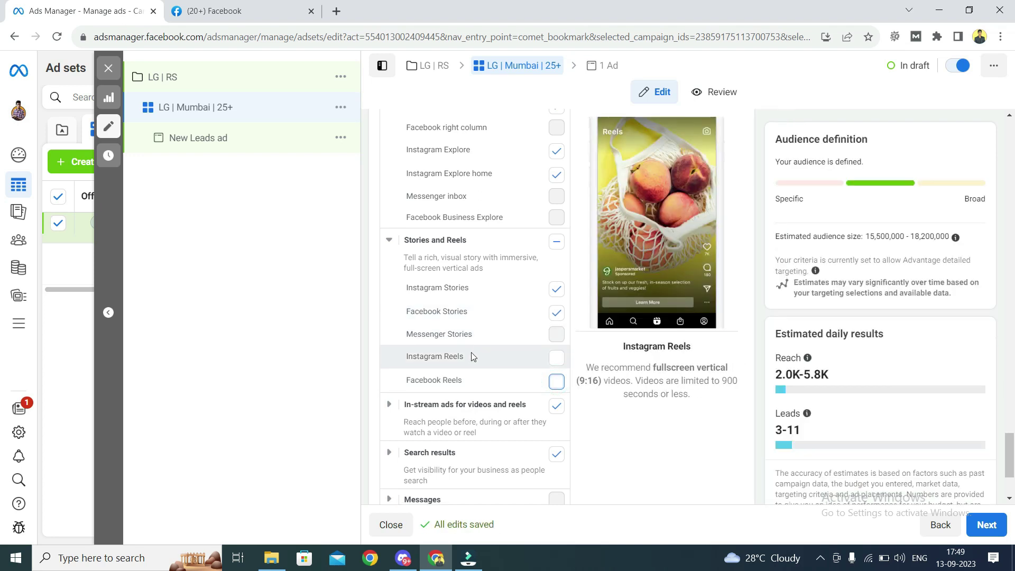
- Exclude Facebook in-stream videos from the In-stream ads for videos and reels placements
scroll(410, 356, "down", 1)
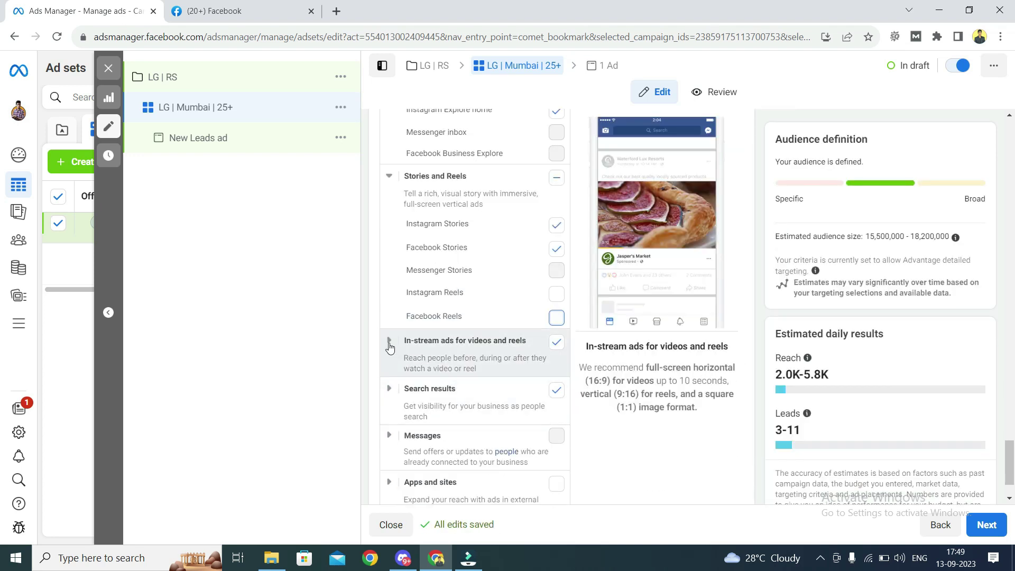
left_click(390, 345)
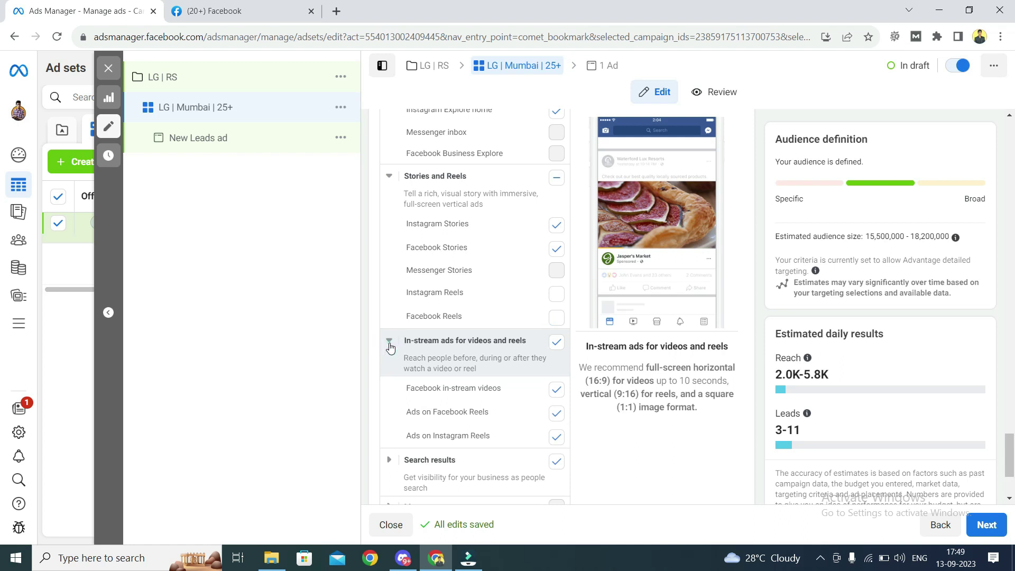
left_click(556, 395)
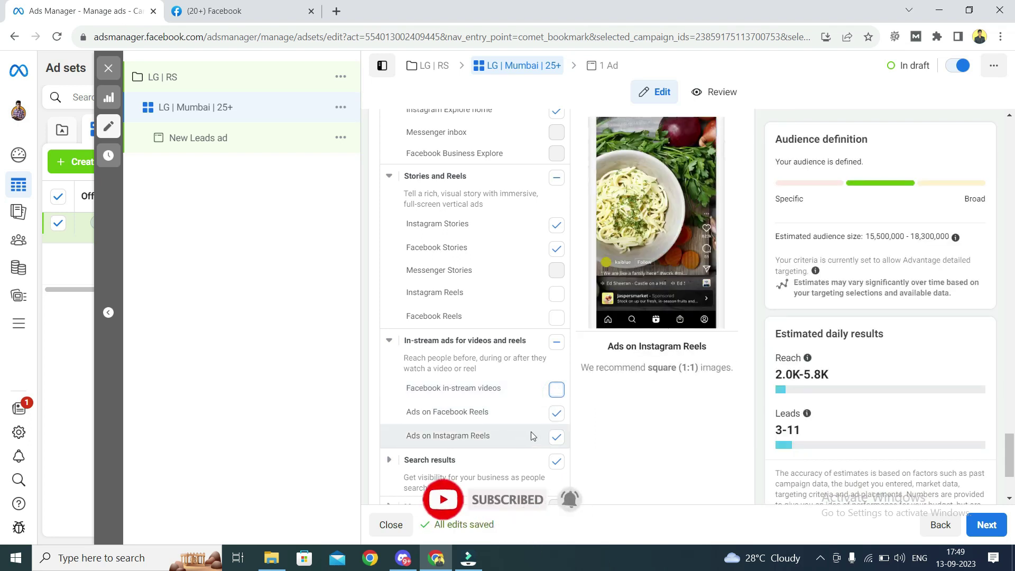
- Review the Search results placements, and collapse the Feeds, Stories and Reels, In-stream ads and Search results groups
scroll(516, 402, "down", 3)
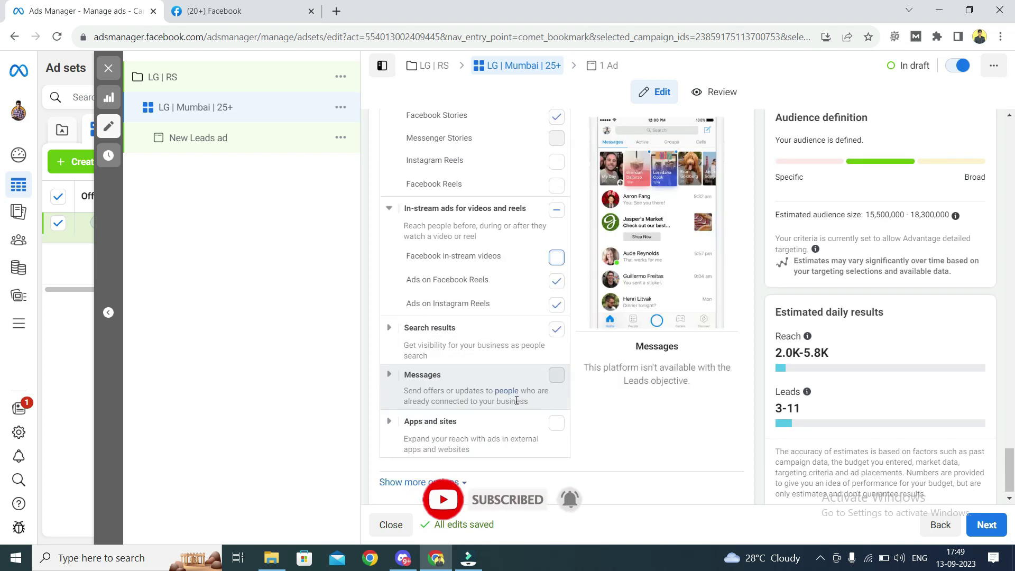
left_click(389, 328)
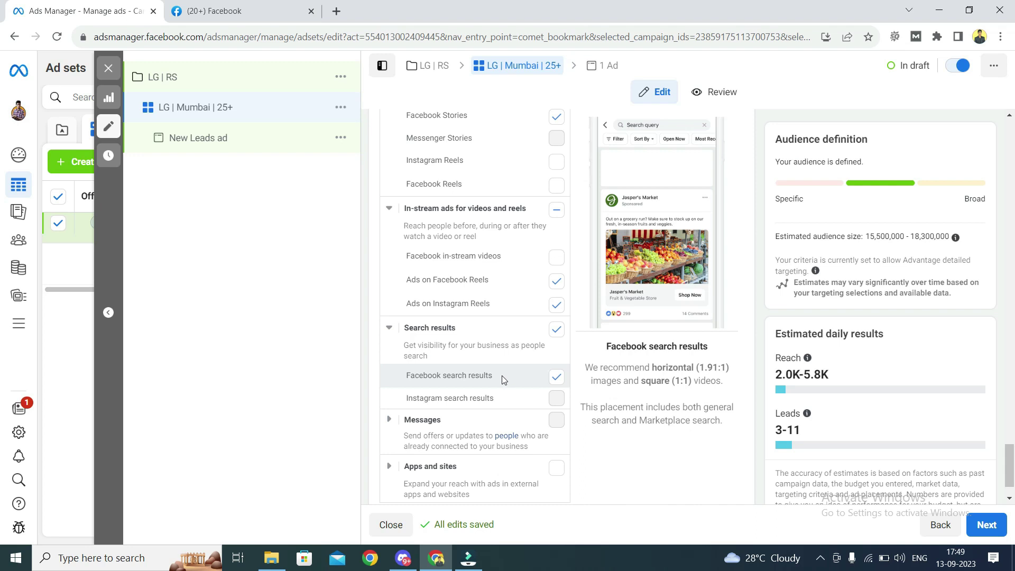
scroll(482, 418, "down", 1)
scroll(468, 363, "up", 8)
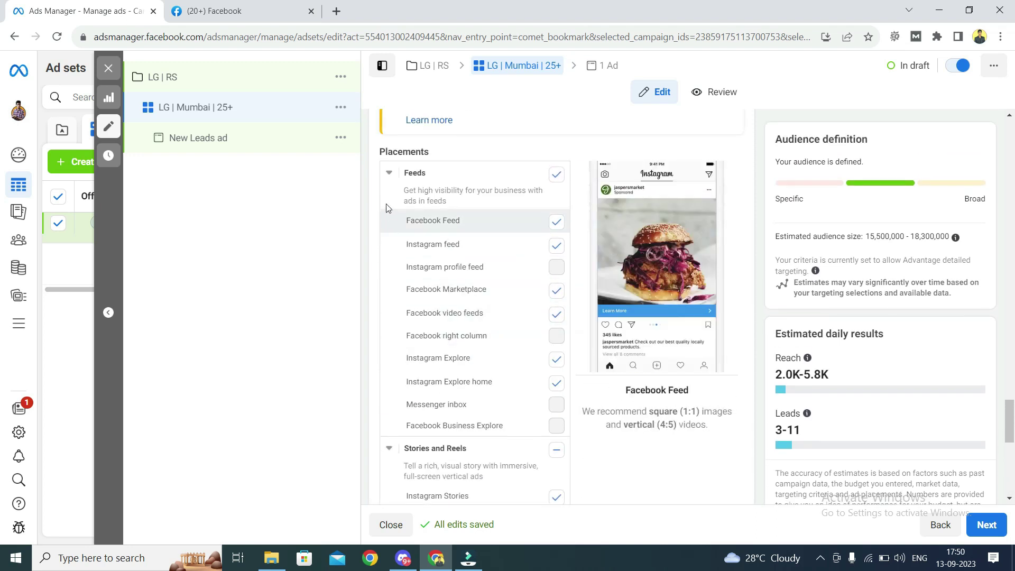
left_click(390, 176)
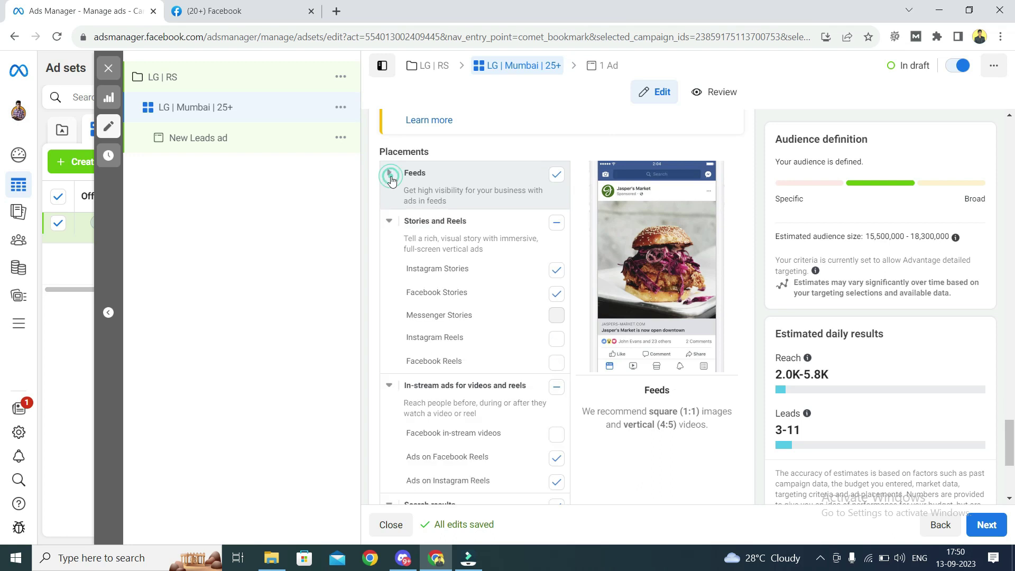
left_click(390, 221)
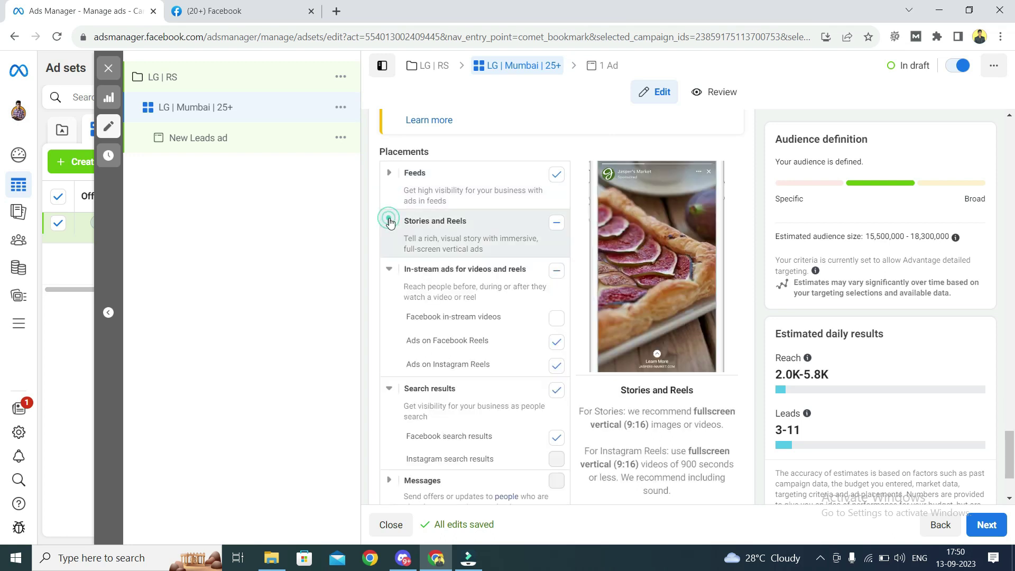
left_click(394, 273)
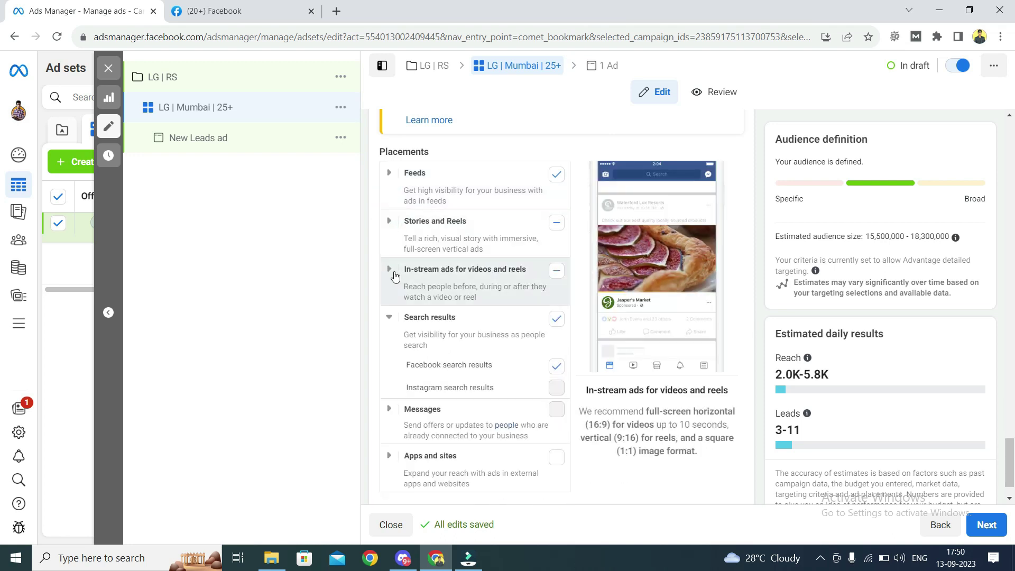
left_click(388, 319)
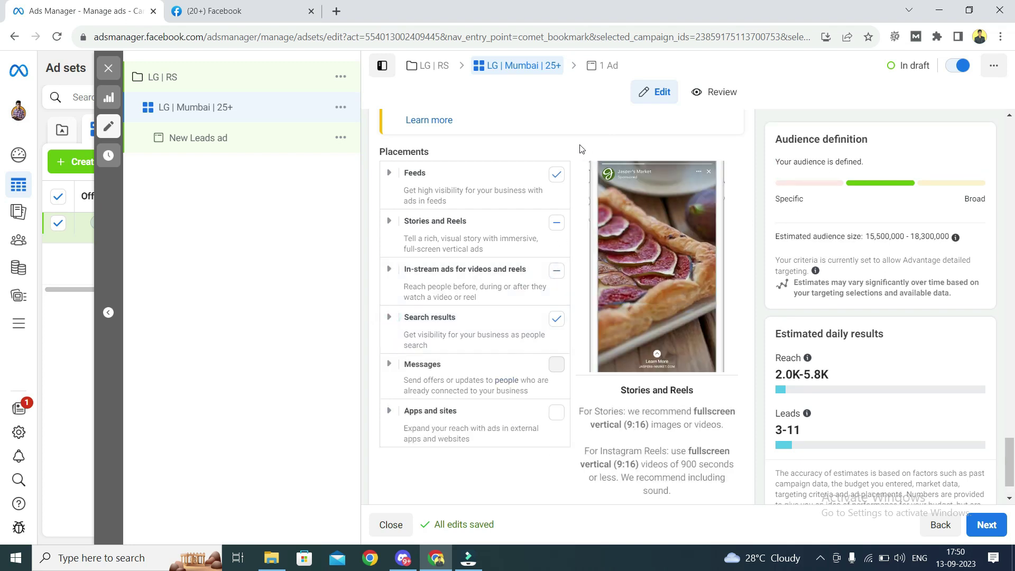
- Review the ad set's conversion location, performance goal, Facebook Page, budget and schedule, audience and placement settings from beginning to end
scroll(552, 196, "up", 3)
scroll(552, 196, "up", 1)
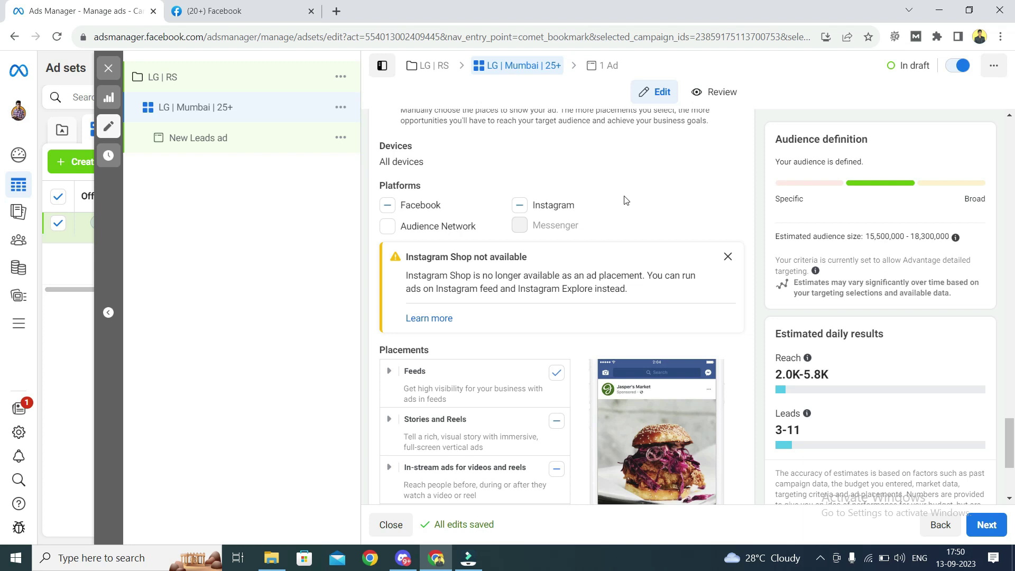
scroll(616, 223, "up", 3)
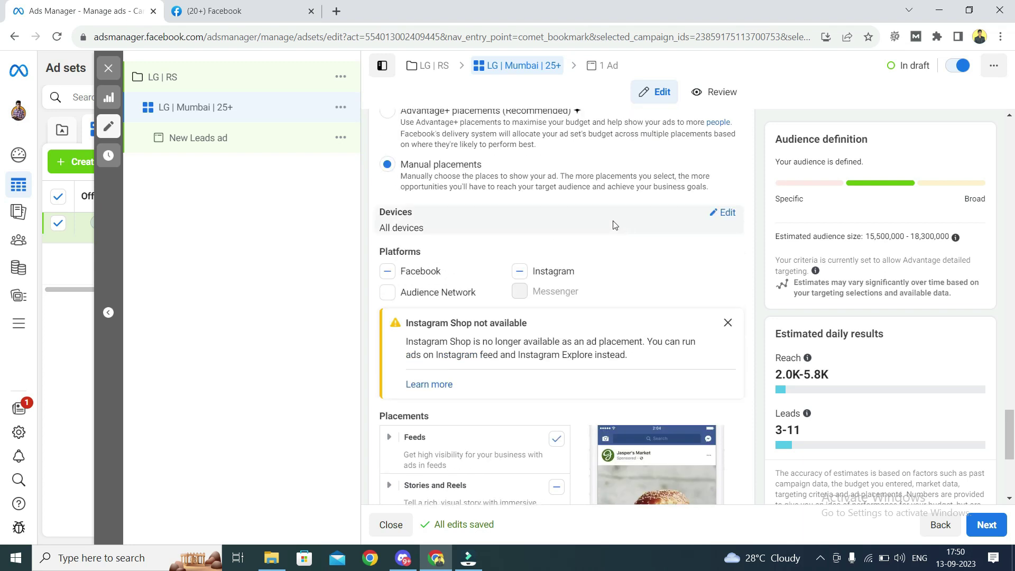
scroll(614, 226, "up", 5)
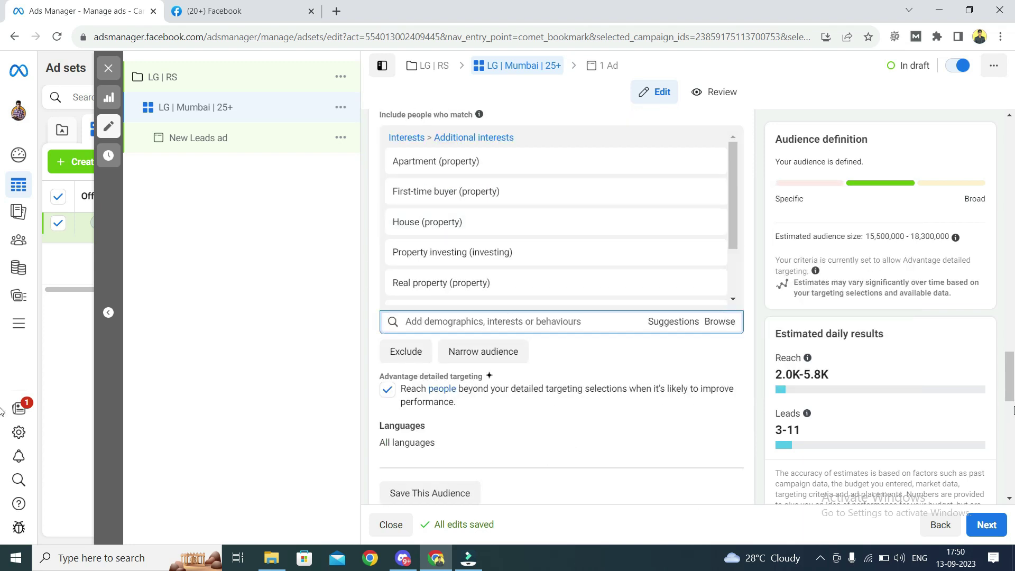
left_click_drag(1011, 388, 1012, 149)
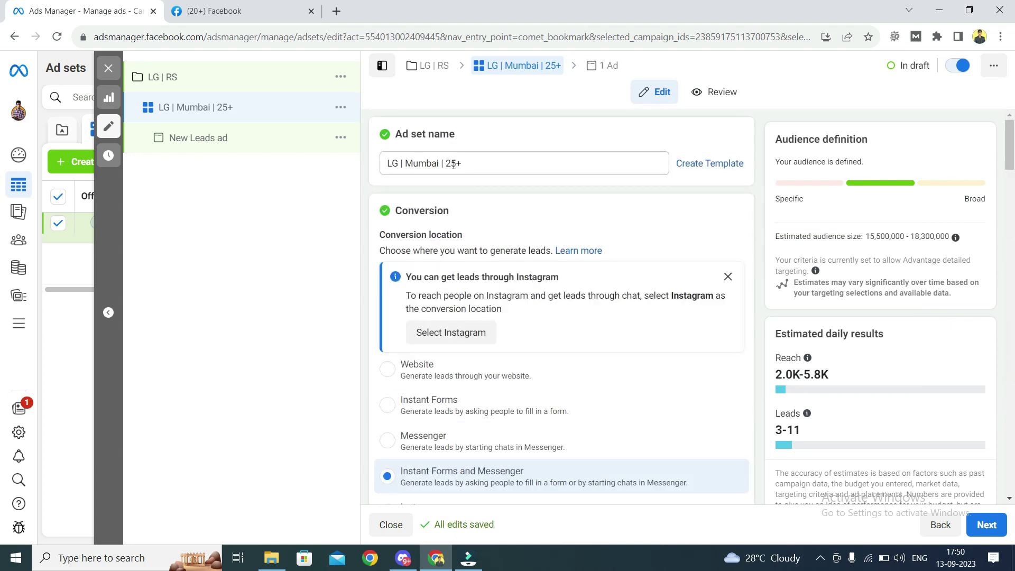
scroll(475, 353, "down", 3)
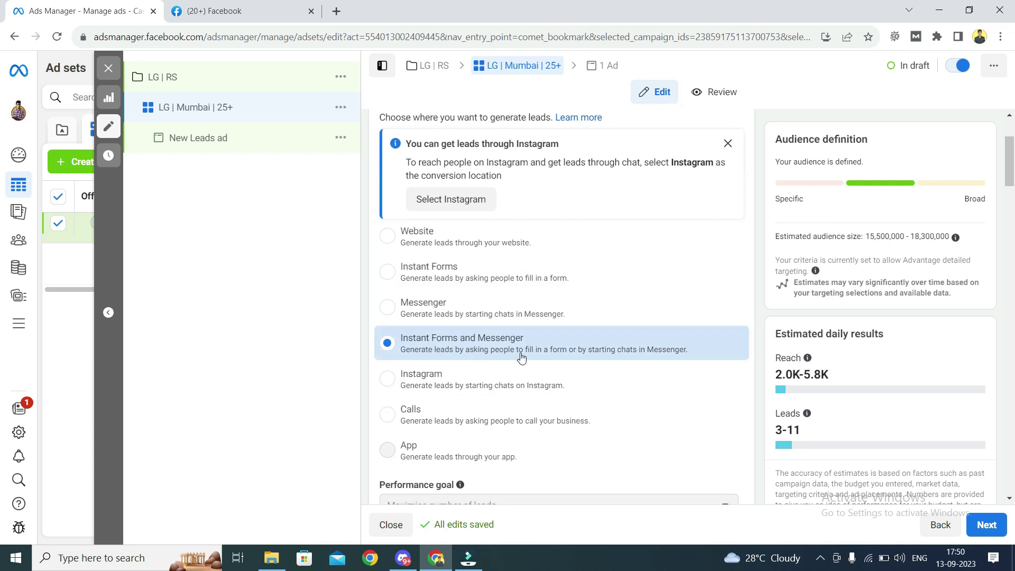
scroll(521, 358, "down", 6)
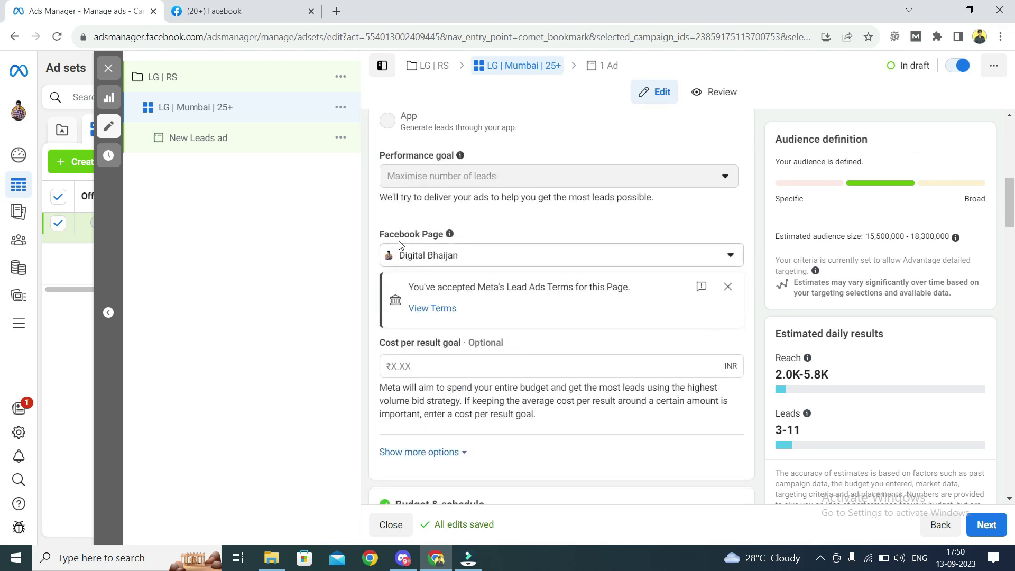
scroll(500, 414, "down", 6)
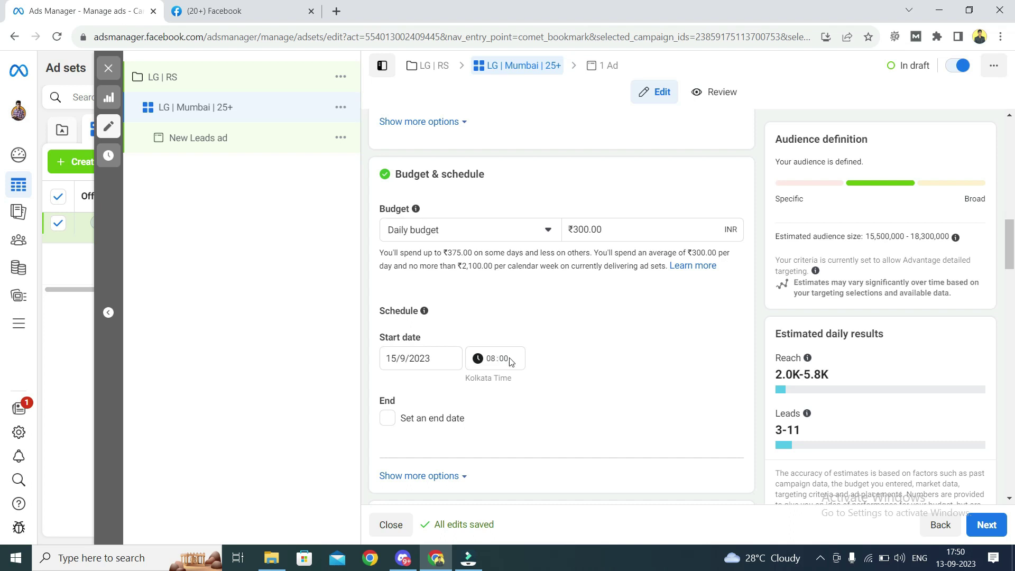
scroll(539, 360, "down", 8)
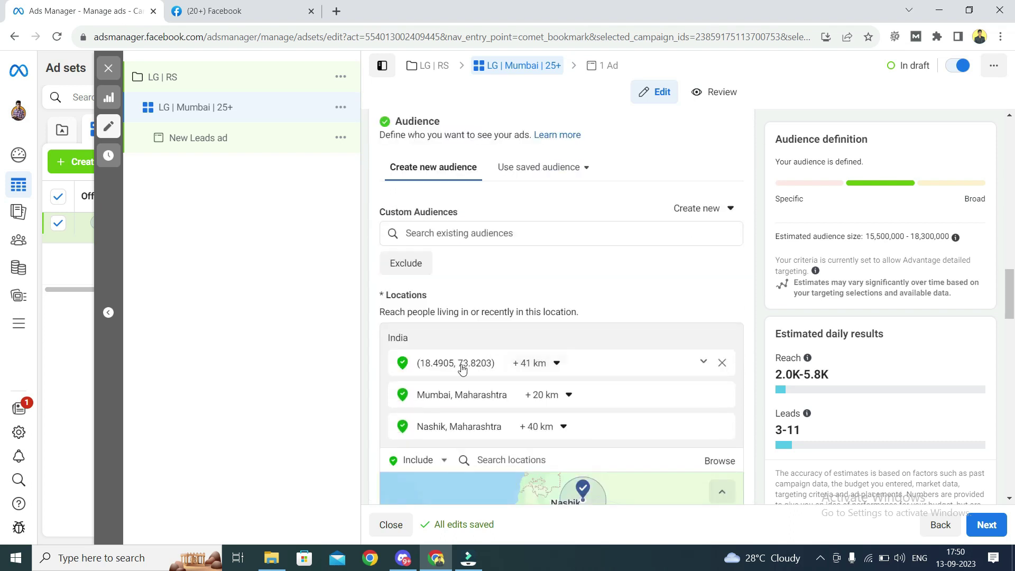
scroll(534, 362, "down", 3)
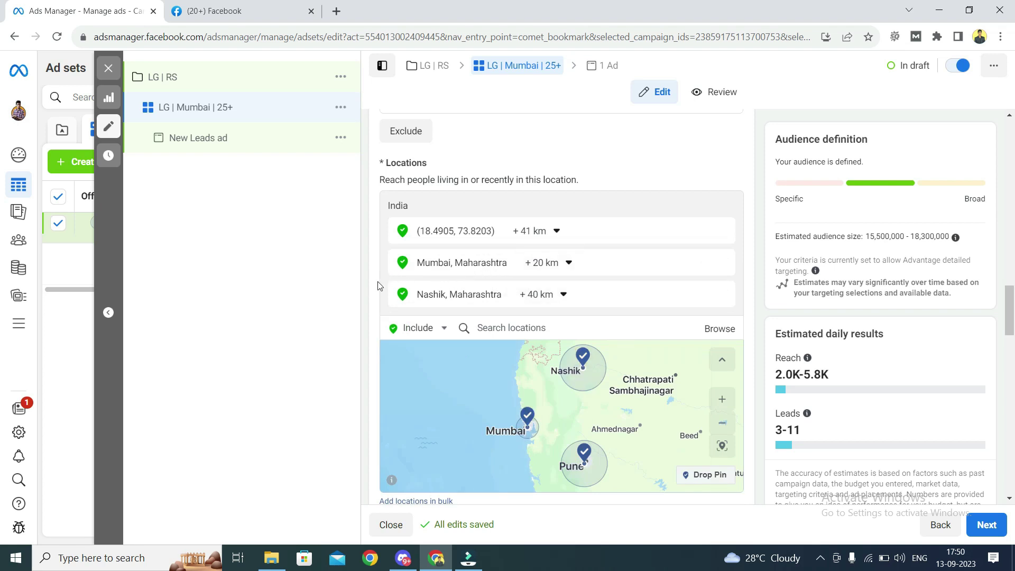
scroll(398, 278, "down", 3)
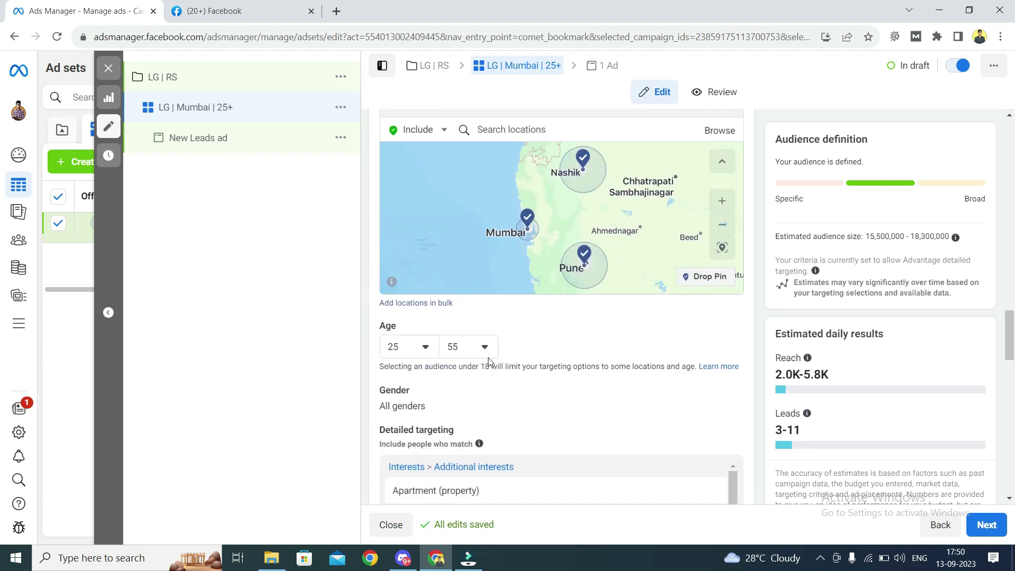
scroll(535, 364, "down", 5)
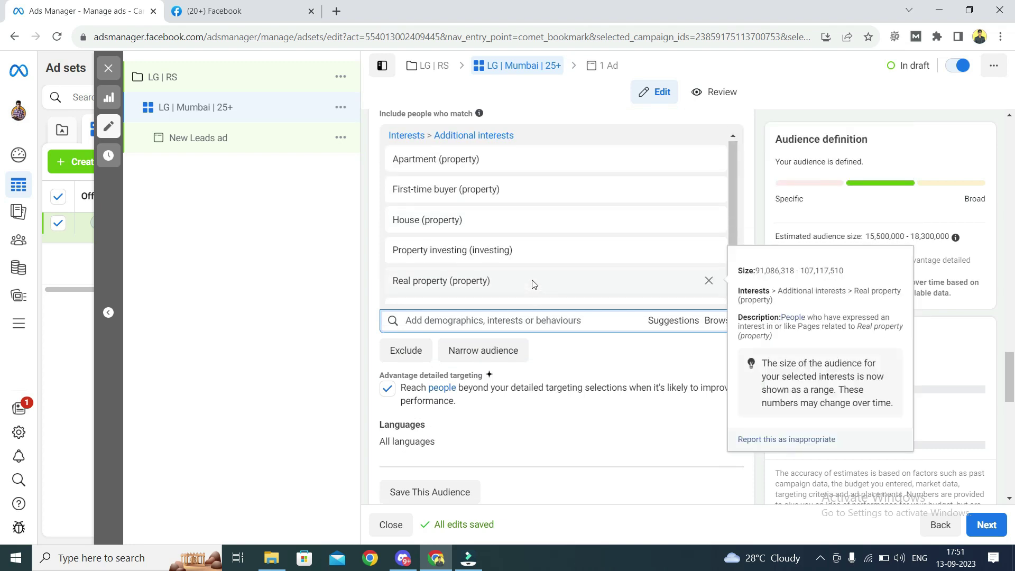
scroll(533, 291, "down", 2)
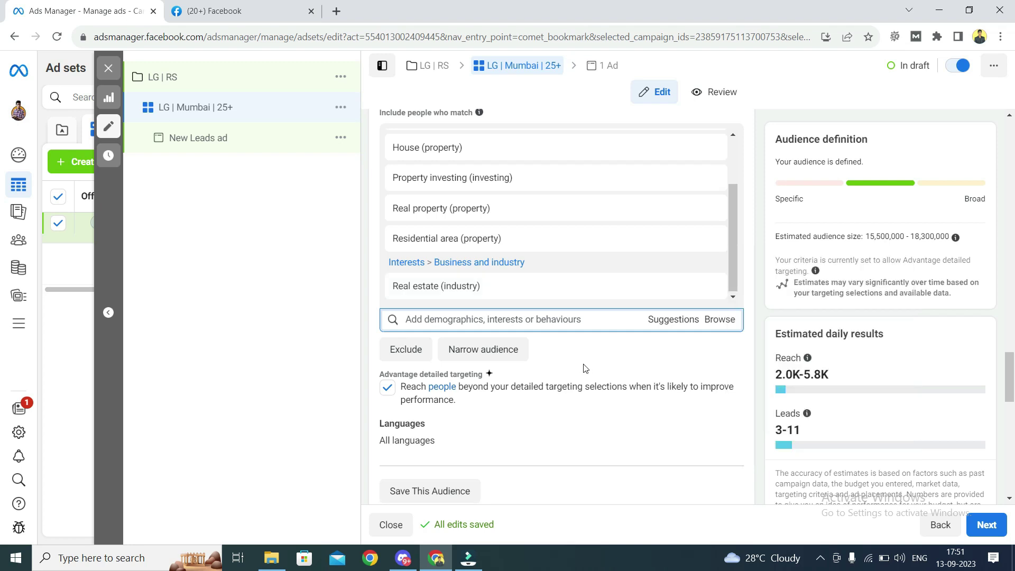
scroll(584, 369, "down", 5)
scroll(584, 369, "down", 1)
scroll(492, 275, "down", 3)
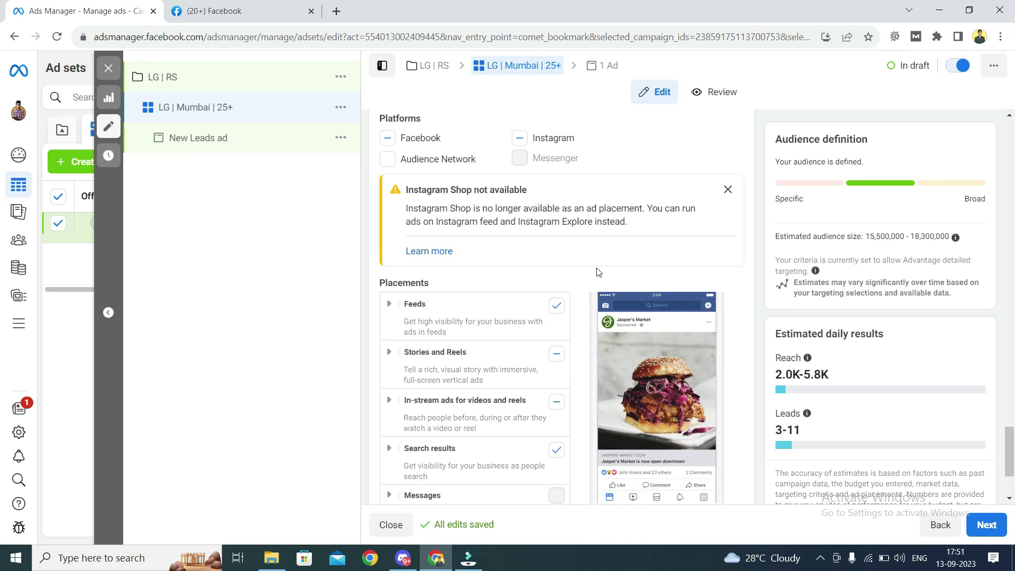
scroll(593, 362, "down", 2)
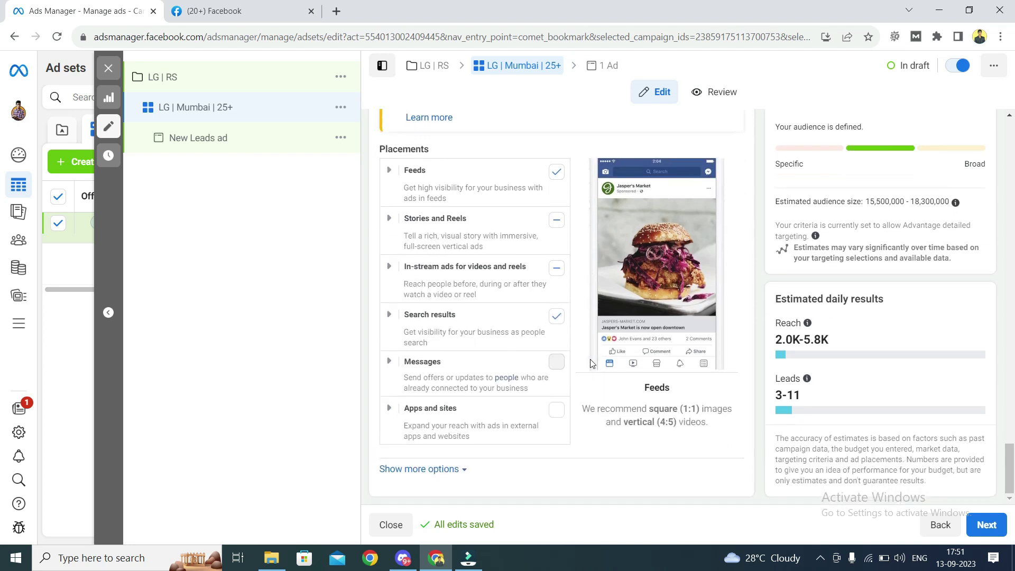
- Proceed to the ad level and rename the ad as "LG | RS | Img"
left_click(991, 525)
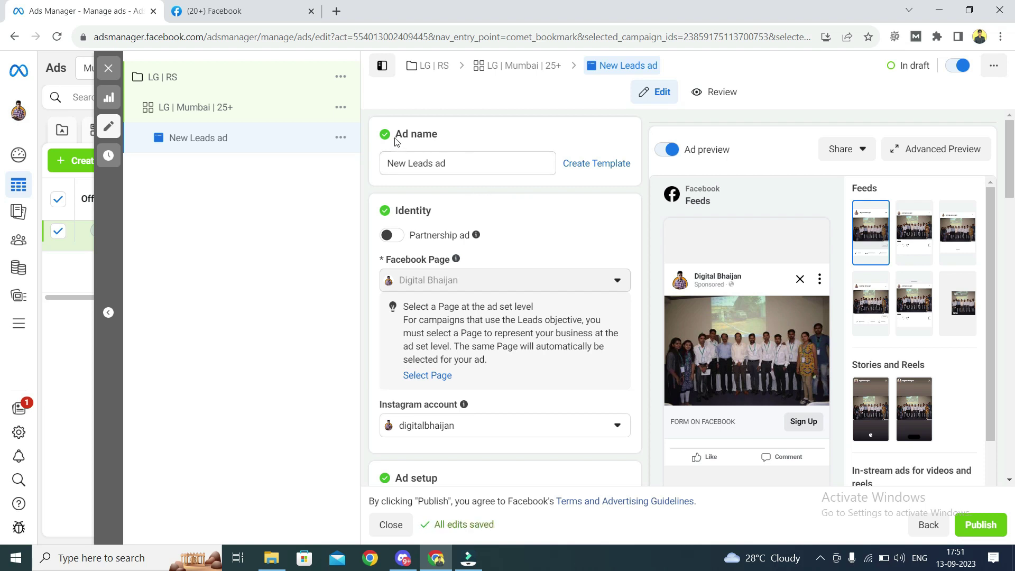
left_click_drag(401, 136, 445, 139)
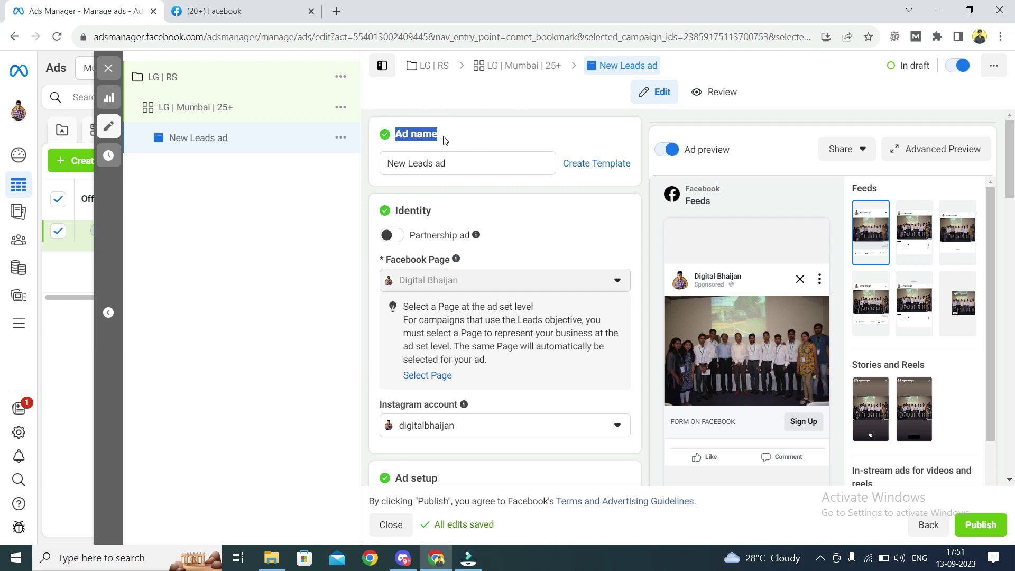
left_click(452, 164)
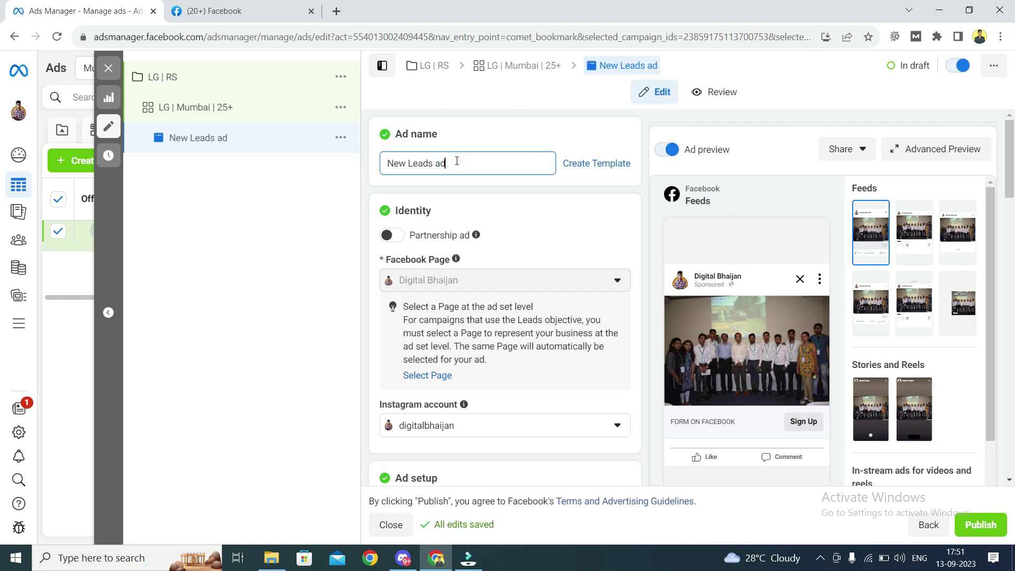
left_click_drag(457, 163, 381, 163)
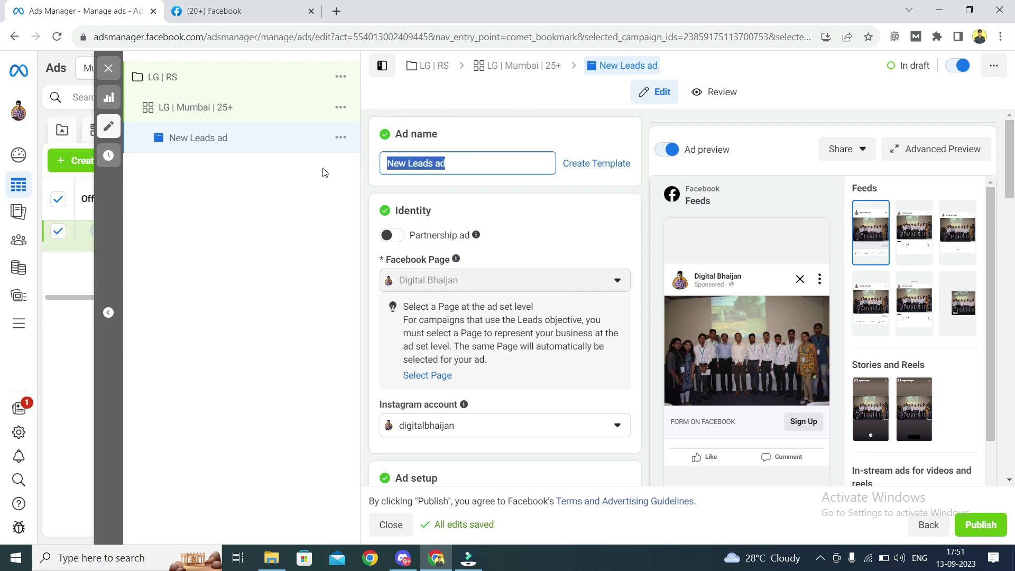
type("LG | RS | Img")
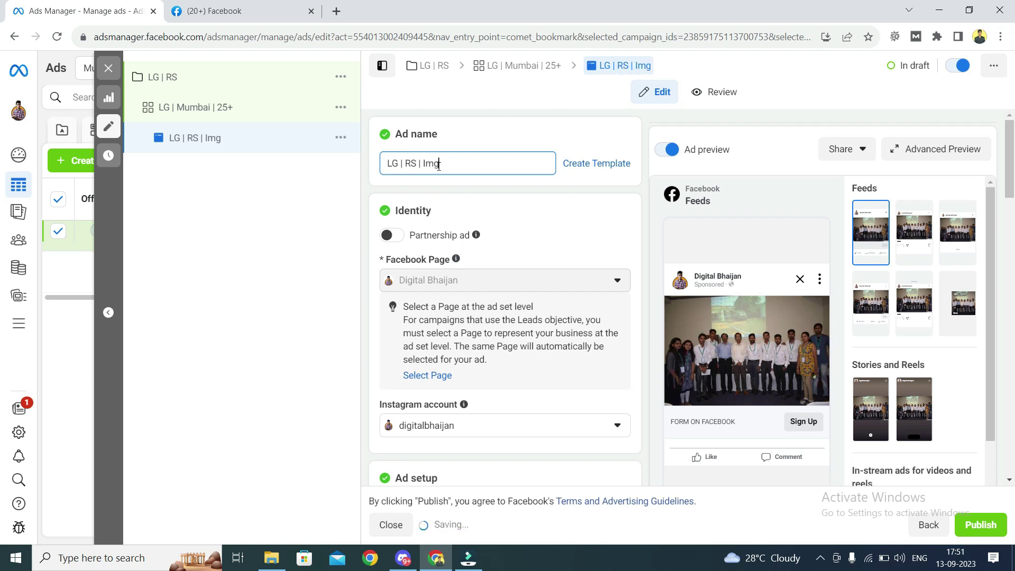
left_click_drag(447, 164, 388, 166)
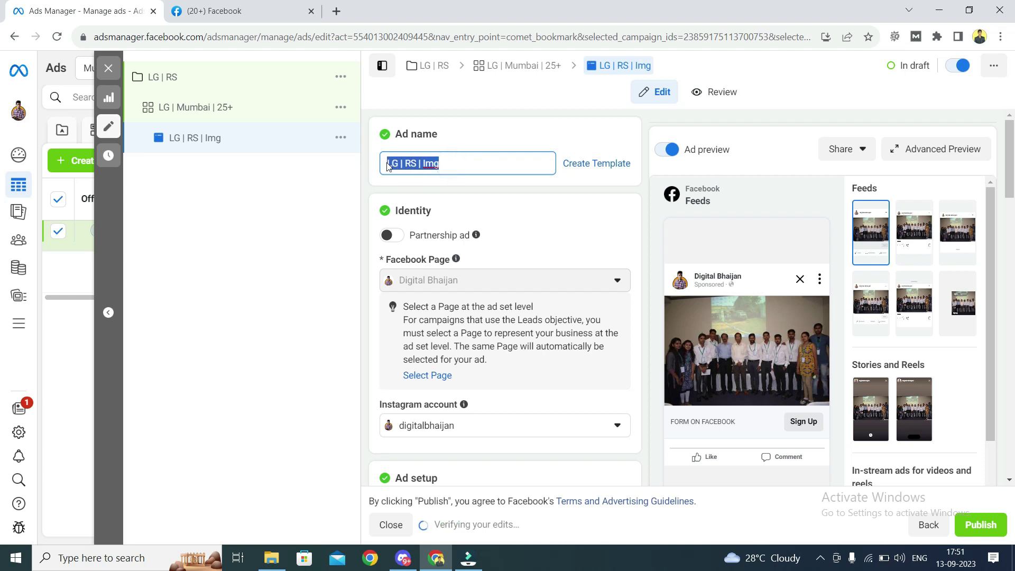
left_click(402, 164)
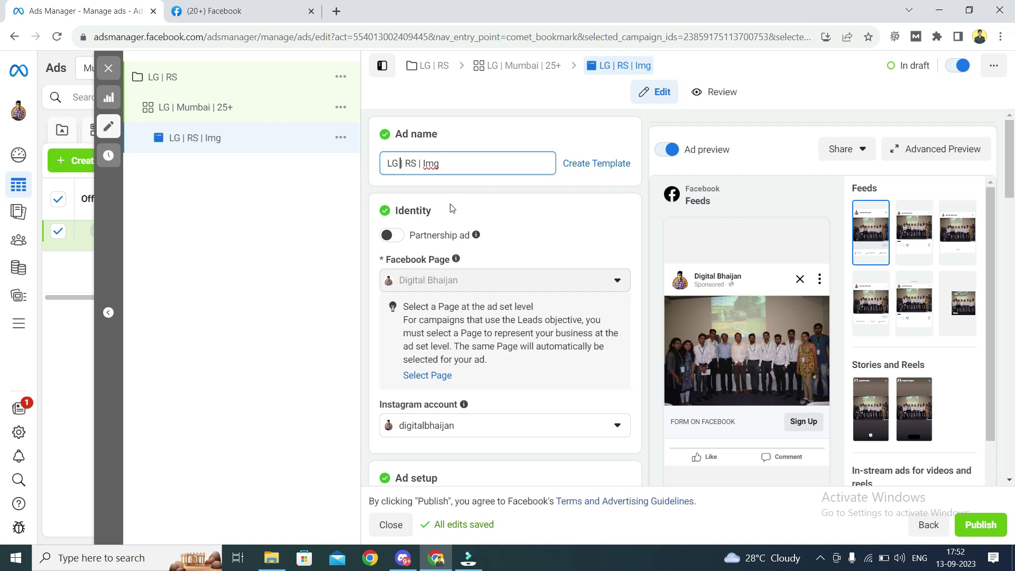
- Clear the preselected image from the ad creative
scroll(492, 233, "down", 4)
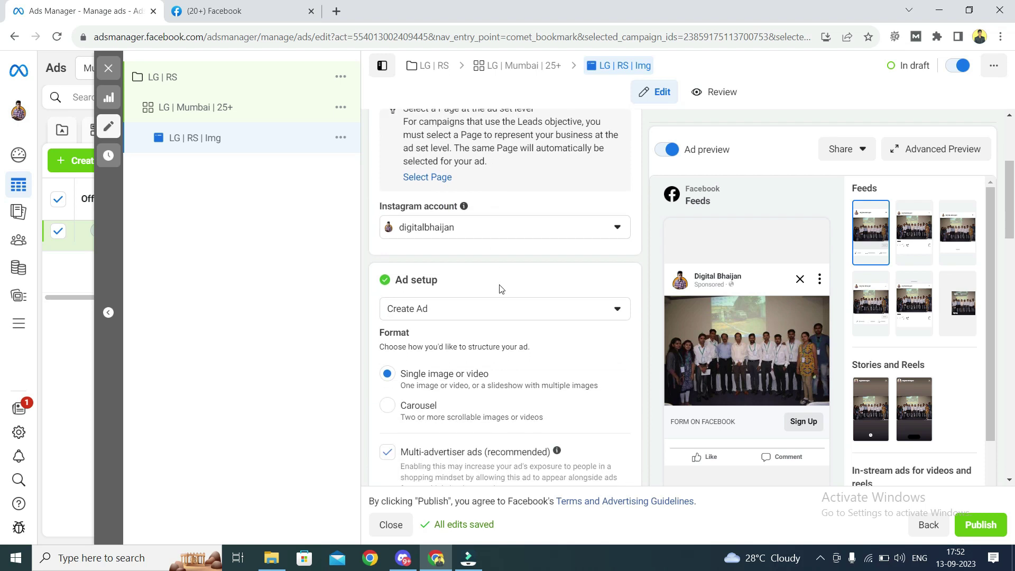
scroll(501, 289, "down", 3)
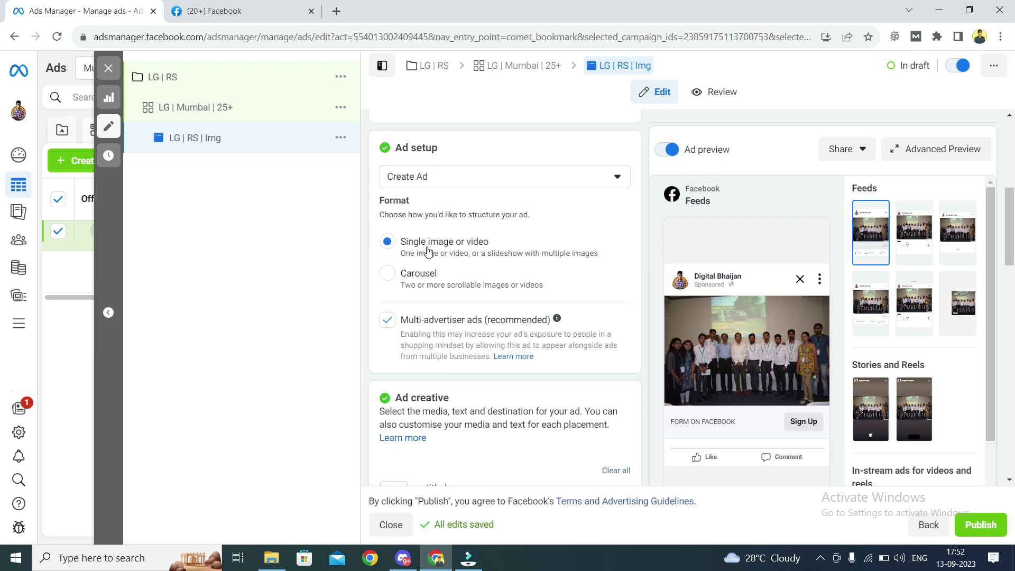
scroll(430, 250, "down", 4)
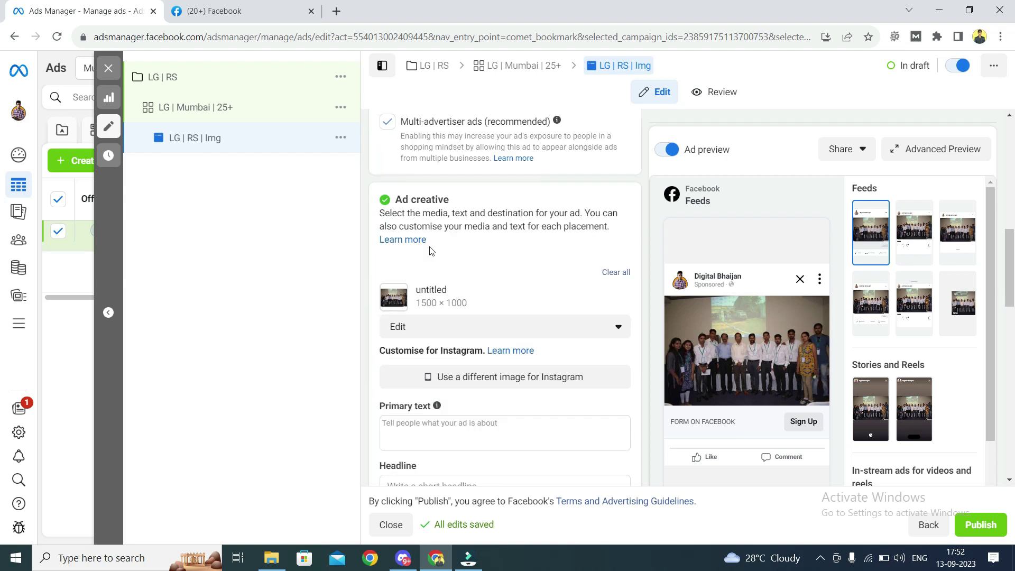
scroll(438, 213, "down", 1)
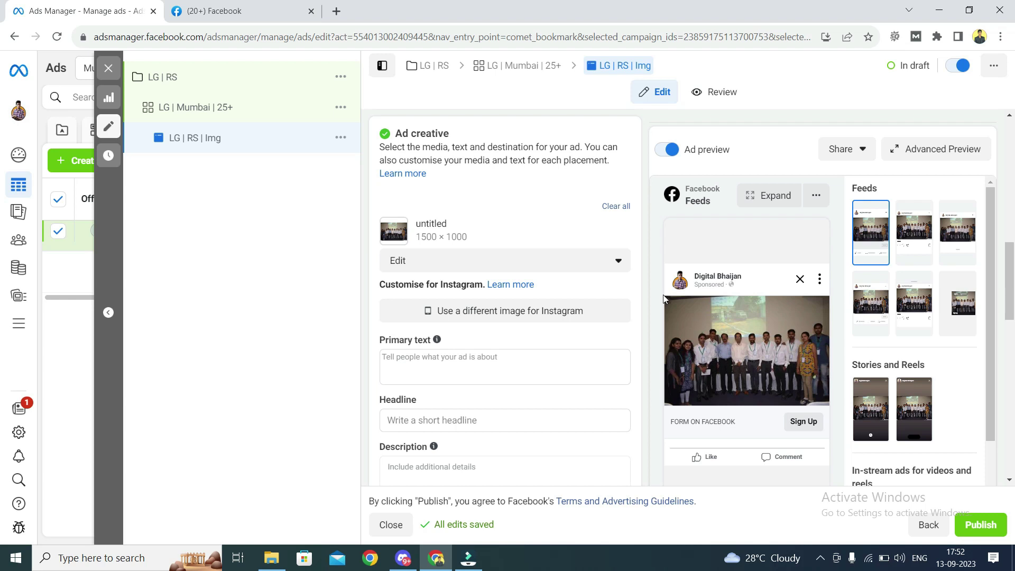
left_click(612, 207)
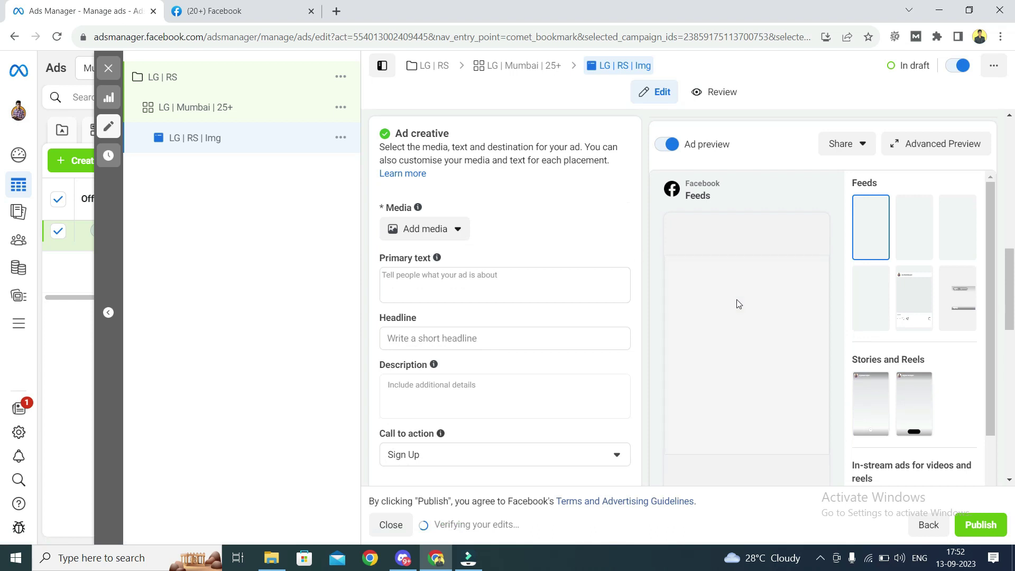
mouse_move(750, 351)
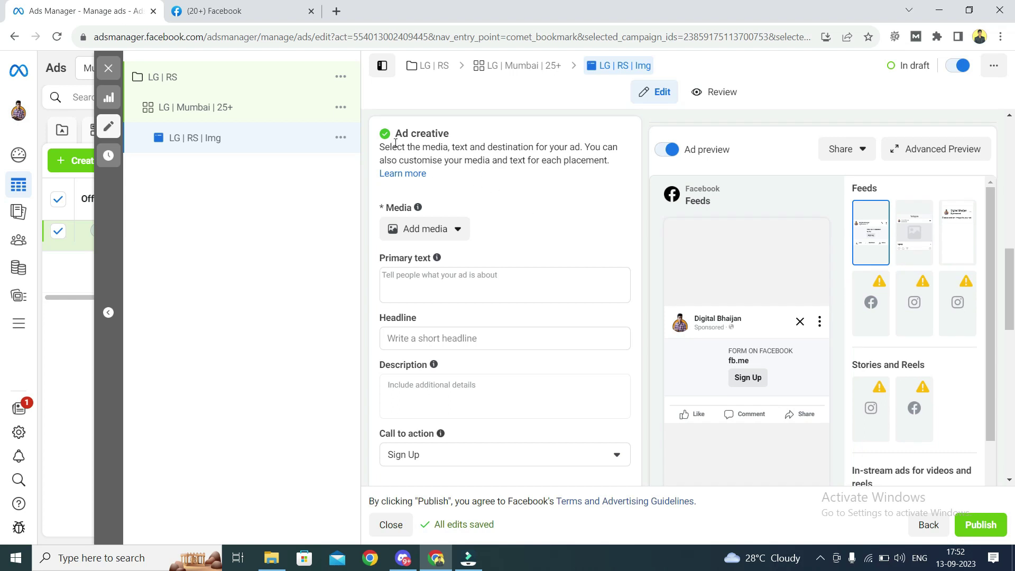
triple_click(410, 133)
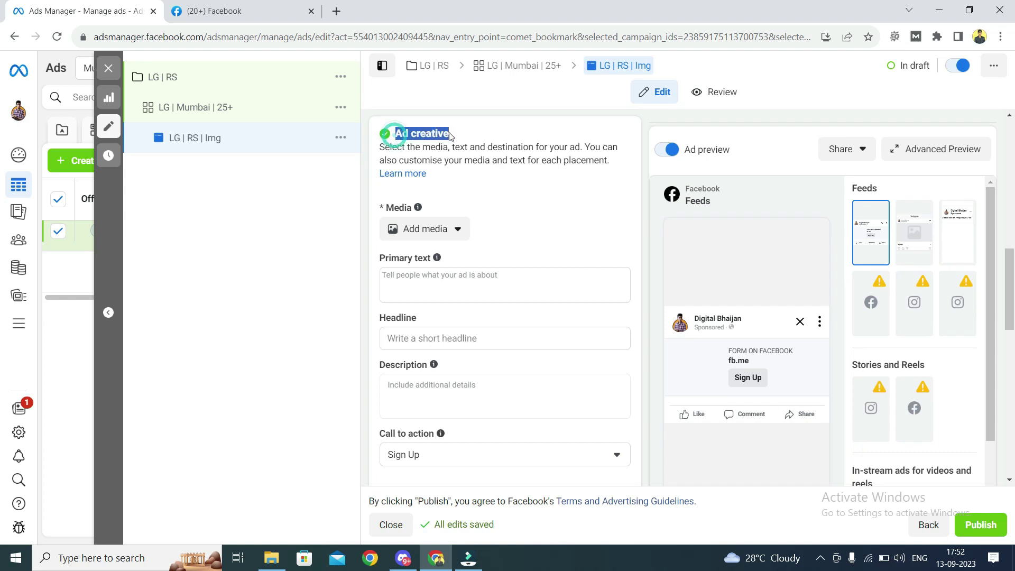
left_click(546, 149)
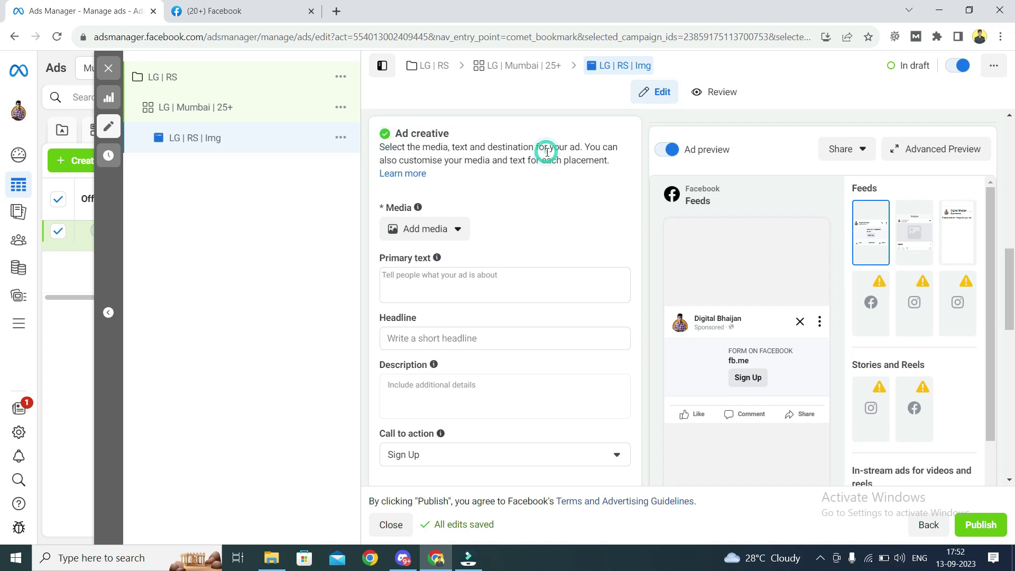
- Switch to the Facebook feed and examine the primary text, image, headline and call to action of a sponsored Udemy post
left_click(216, 16)
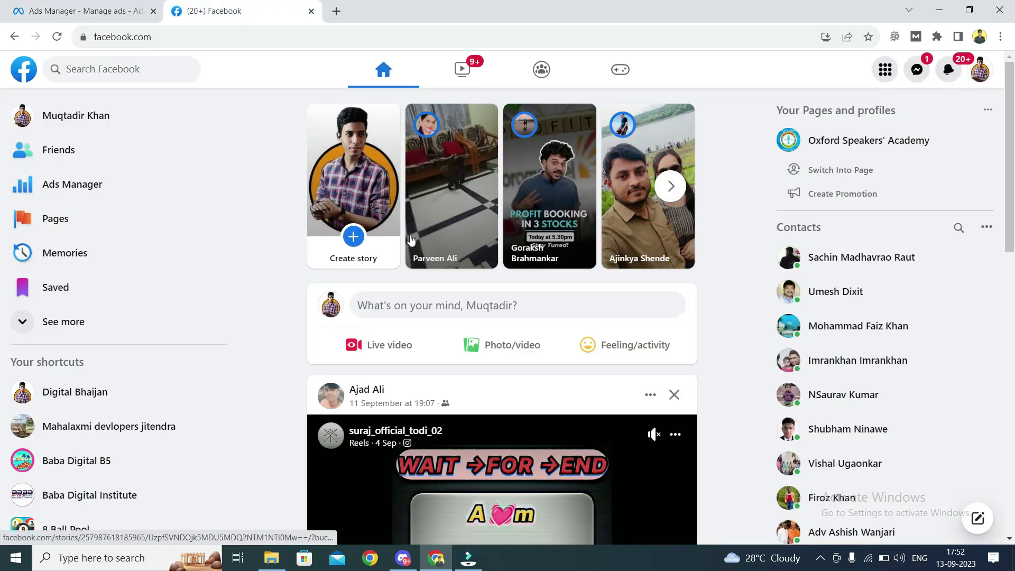
scroll(435, 342, "down", 10)
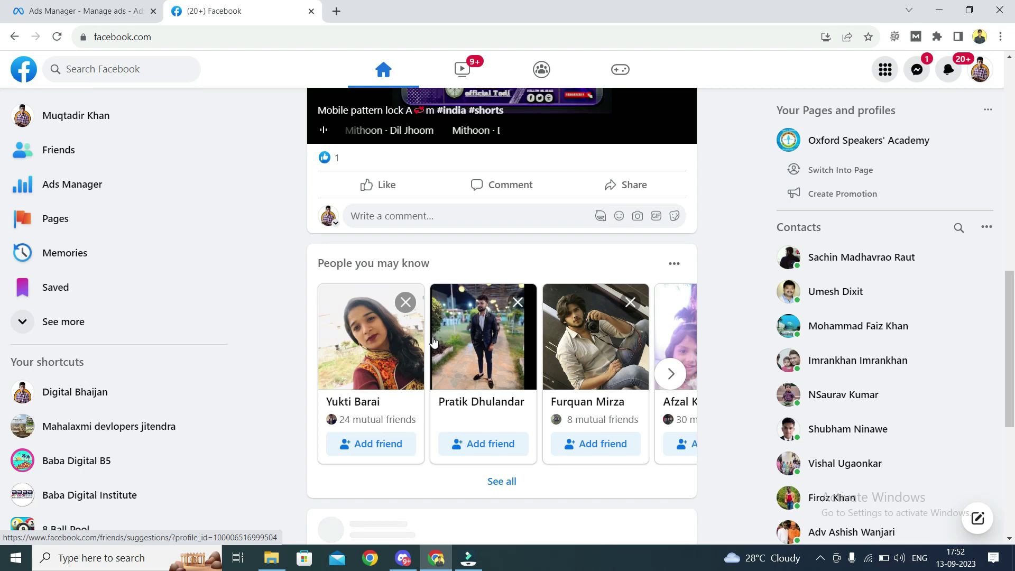
scroll(434, 342, "down", 4)
scroll(434, 338, "down", 4)
scroll(432, 344, "up", 1)
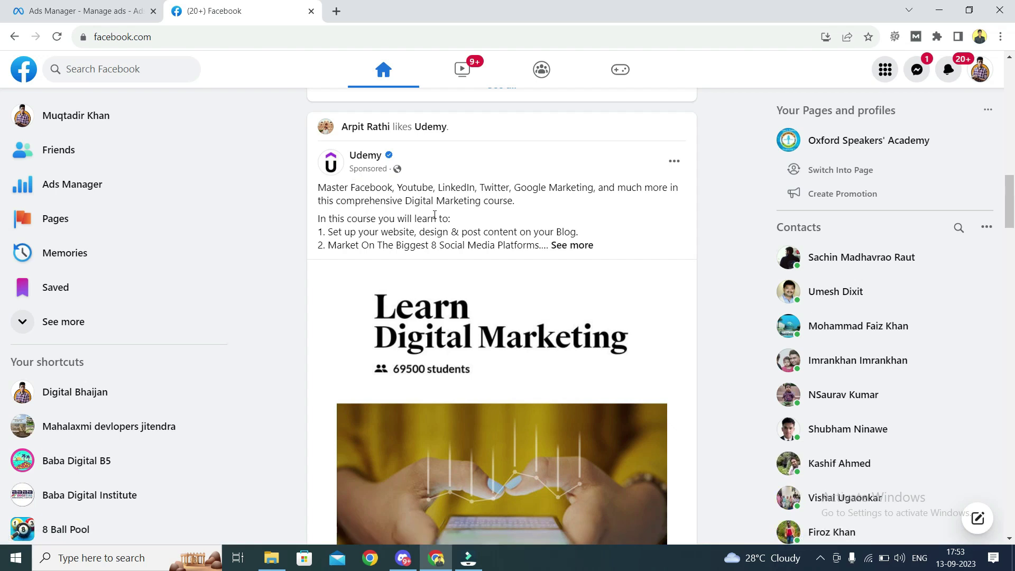
left_click_drag(317, 192, 566, 246)
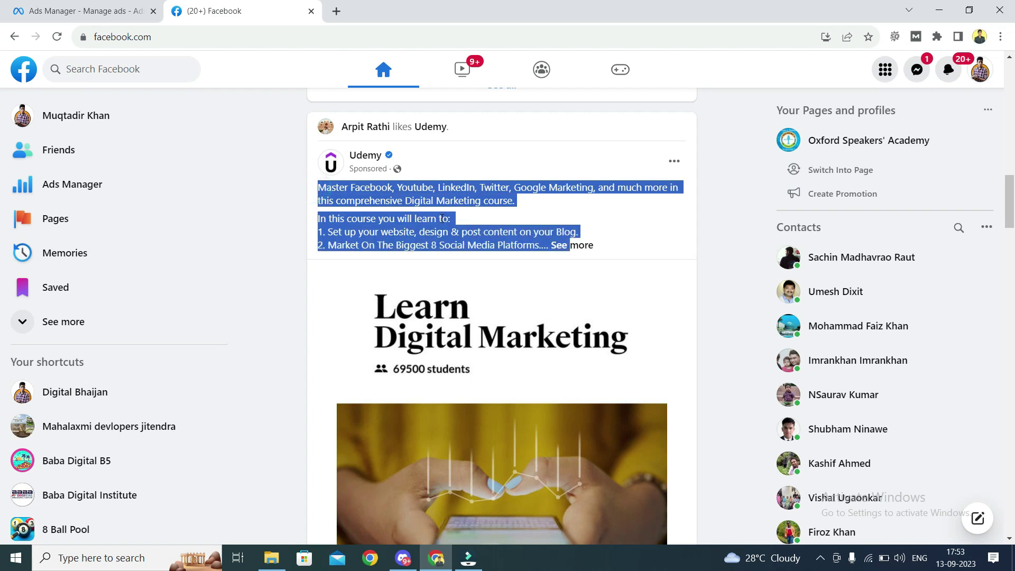
left_click(713, 211)
scroll(711, 212, "down", 3)
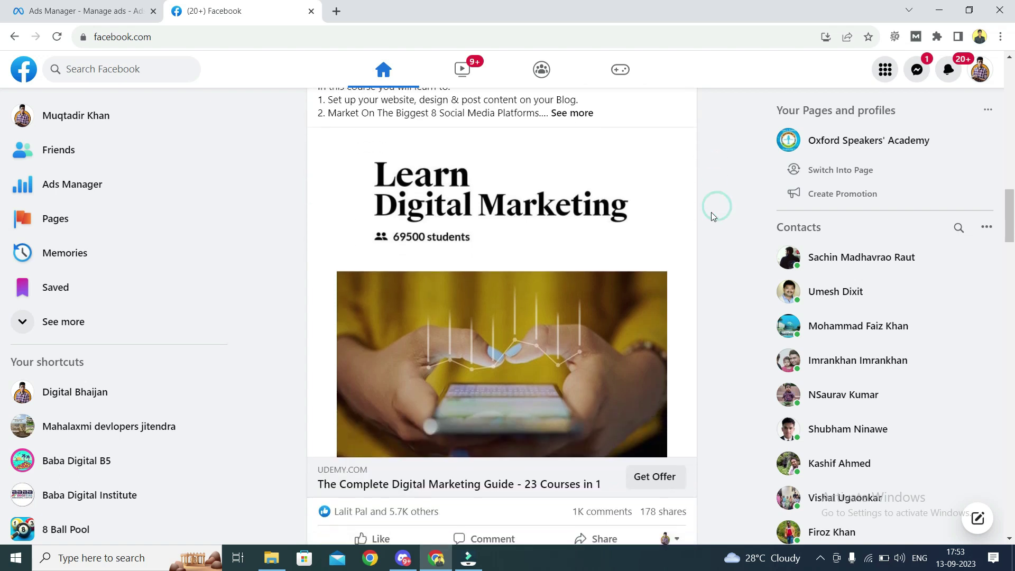
left_click_drag(507, 318, 487, 288)
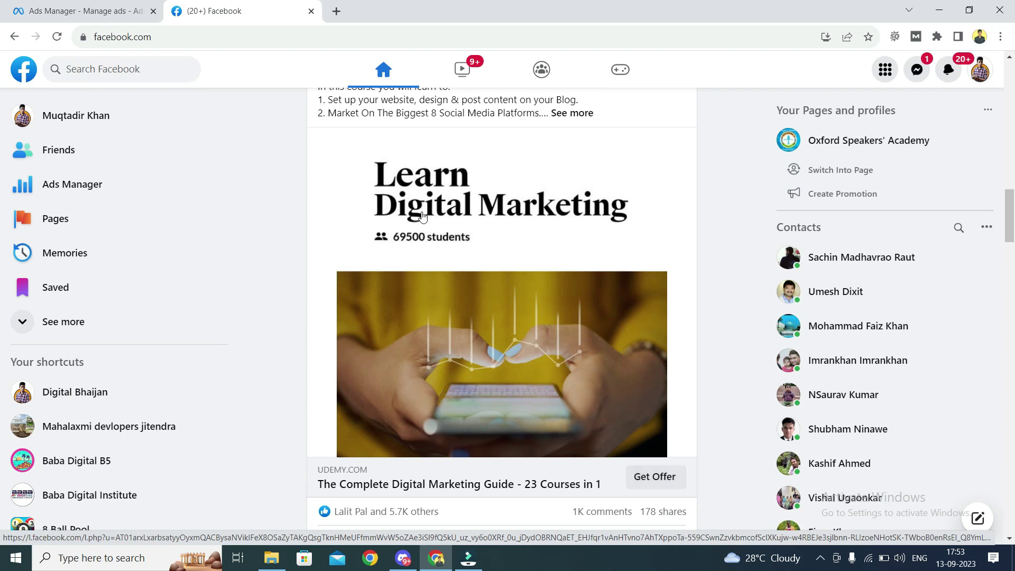
- Return to Ads Manager and upload the "Real Estate" image from the Downloads folder as the ad's media
left_click(70, 5)
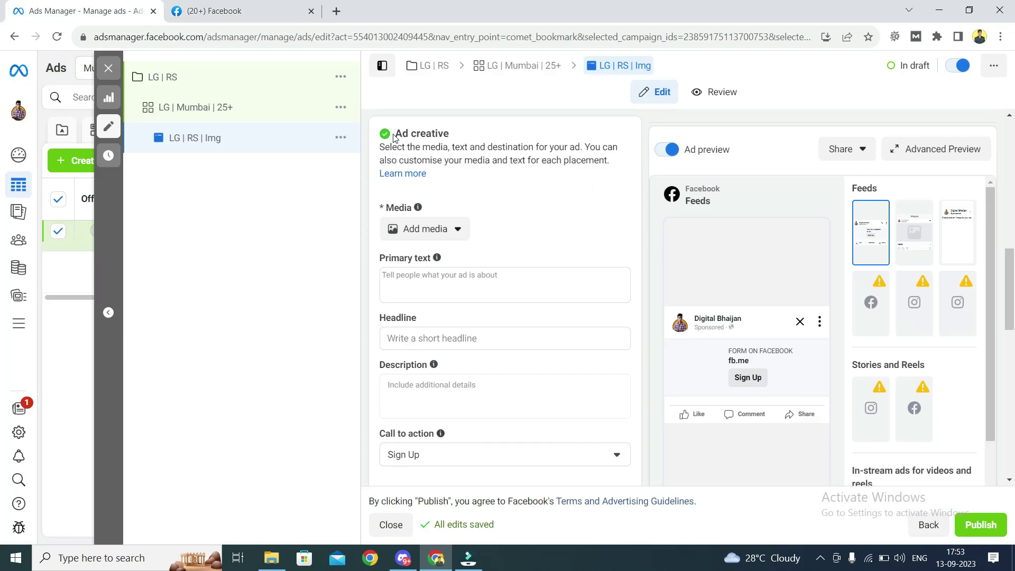
left_click_drag(394, 137, 460, 138)
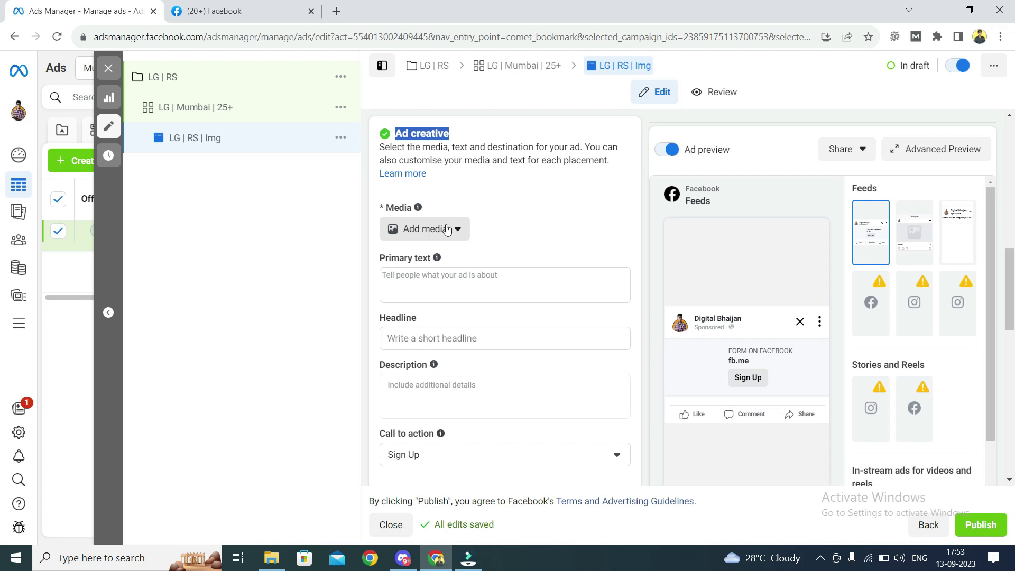
left_click(511, 201)
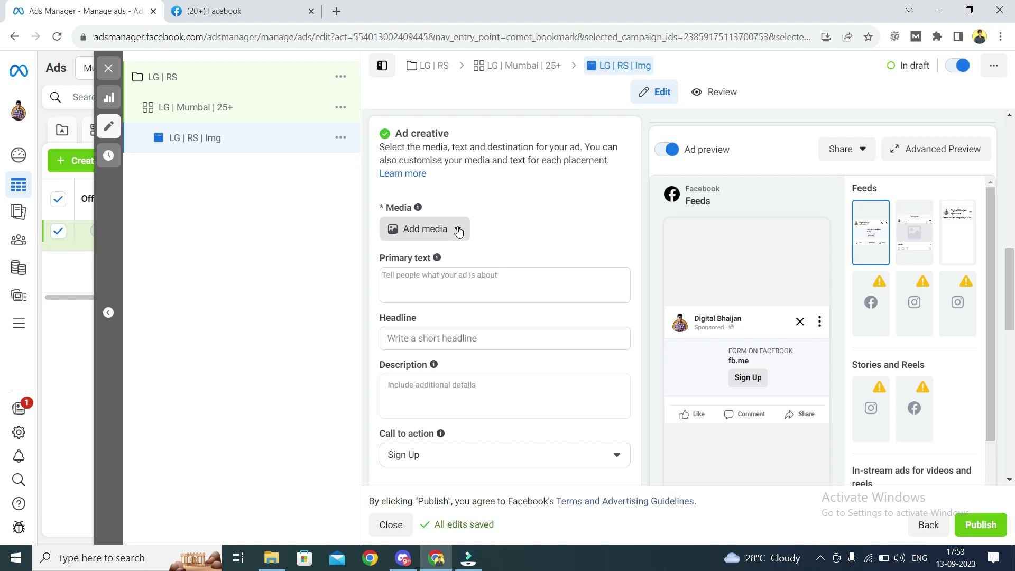
left_click(458, 231)
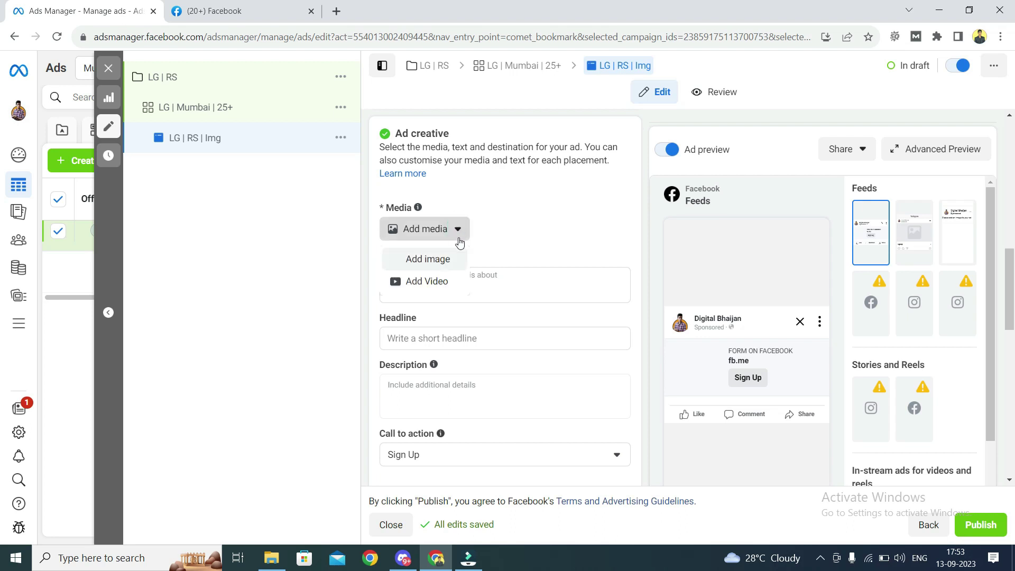
left_click(437, 264)
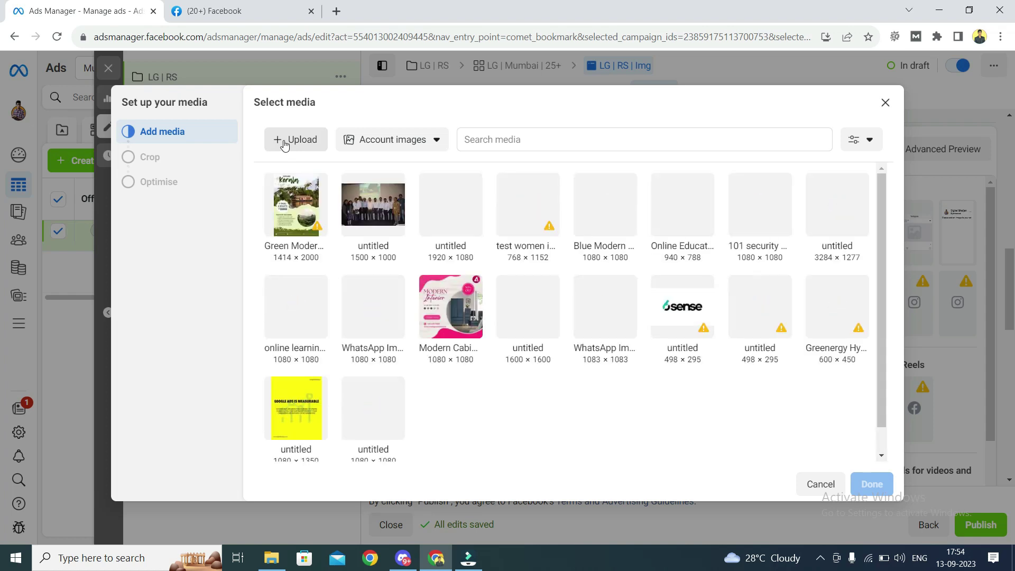
left_click(295, 141)
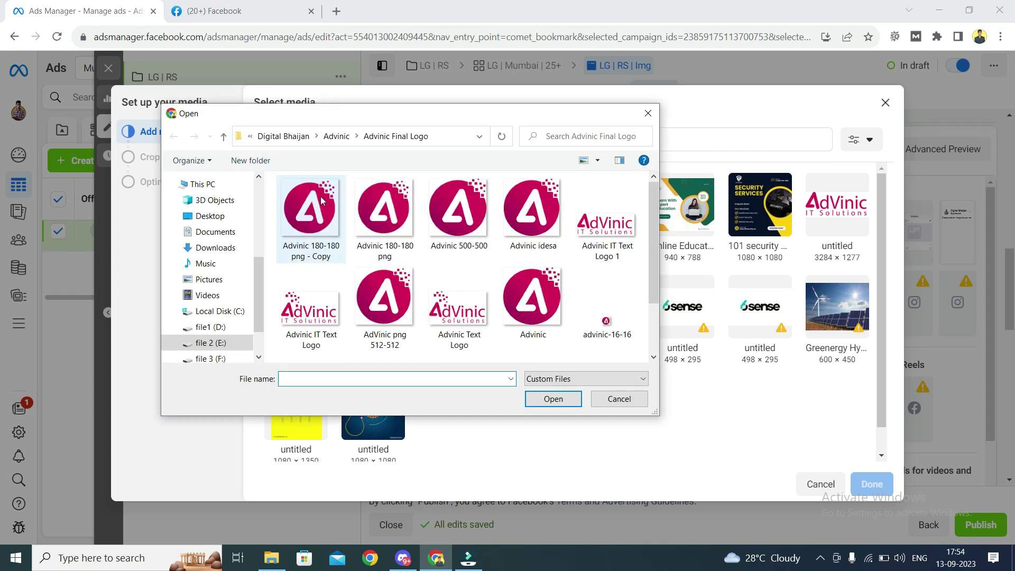
left_click(225, 248)
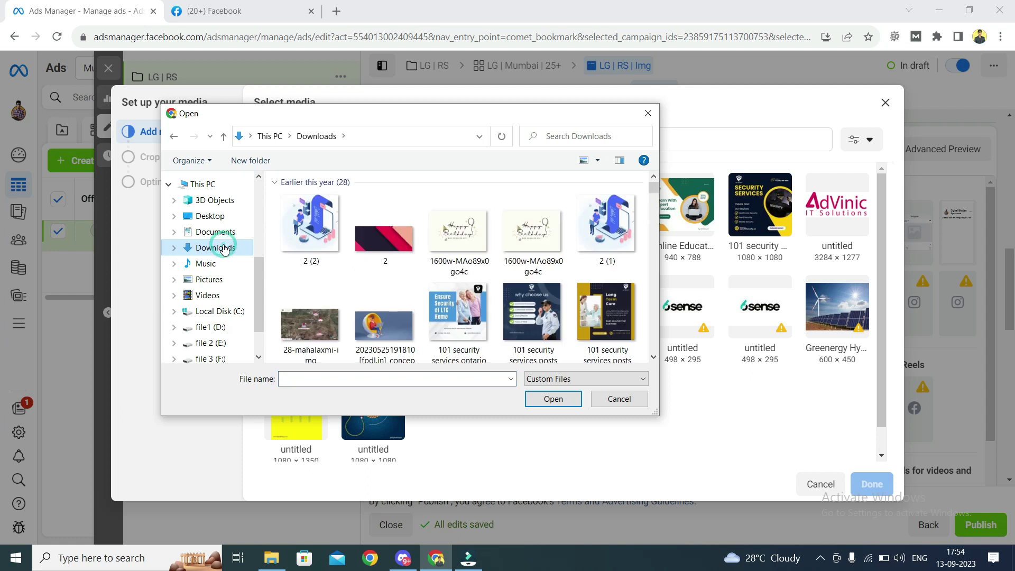
left_click(302, 221)
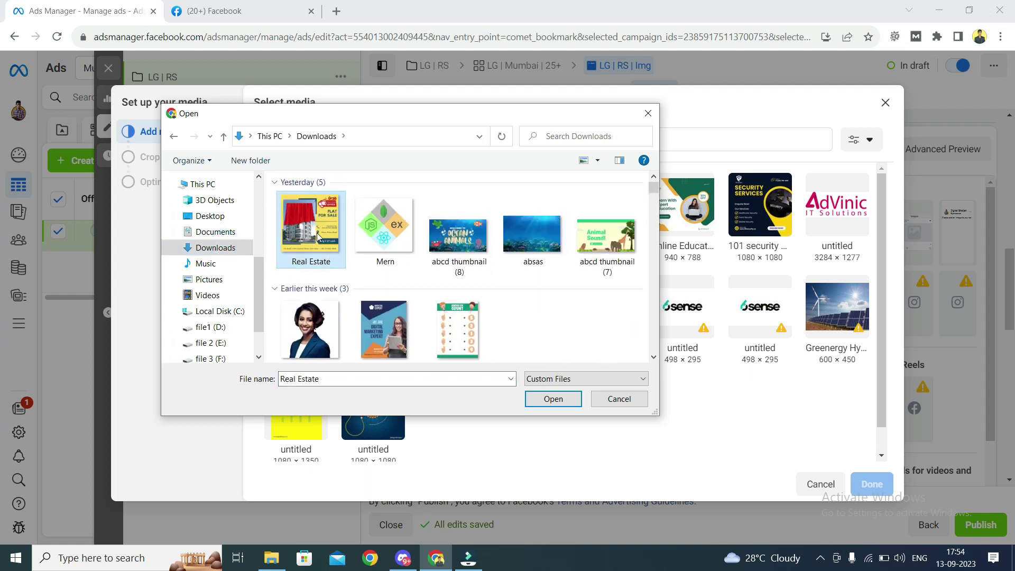
left_click(547, 401)
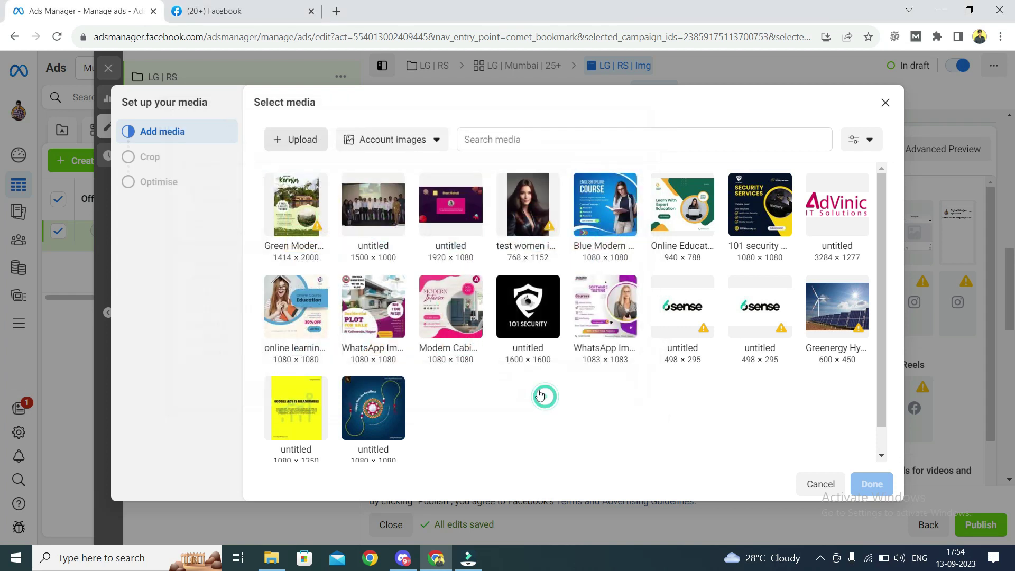
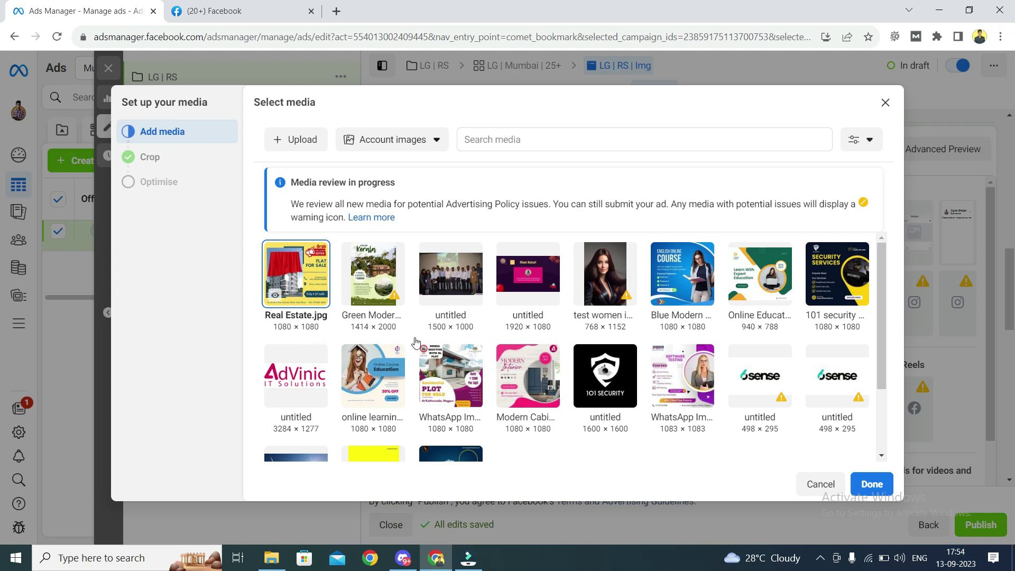
left_click(885, 485)
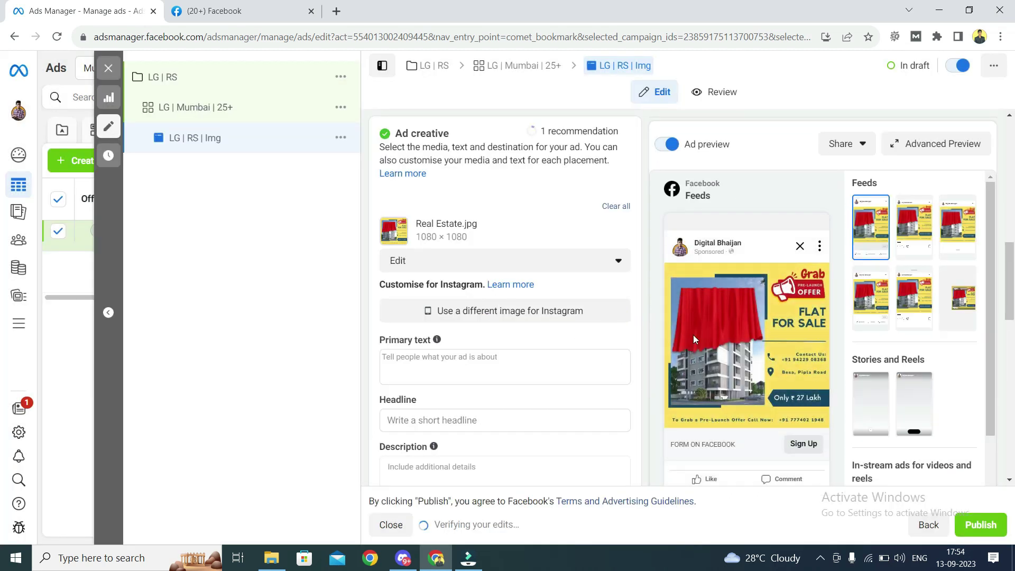
mouse_move(804, 376)
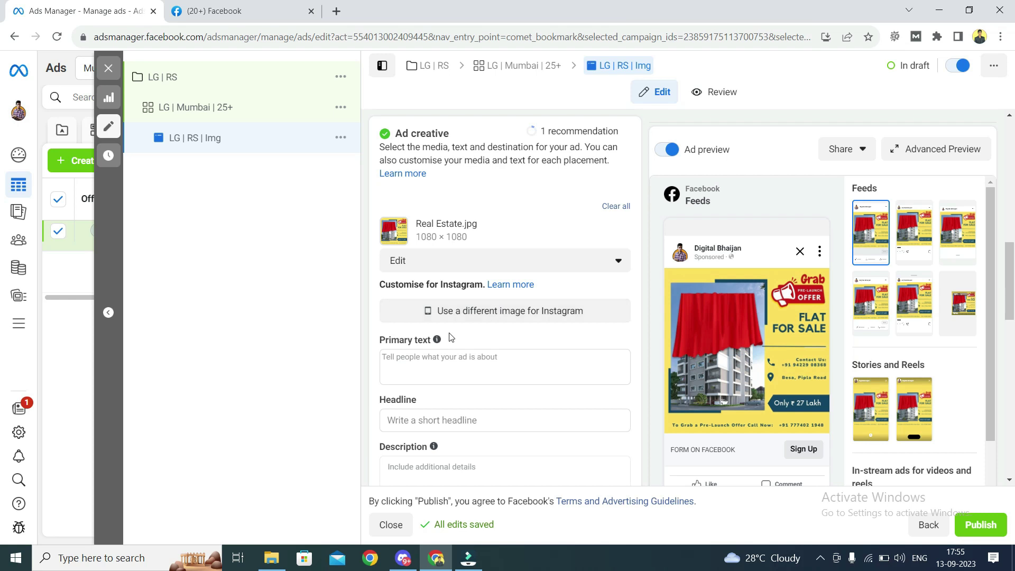
- Compare the ad's primary text field with the primary text of the sponsored Udemy post in the Facebook feed
scroll(451, 338, "down", 1)
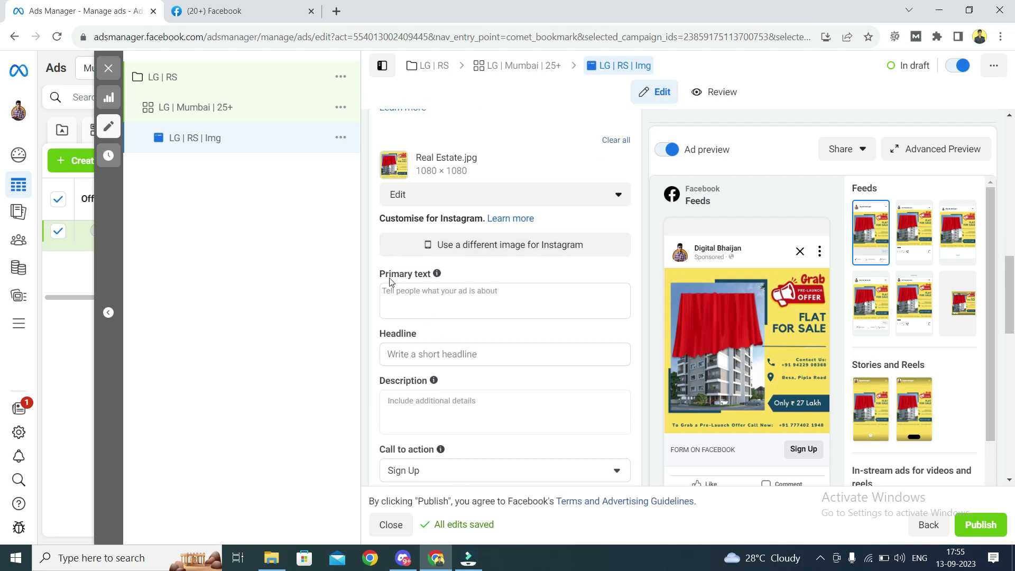
left_click(415, 294)
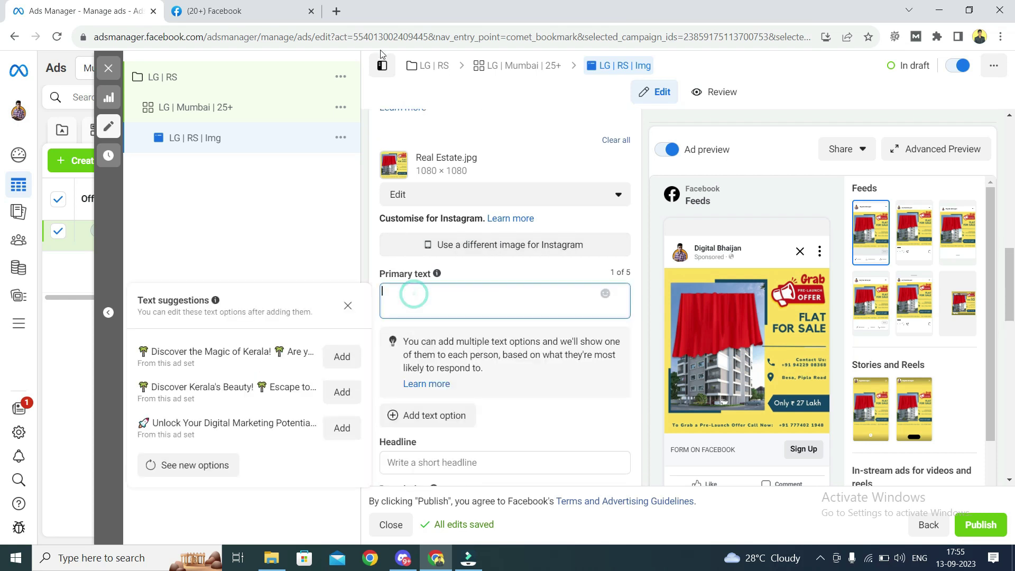
left_click(279, 13)
scroll(471, 240, "up", 2)
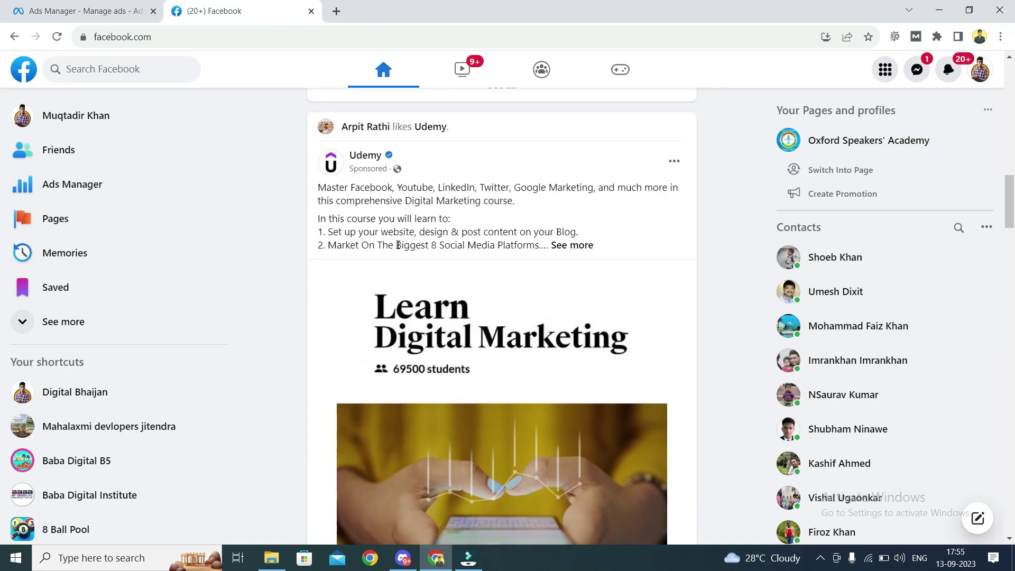
left_click_drag(315, 190, 503, 244)
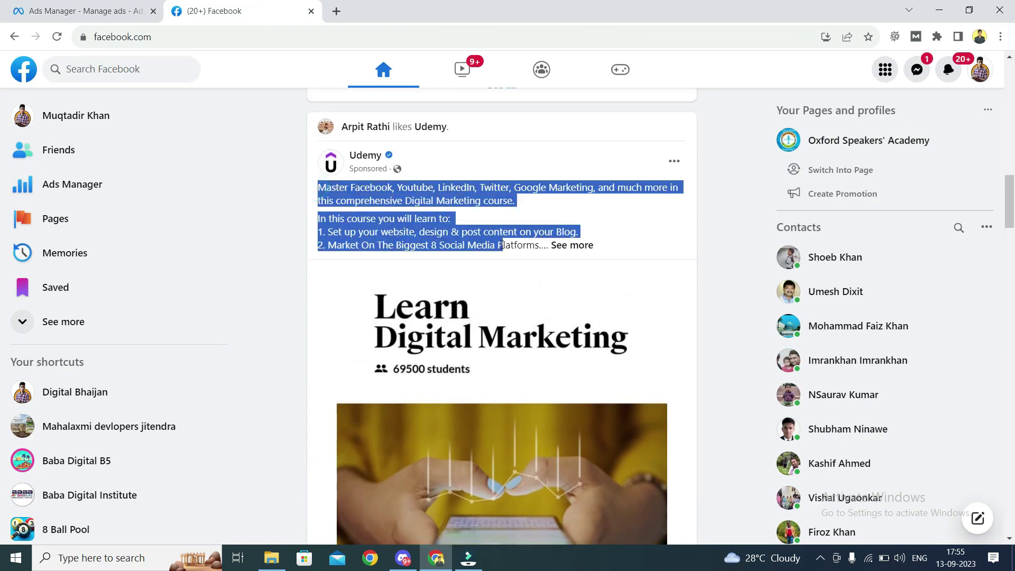
left_click(708, 256)
left_click(79, 11)
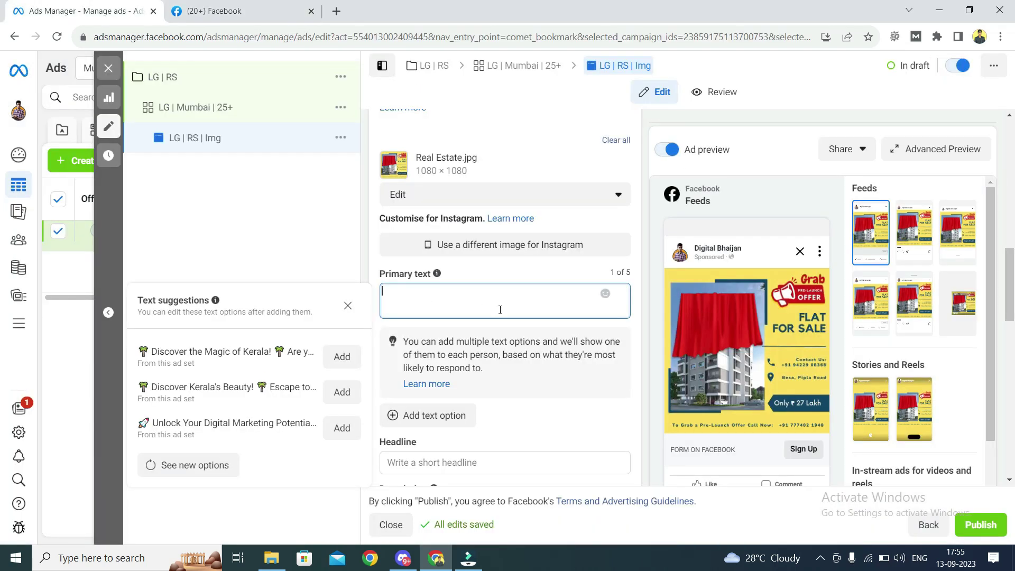
left_click(318, 262)
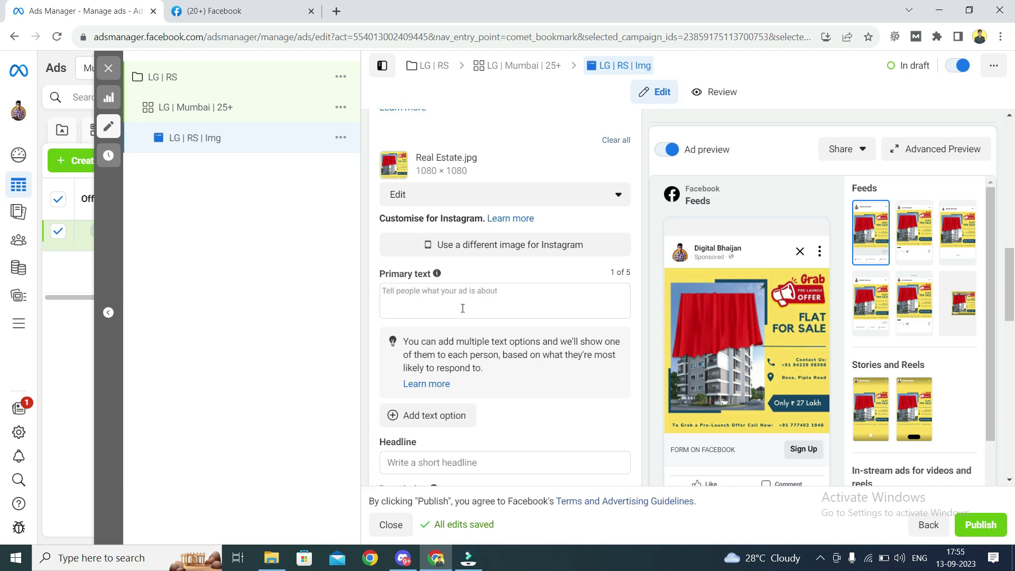
- Open ChatGPT and send "write primary text for real estate for facebook ads. Mention all the amenities for project. keep it short and include emojis"
left_click(337, 11)
type("chat")
key("Return")
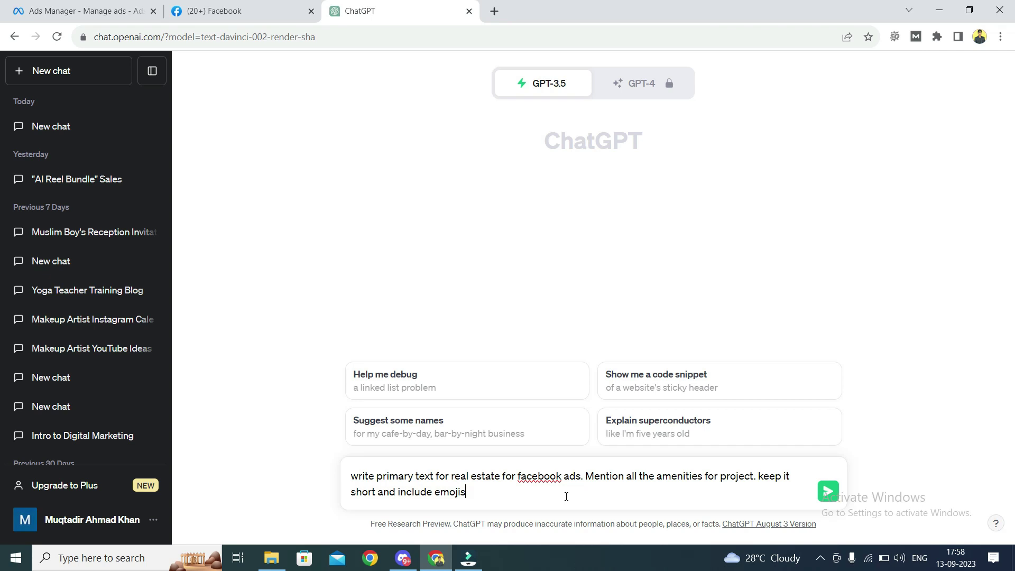
left_click(828, 495)
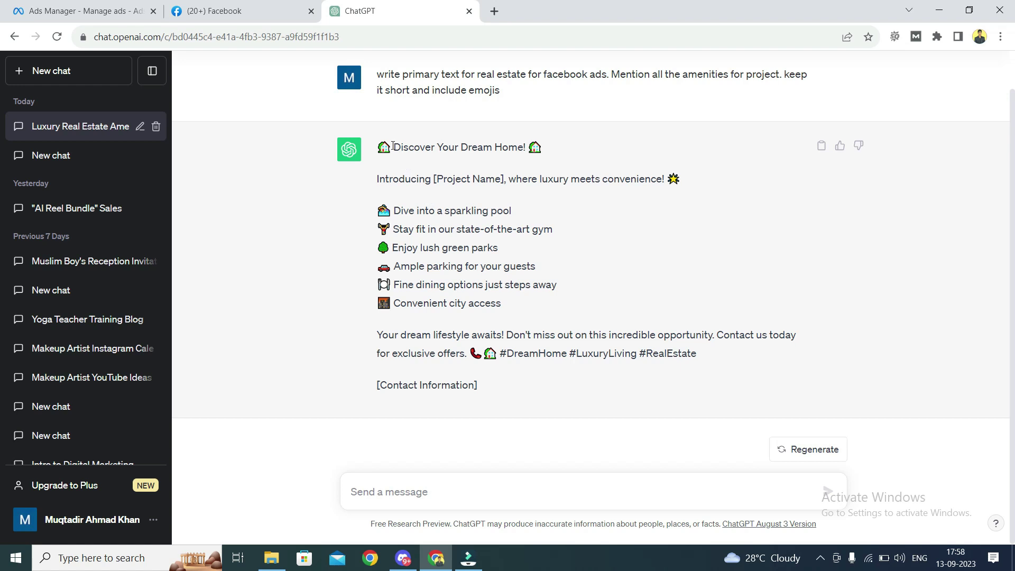
- Check the project name placeholder and amenities in ChatGPT's reply, and copy the whole reply into the ad's primary text in Ads Manager
left_click_drag(435, 183, 504, 179)
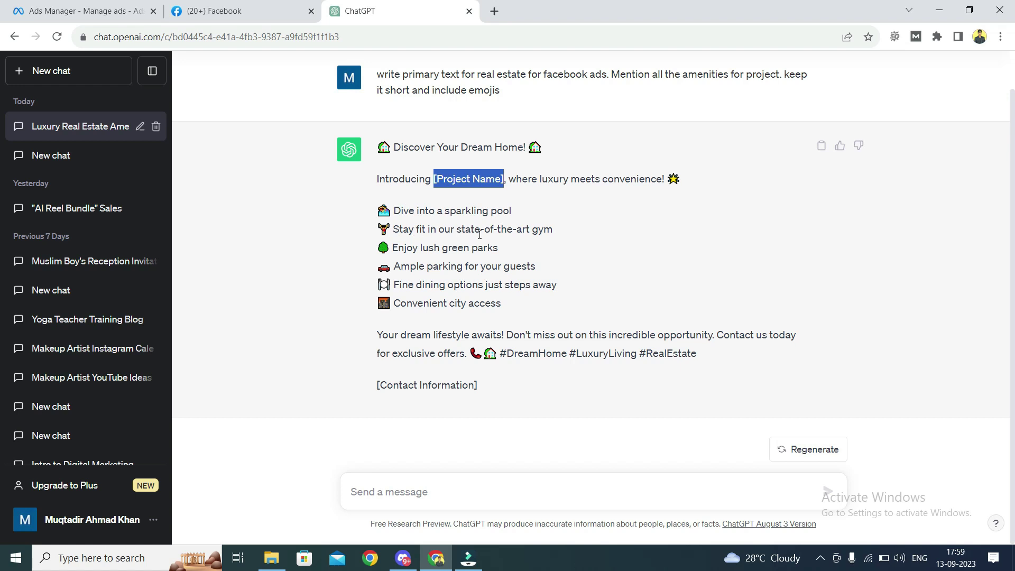
left_click_drag(394, 209, 505, 303)
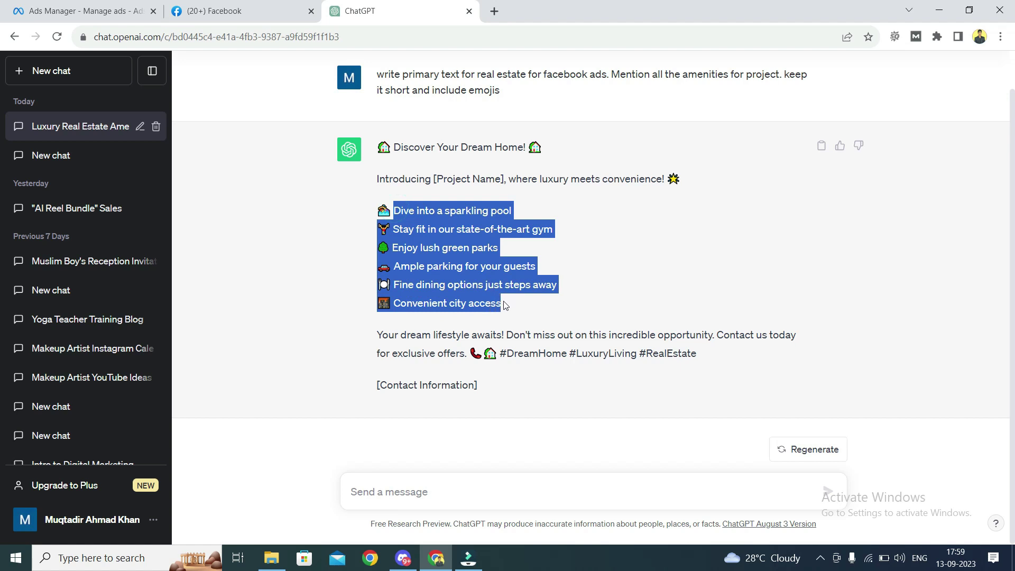
left_click(505, 302)
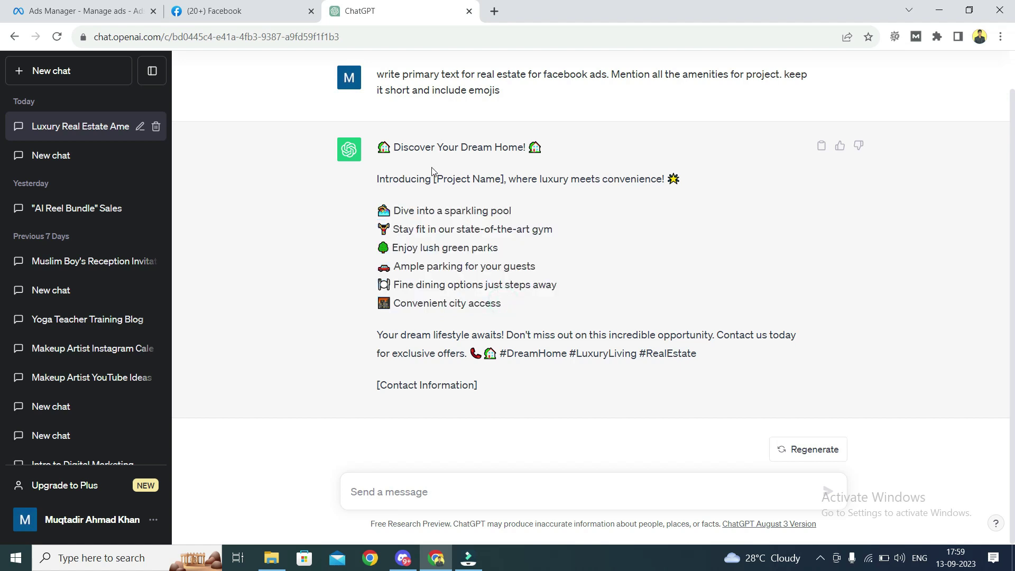
left_click(822, 148)
left_click(95, 6)
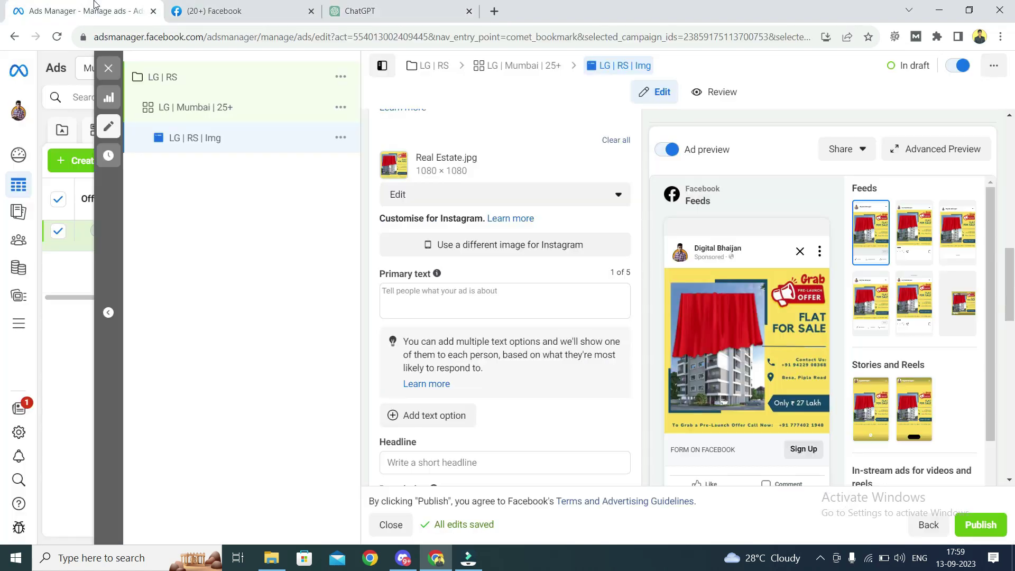
left_click(404, 307)
key("ctrl+v")
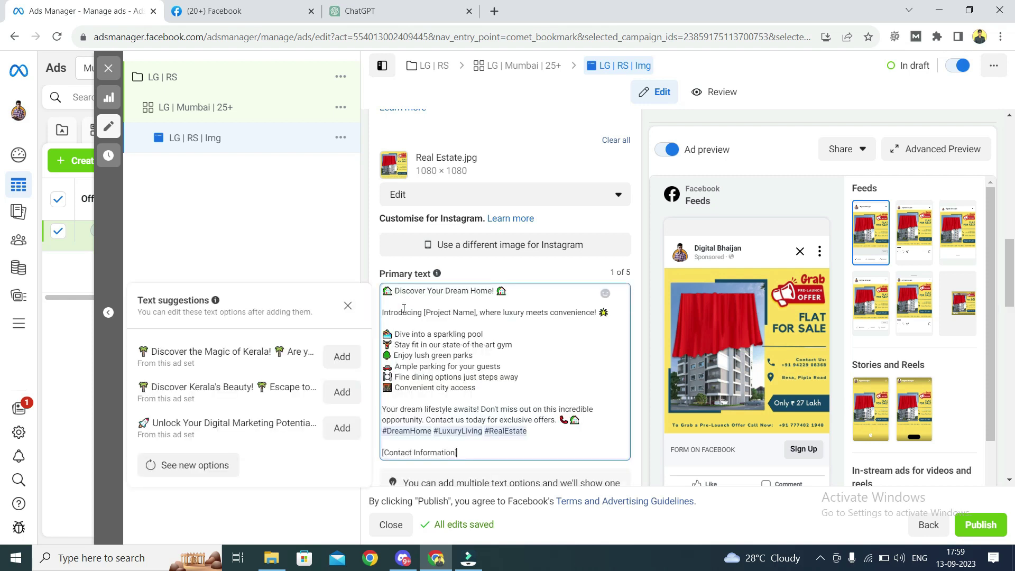
left_click_drag(475, 313, 439, 313)
left_click(537, 325)
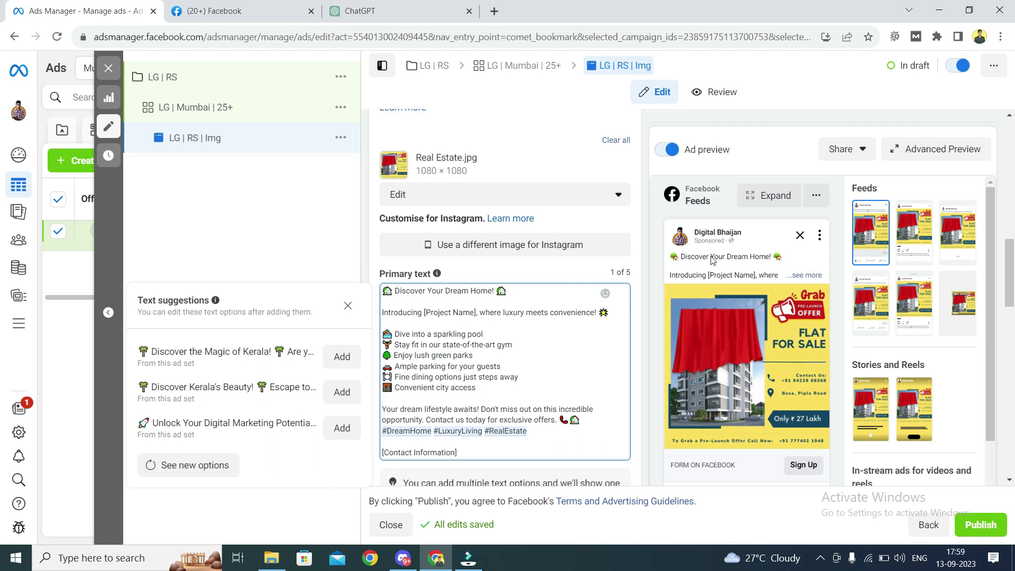
left_click(641, 278)
- Set the ad's headline to "Mumbai Real Estate"
scroll(637, 314, "down", 5)
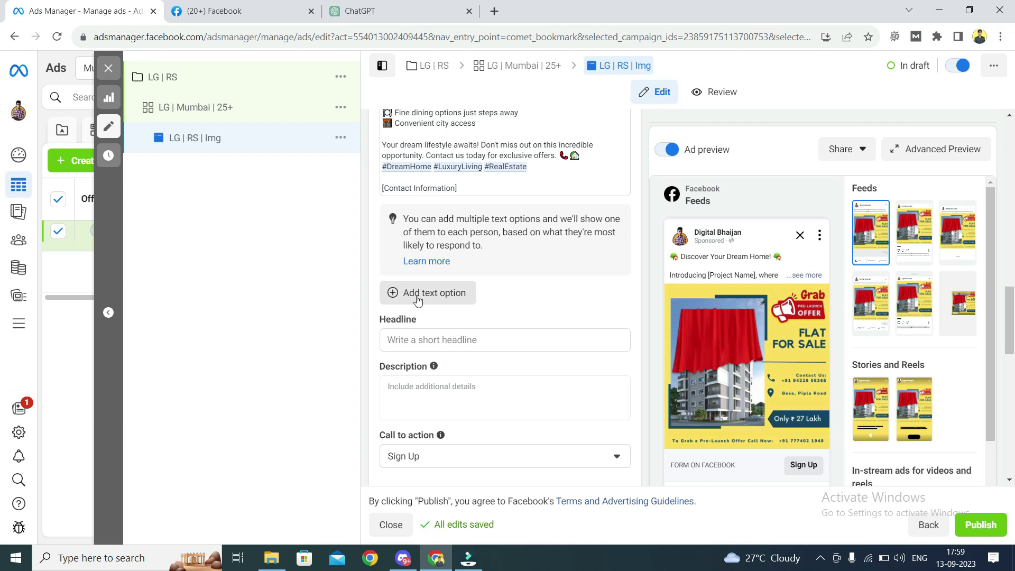
left_click(472, 343)
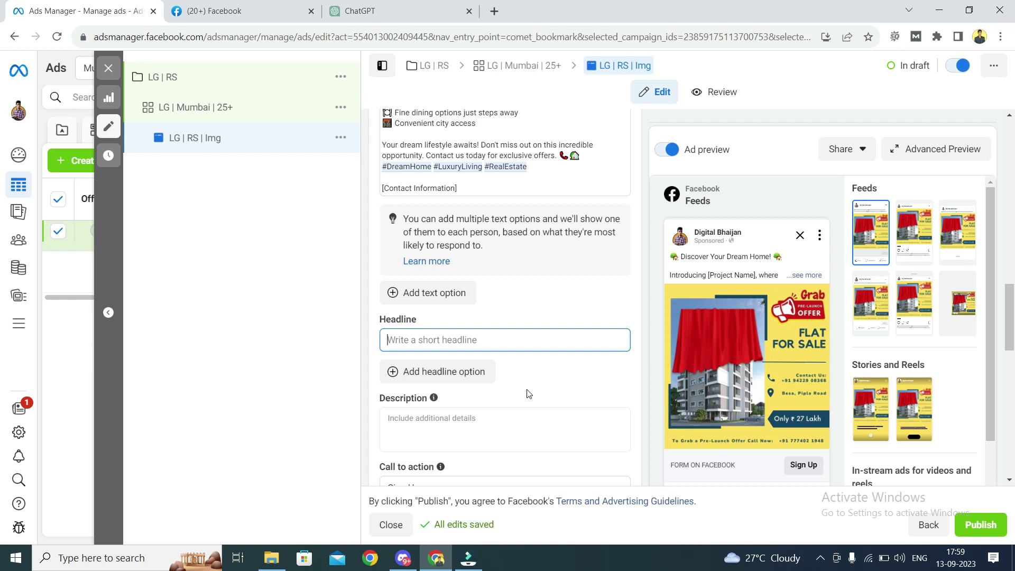
type("Mumbai Real Estate")
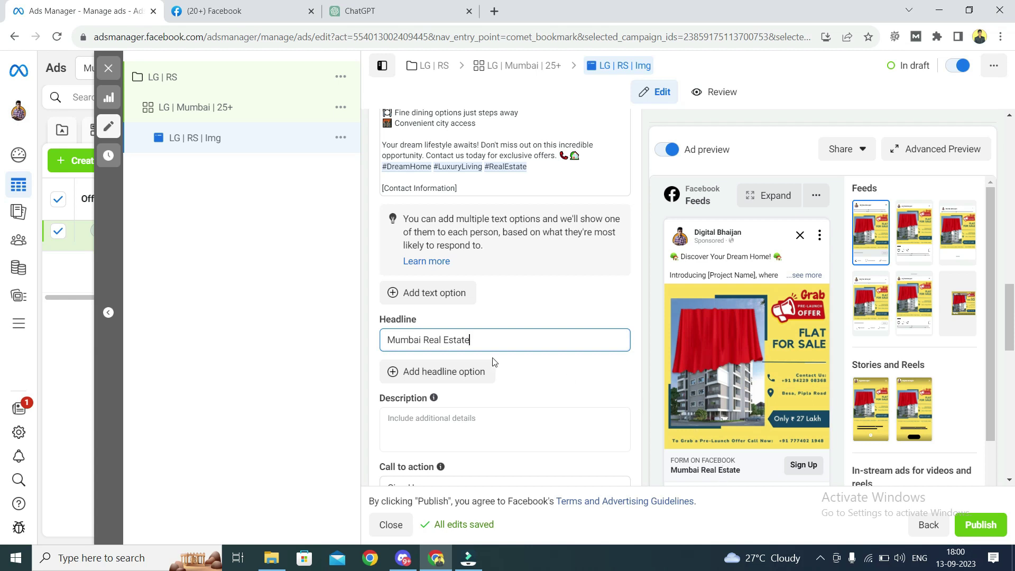
left_click(370, 11)
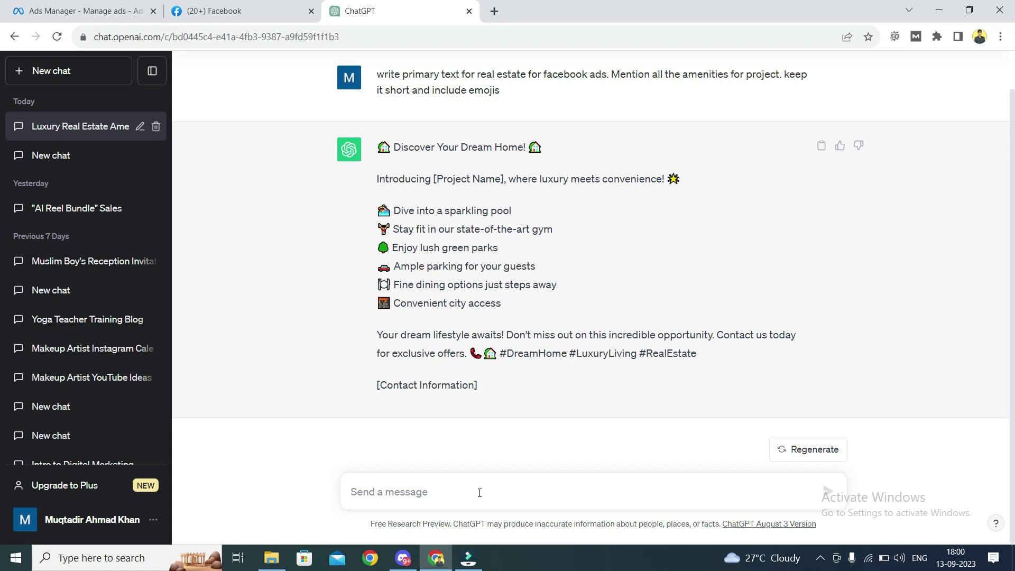
left_click(76, 5)
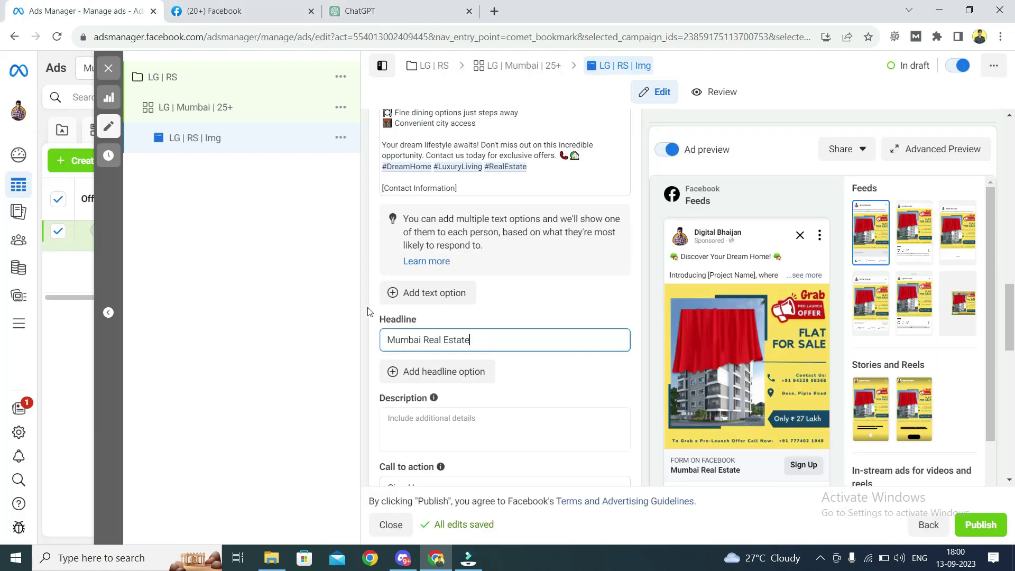
- Add a second headline option reading "Free site visit"
left_click(464, 373)
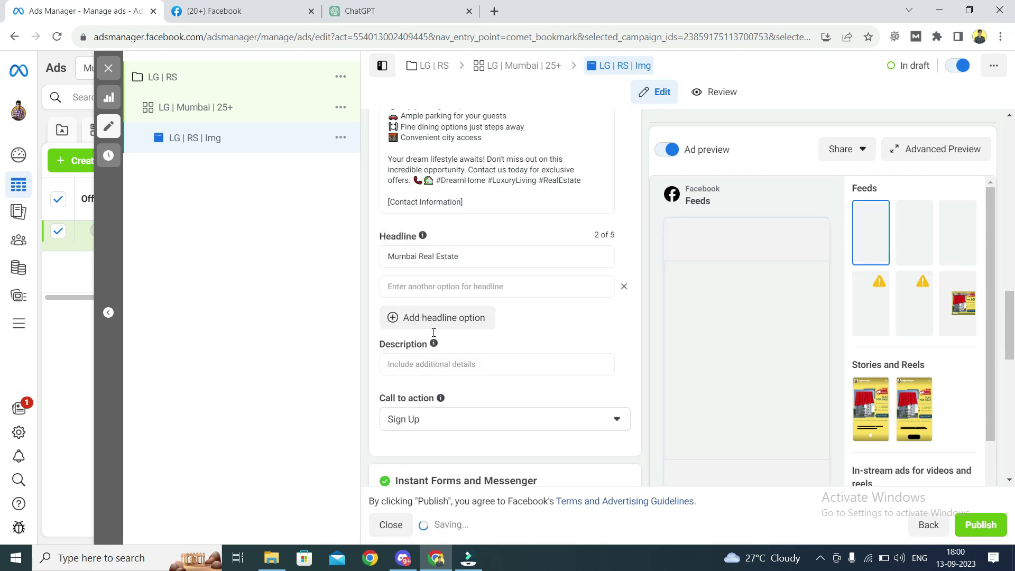
left_click(469, 285)
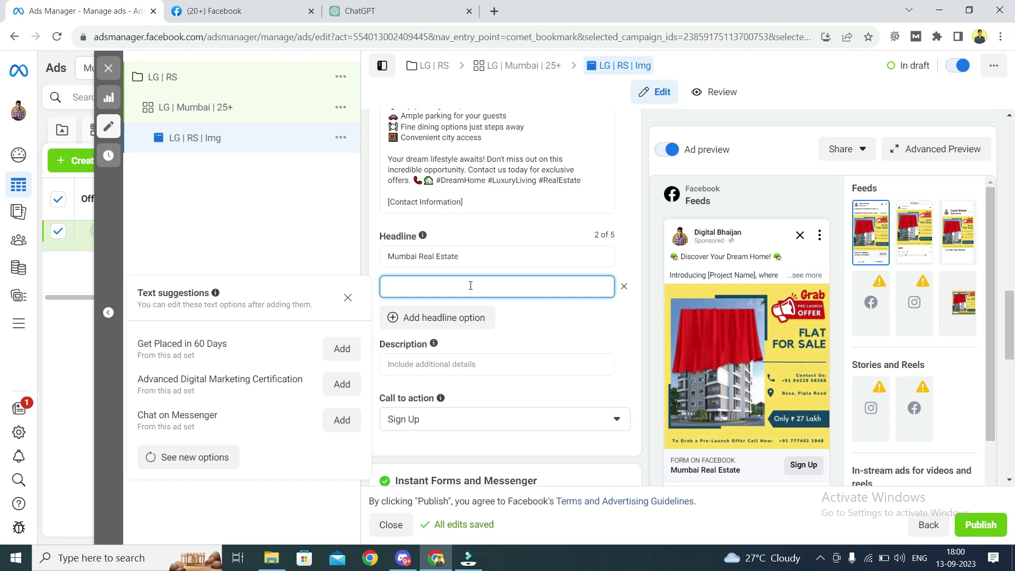
type("Free site visit")
left_click(364, 233)
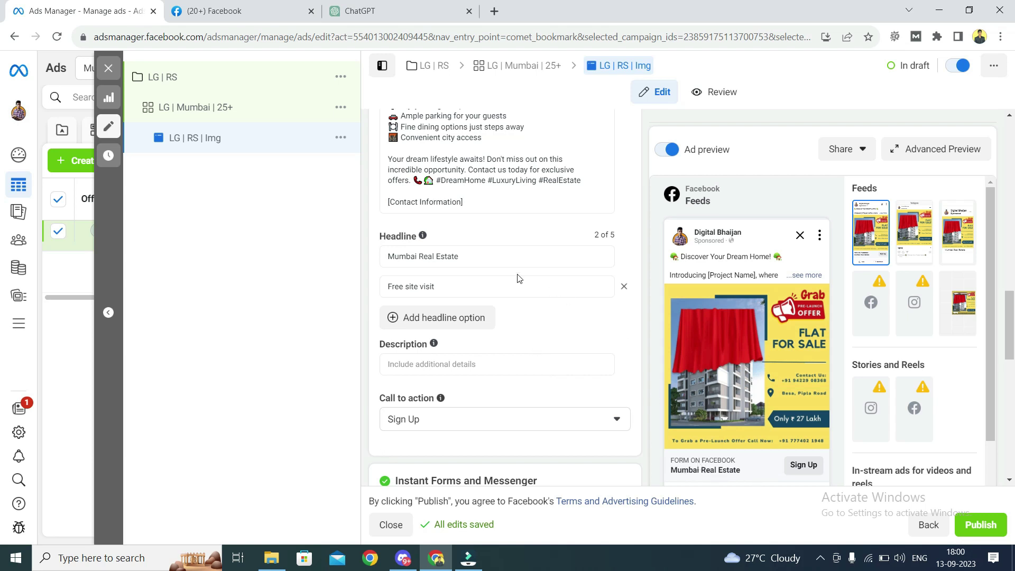
- Replace the ad's first headline with "Free Consultation"
left_click(479, 259)
triple_click(478, 259)
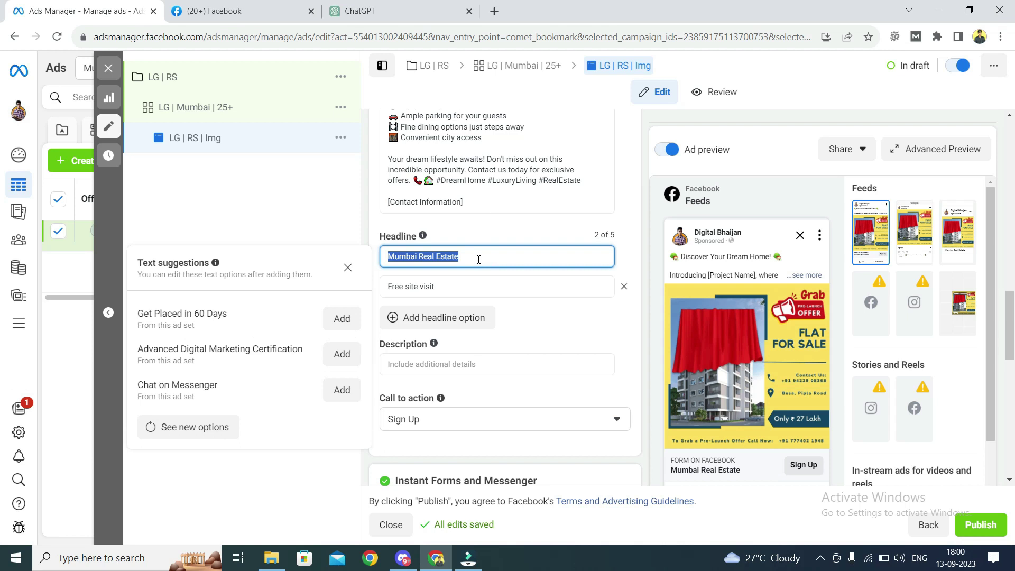
type("Free Con")
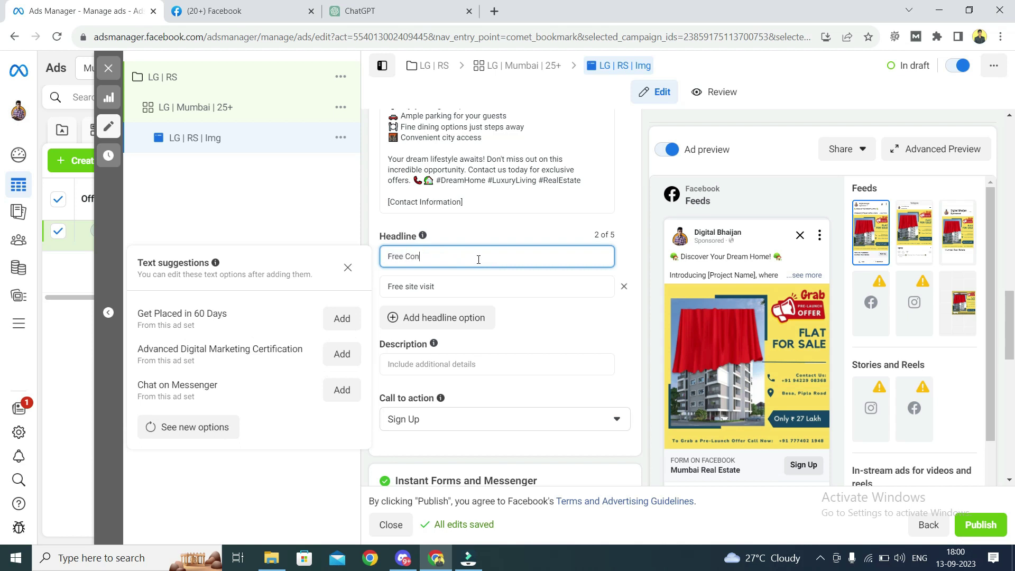
type("sultation")
left_click(353, 208)
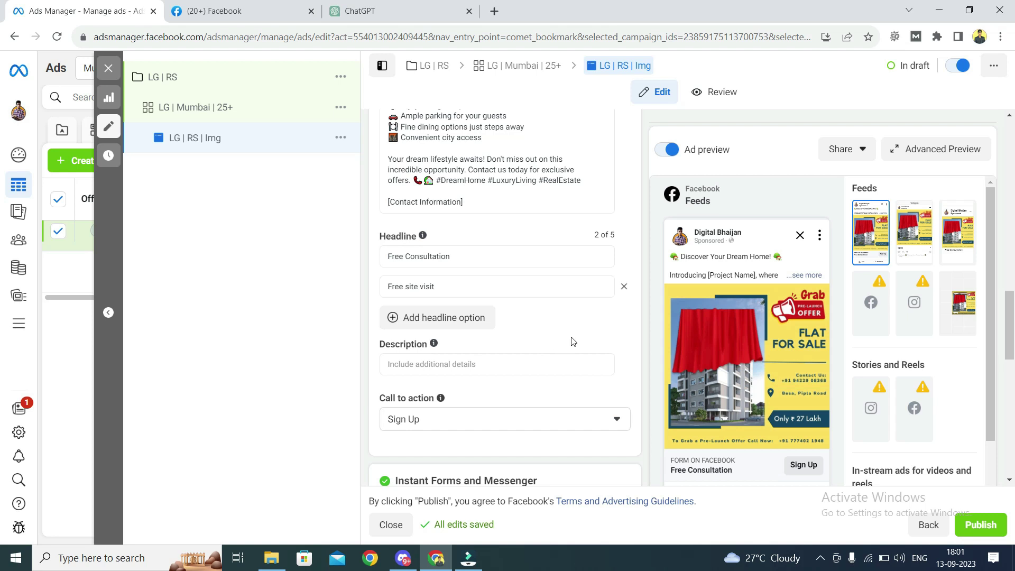
- Set the ad's call to action to "Book Now"
scroll(573, 340, "down", 3)
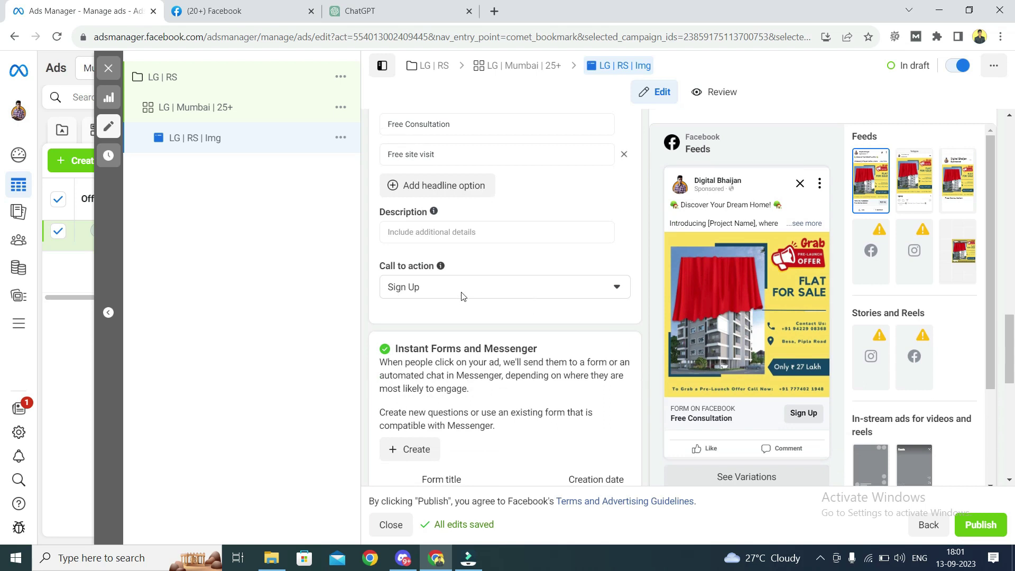
left_click(550, 295)
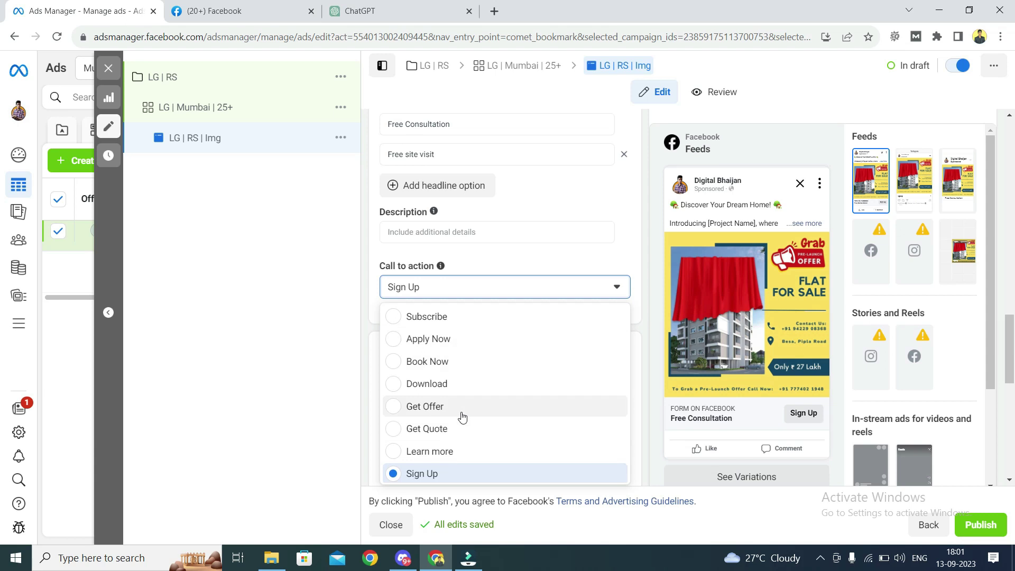
left_click(438, 364)
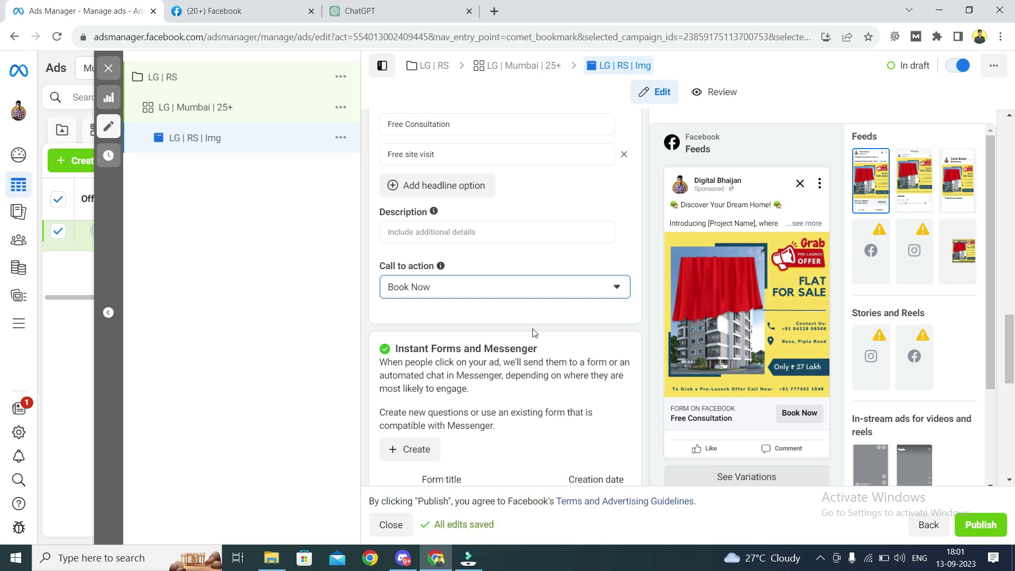
- Review the ad's preview in the Facebook Feeds, Instagram Feed and Facebook Marketplace placements
scroll(578, 373, "up", 4)
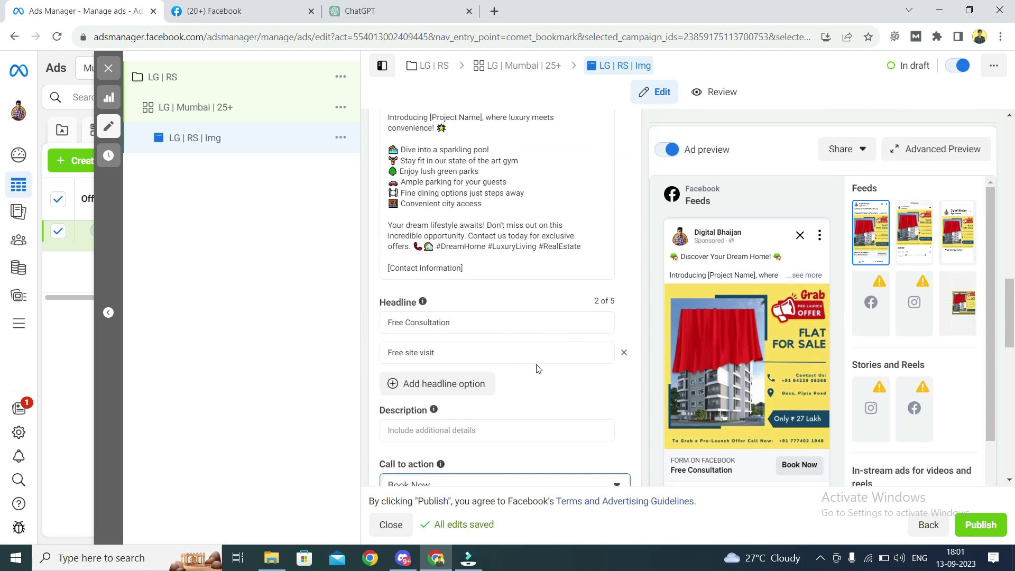
mouse_move(702, 296)
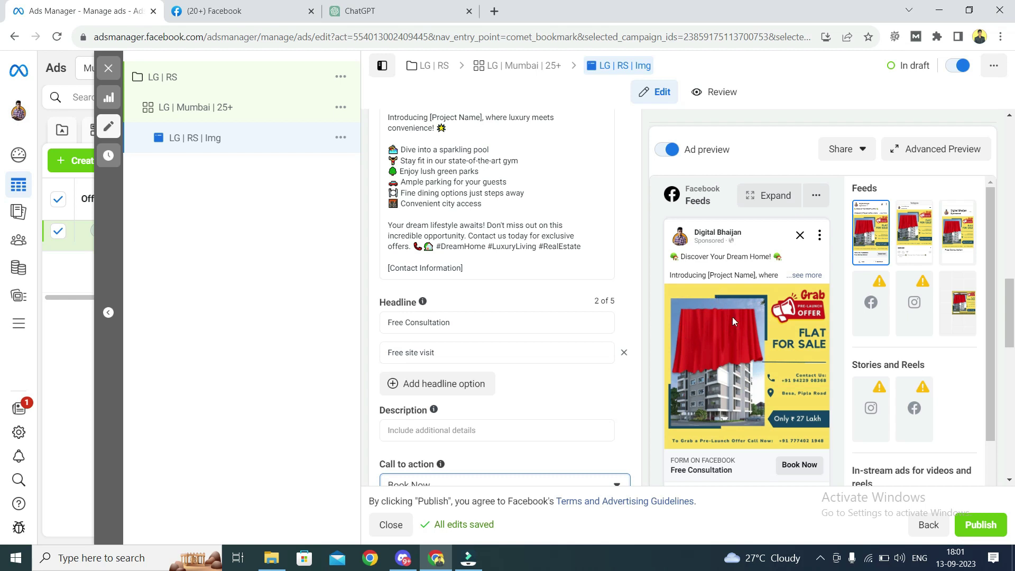
left_click(715, 93)
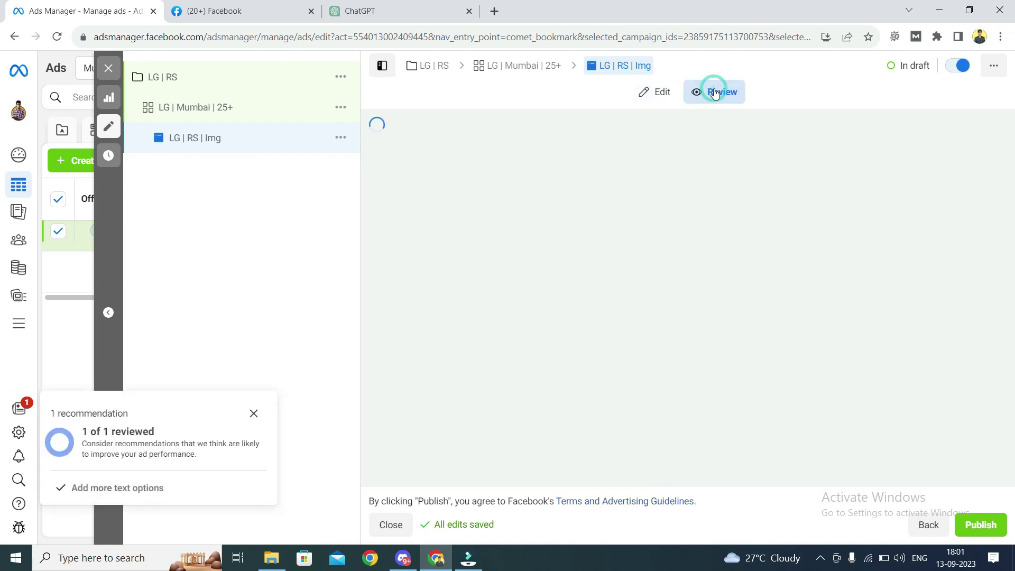
scroll(598, 244, "down", 6)
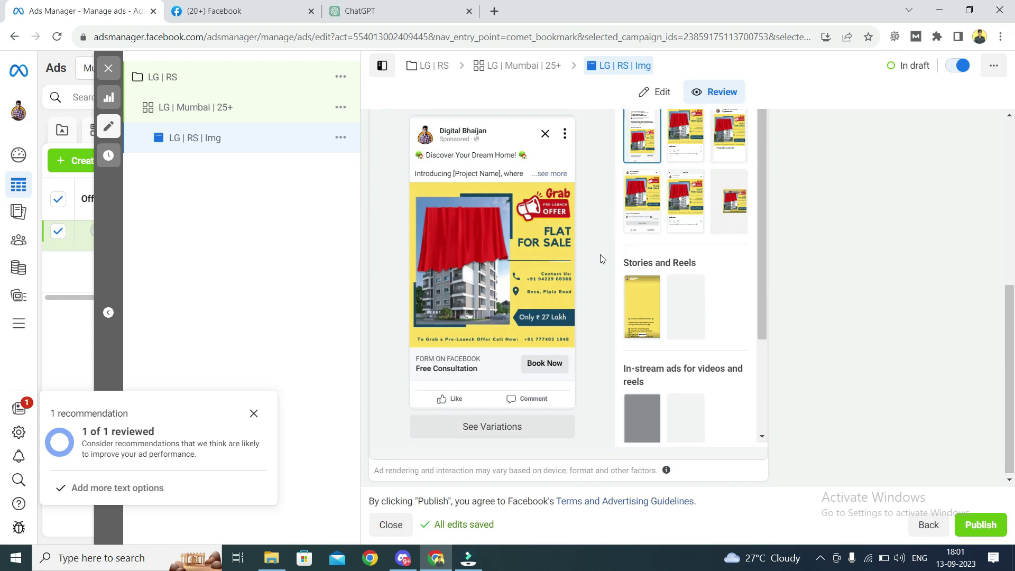
scroll(600, 249, "up", 1)
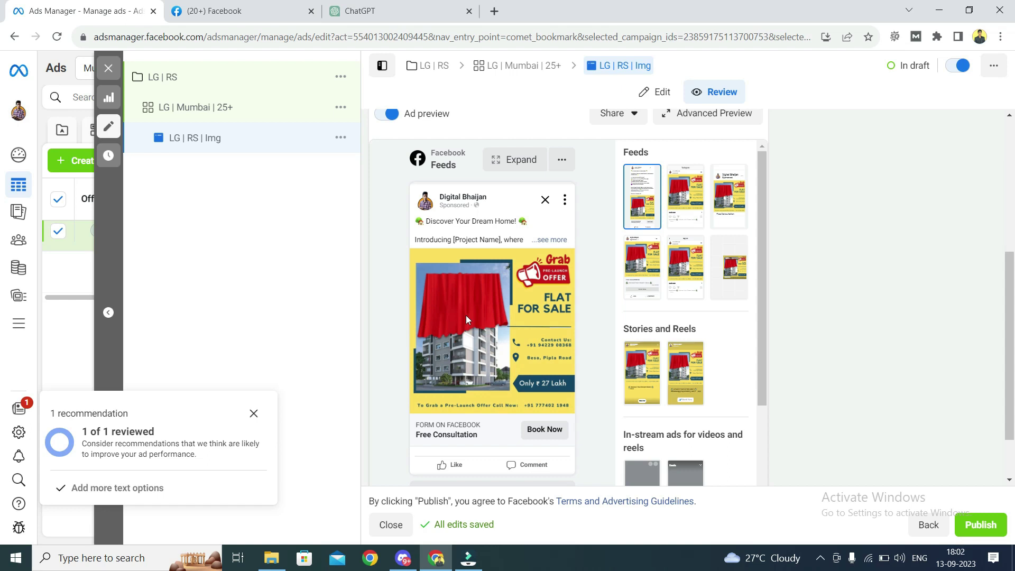
left_click(688, 200)
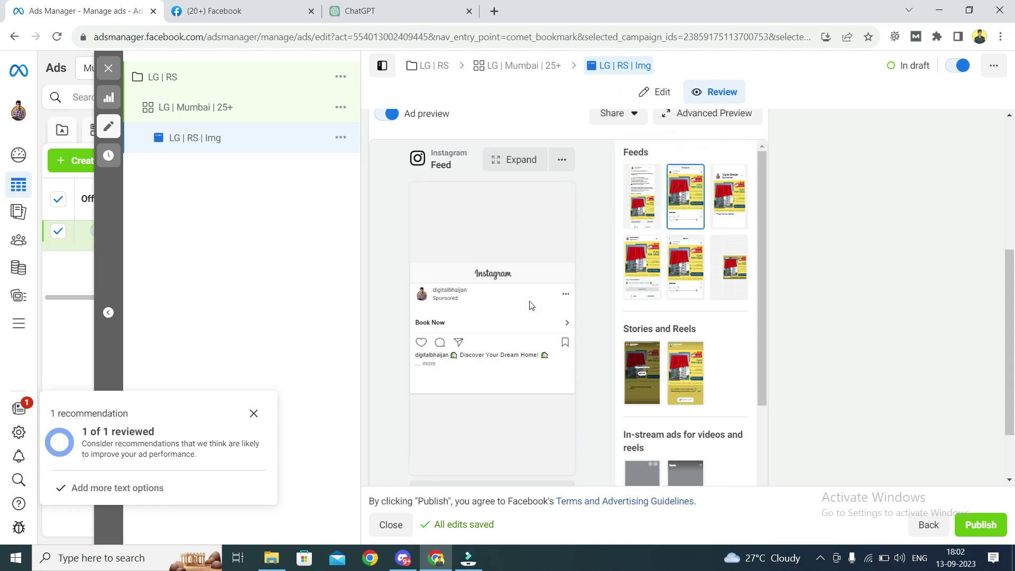
left_click(732, 204)
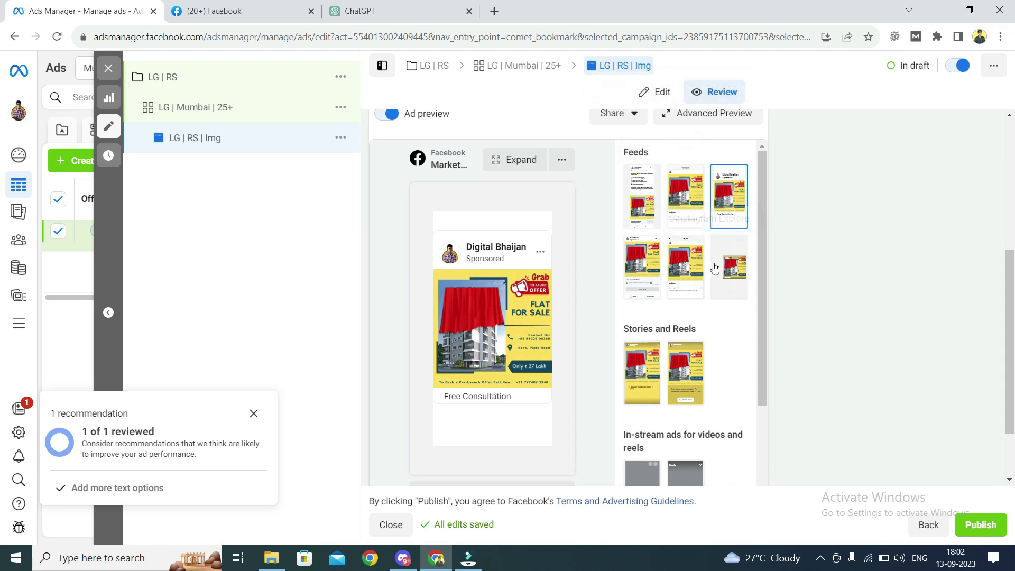
- Return to editing the ad and examine the Instant Forms and Messenger section, including its existing forms and the option to create one
left_click(665, 92)
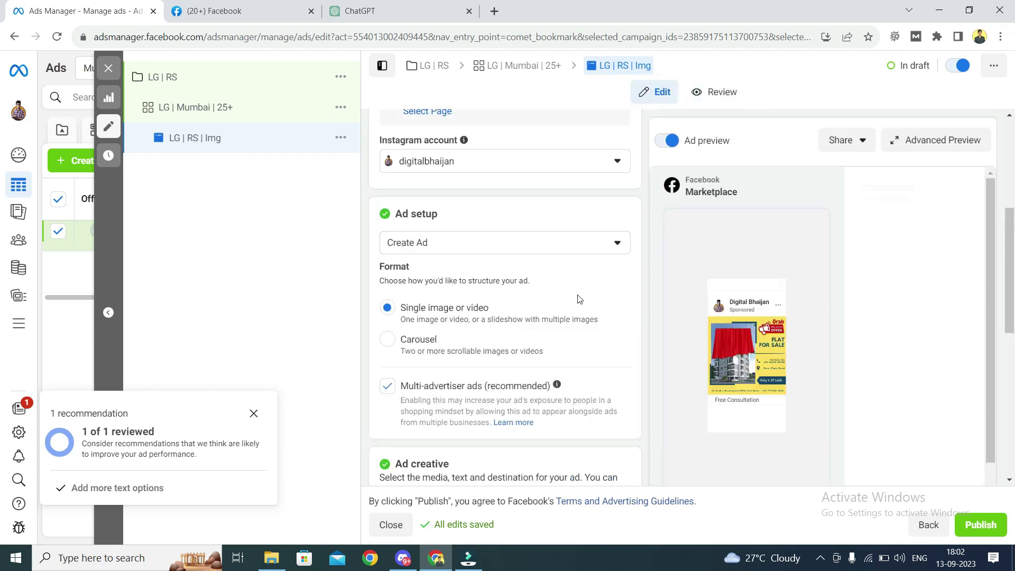
scroll(587, 302, "down", 1)
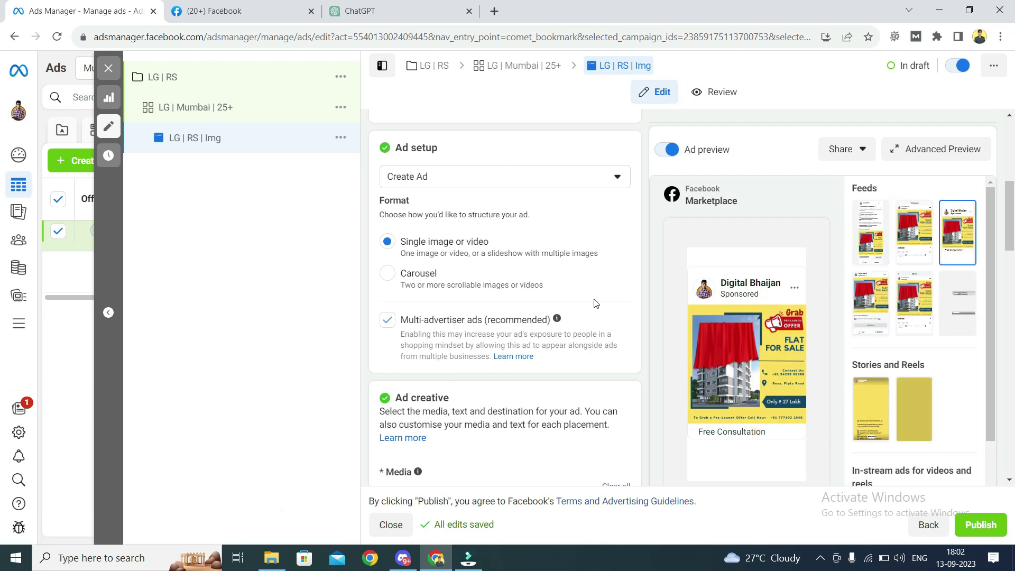
scroll(596, 303, "down", 7)
scroll(595, 299, "down", 7)
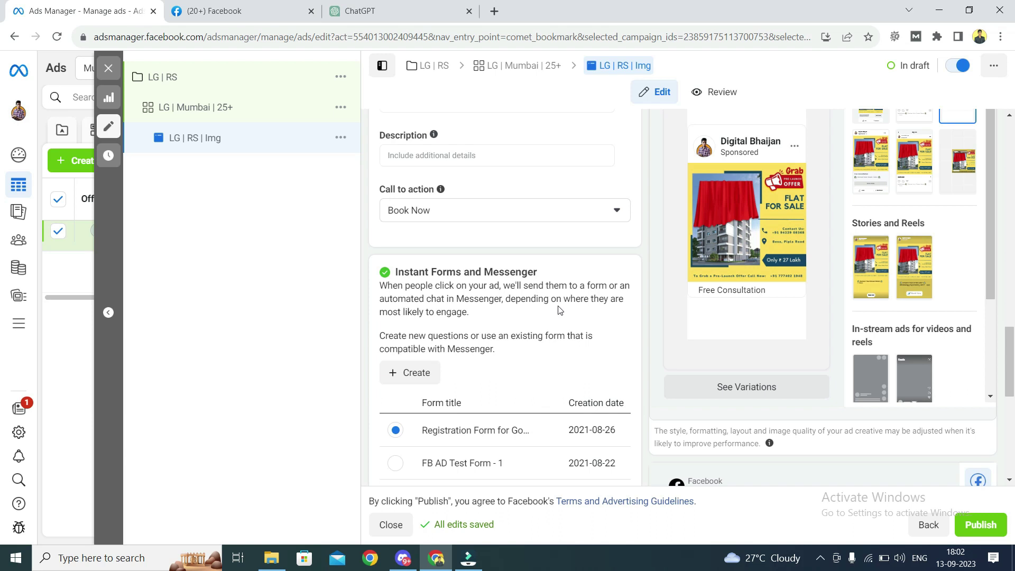
scroll(559, 306, "down", 1)
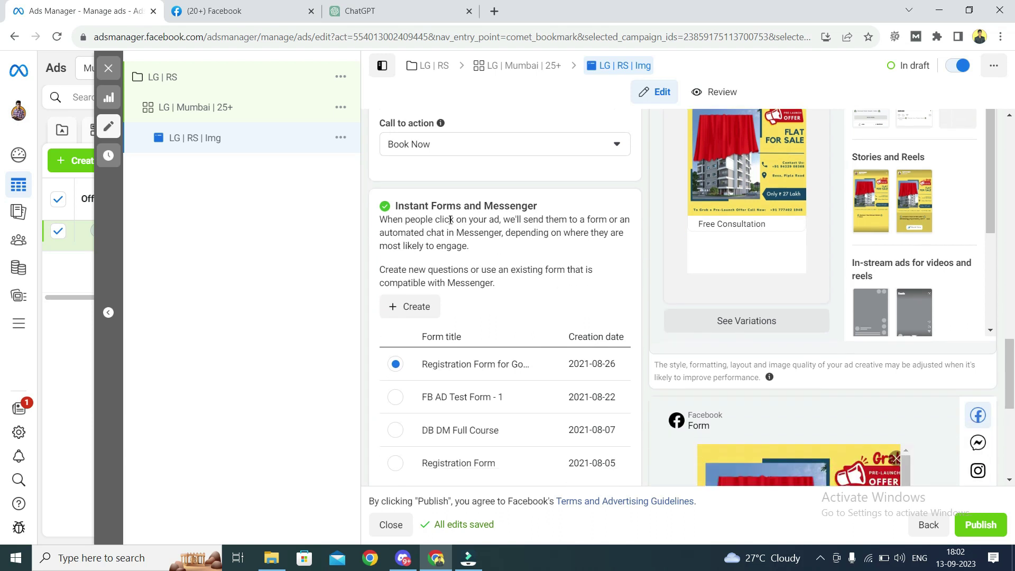
left_click_drag(398, 203, 554, 217)
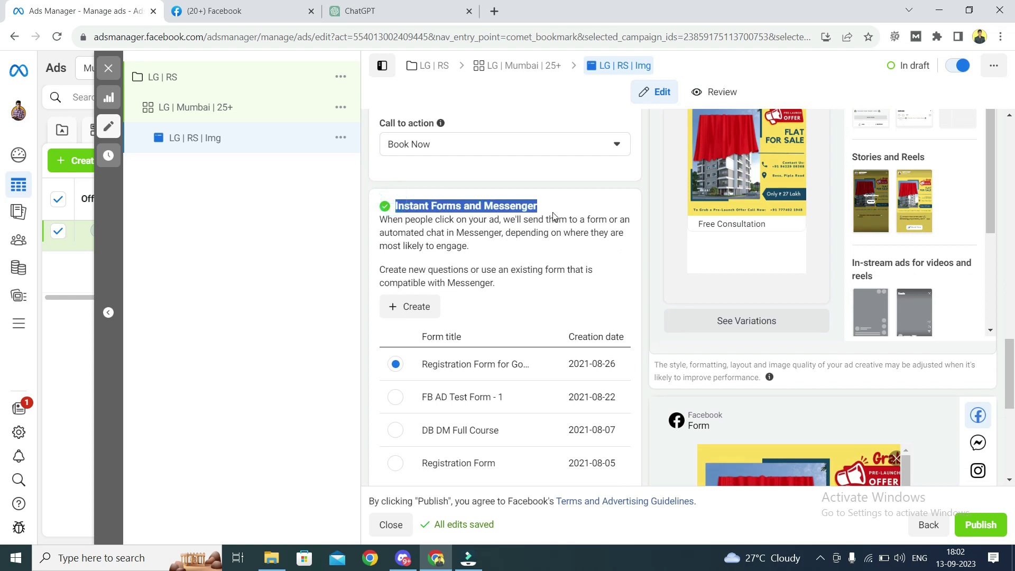
left_click(565, 241)
scroll(451, 397, "down", 2)
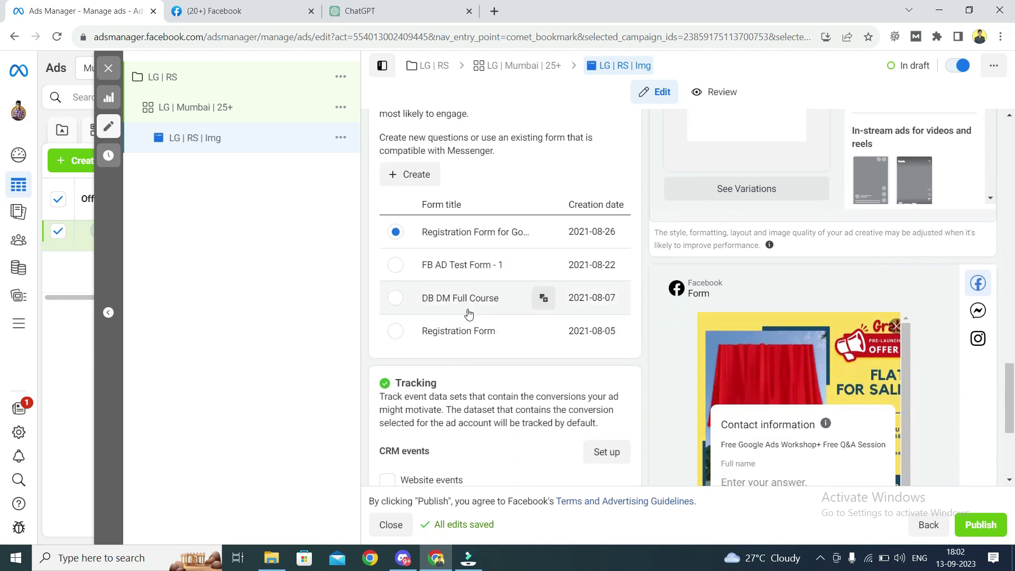
scroll(476, 312, "up", 2)
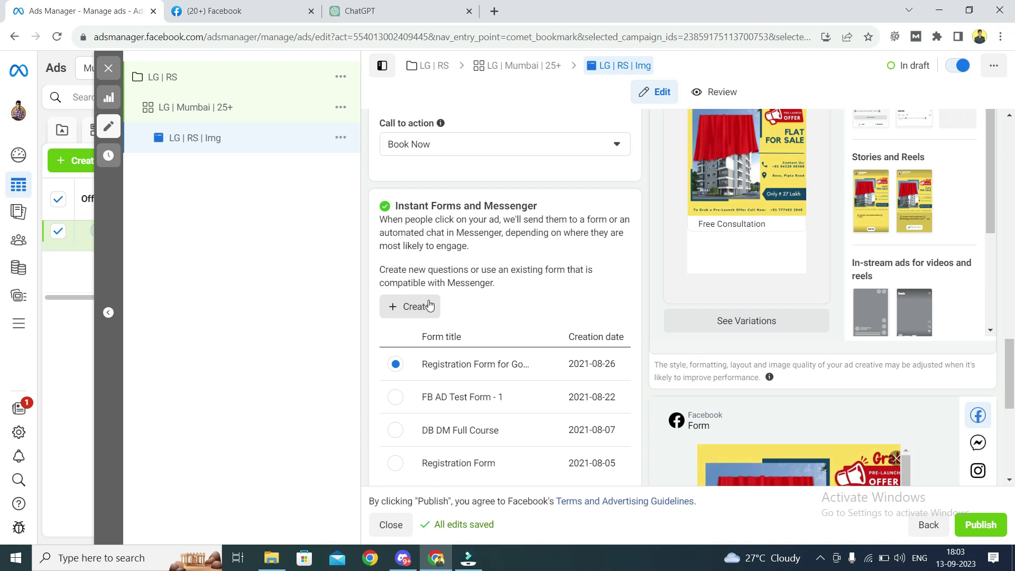
scroll(474, 302, "down", 3)
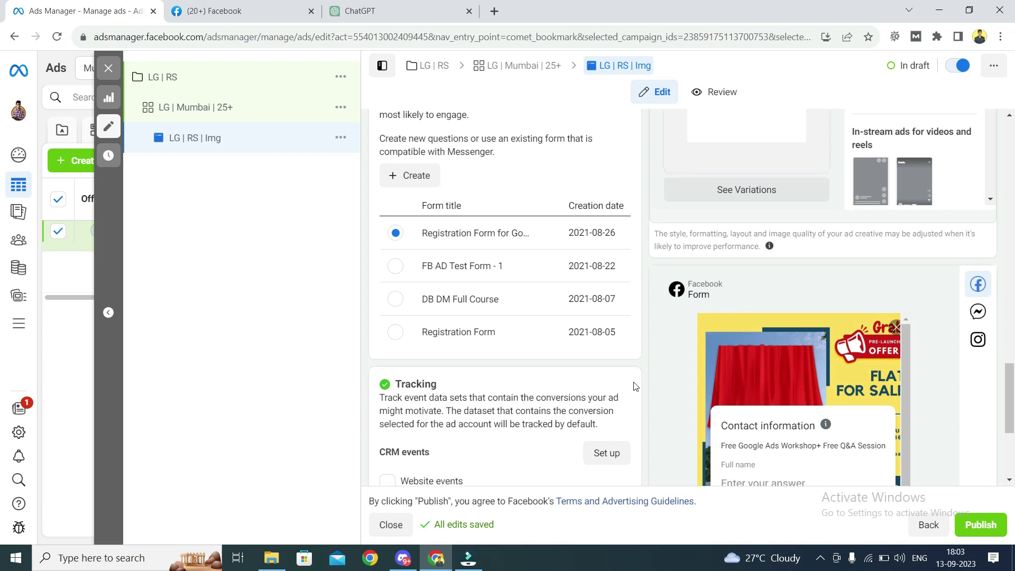
scroll(643, 384, "up", 6)
scroll(648, 380, "down", 9)
scroll(827, 363, "up", 5)
scroll(658, 340, "up", 10)
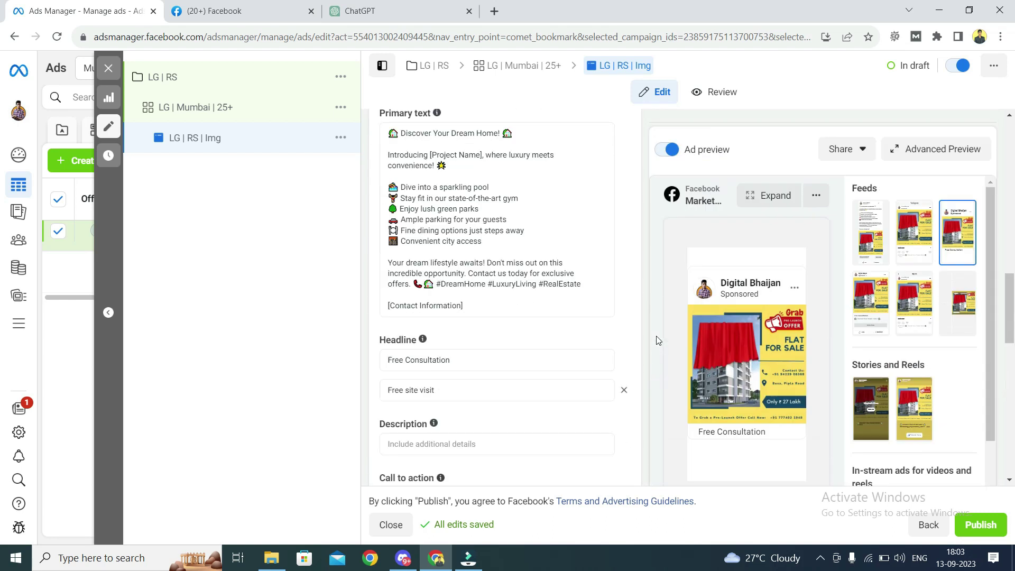